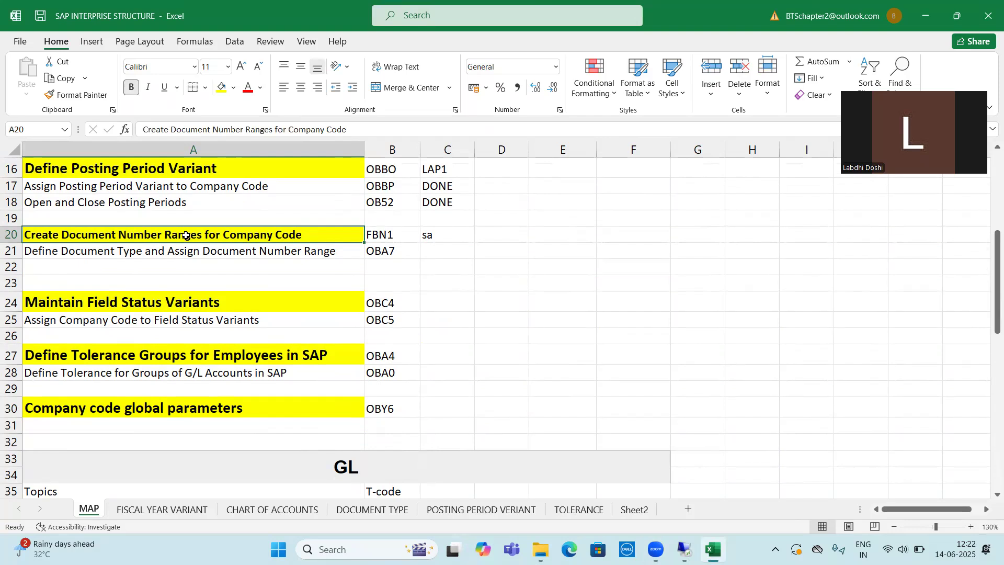
- Enter the heading "voucher" in cell B70, in the empty area below the MAP sheet's month table
click(91, 255)
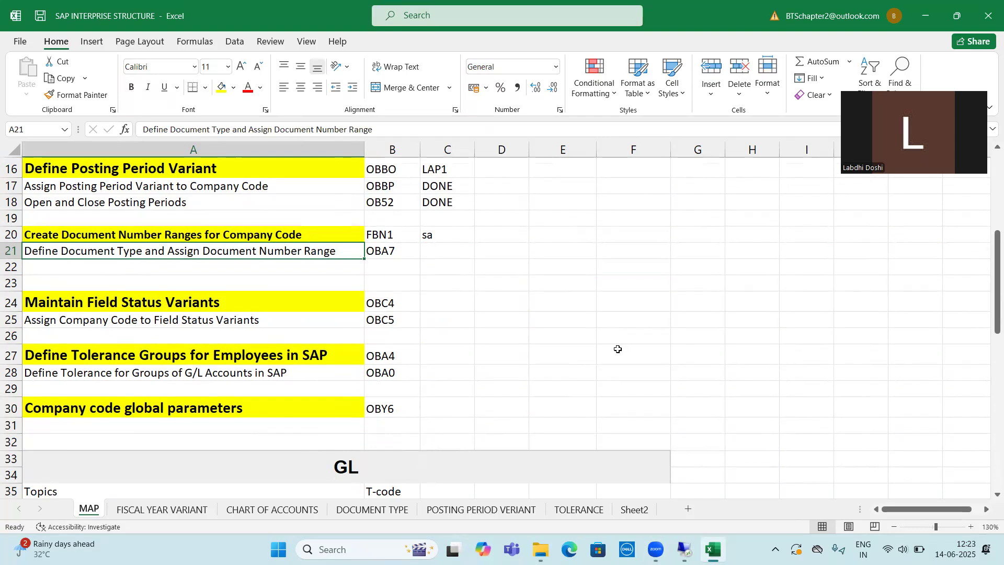
scroll(616, 346, down, 17)
click(460, 246)
scroll(457, 253, up, 7)
scroll(450, 296, down, 6)
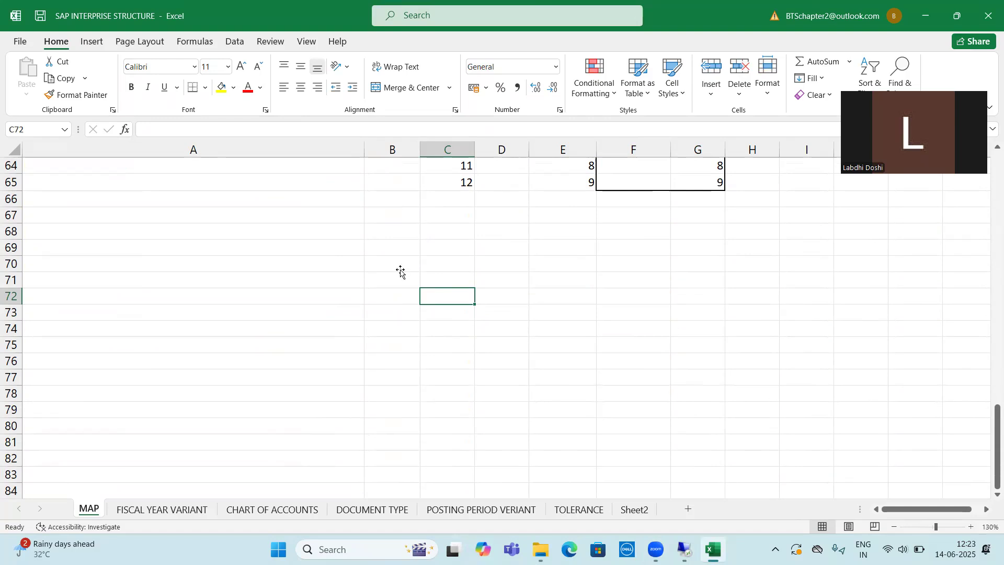
click(400, 268)
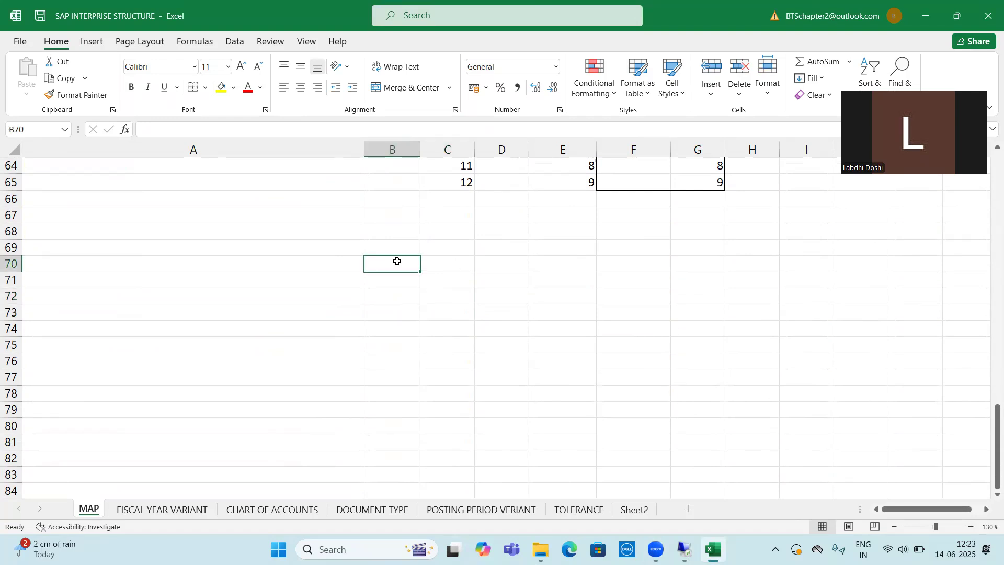
text(pur)
key(BackSpace)
key(BackSpace)
key(BackSpace)
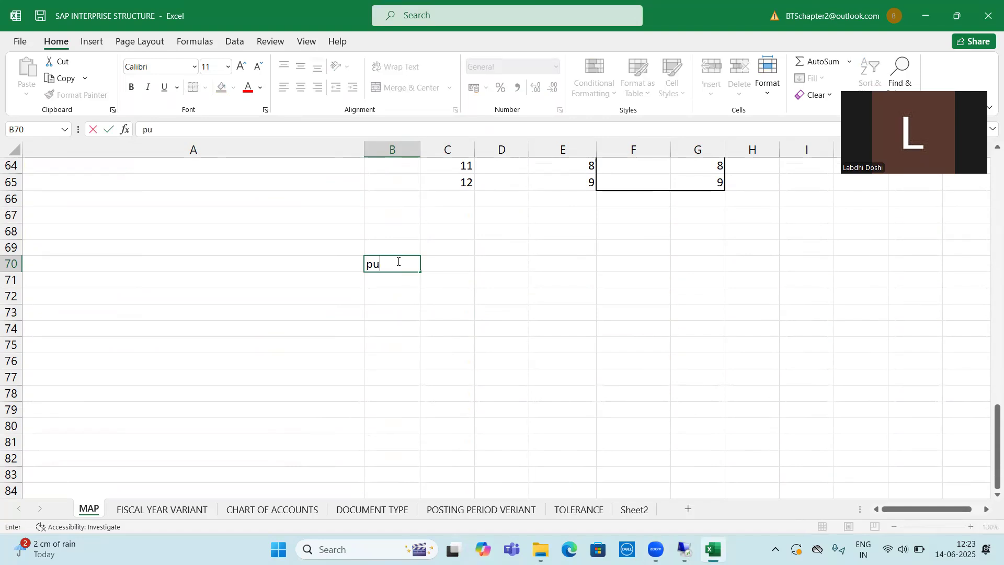
text(voucher)
key(Return)
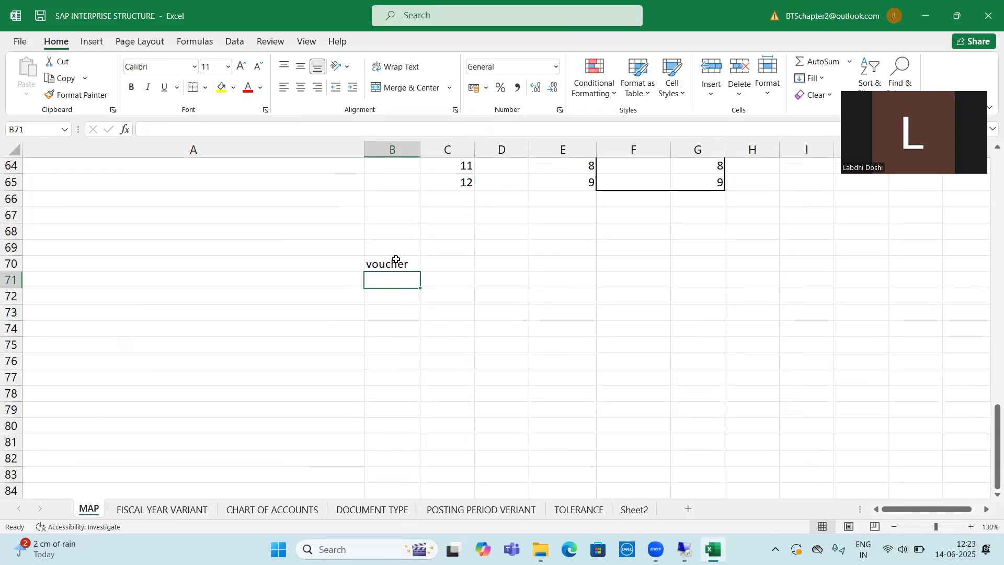
- List "purchase", "sales", "paymemt" and "receipt" in cells B71 to B74 under the voucher heading
text(purchase)
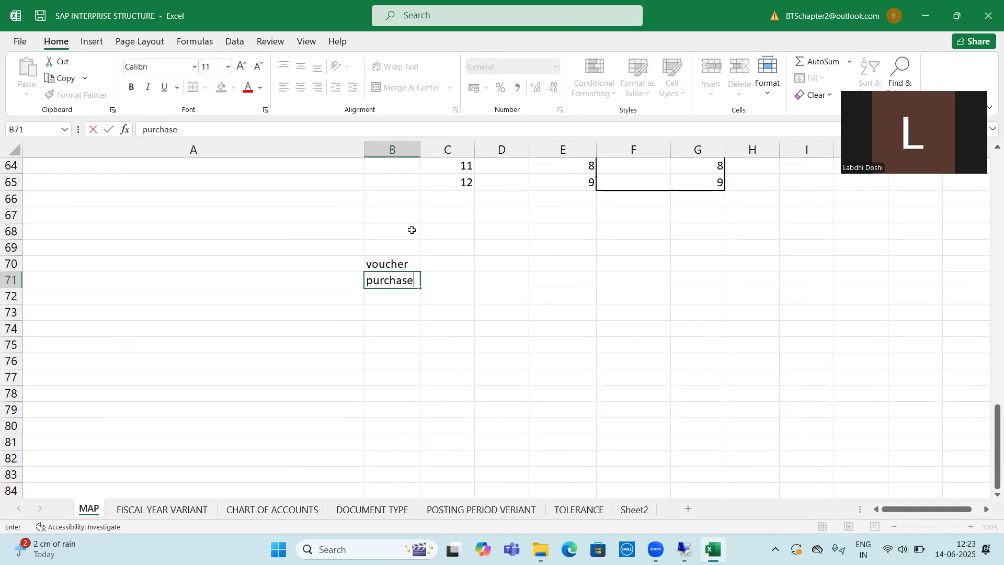
key(Return)
text(sales)
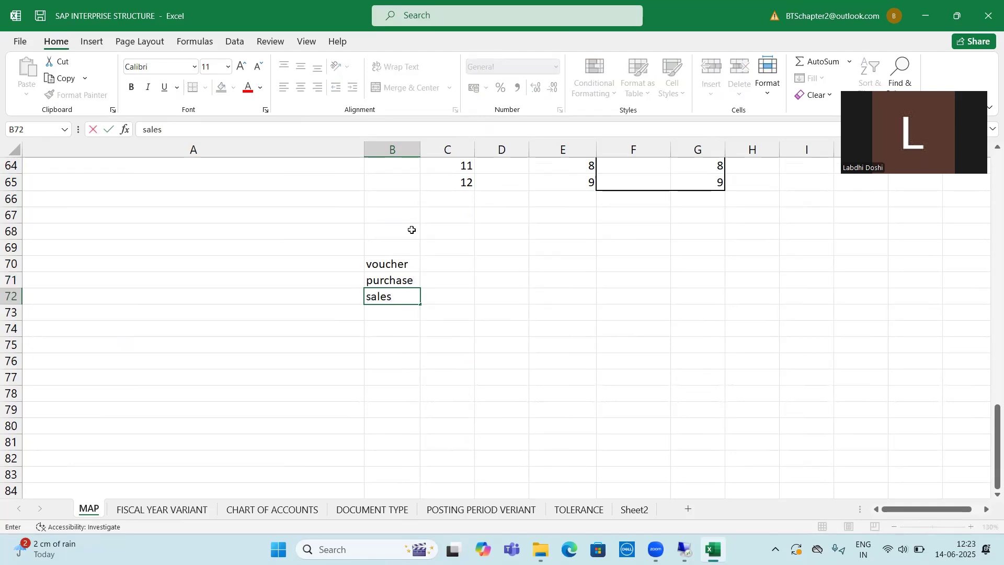
key(Return)
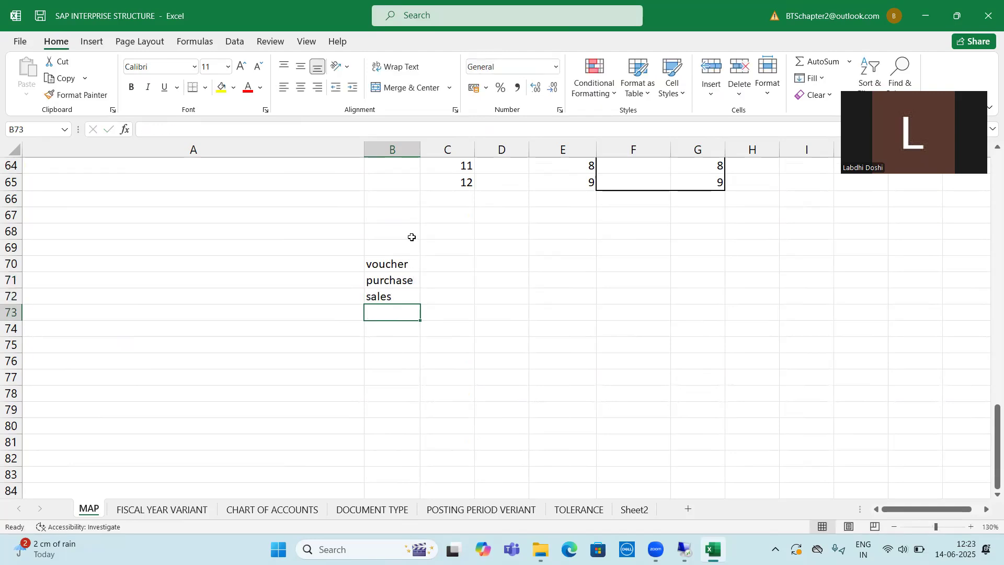
text(paymemt)
key(Return)
text(receipt)
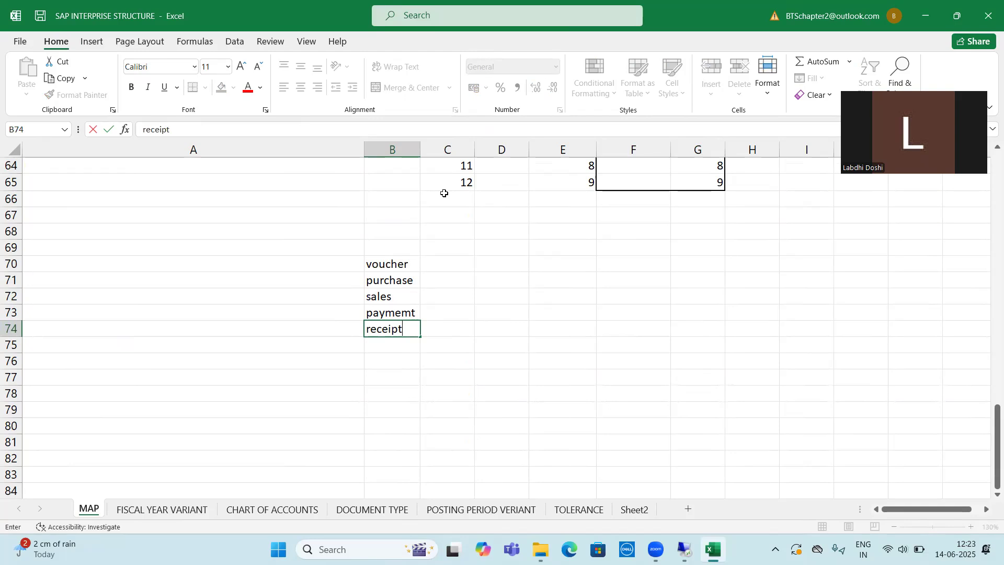
key(Return)
- Merge and center cells C71 to C74 beside the voucher list and enter "entry" in the merged cell
key(Up)
key(Up)
key(Up)
key(Up)
key(Up)
key(Down)
key(Up)
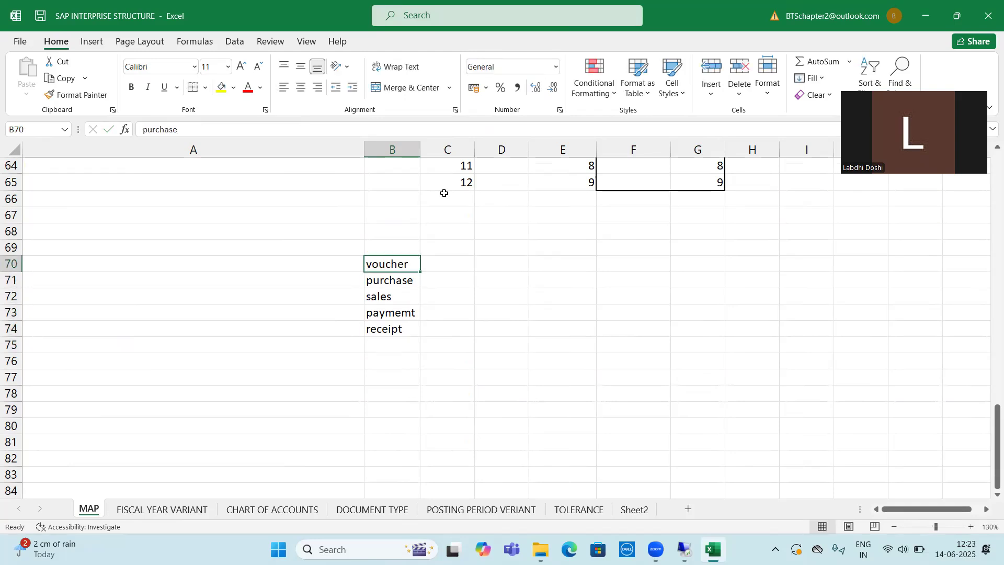
key(Right)
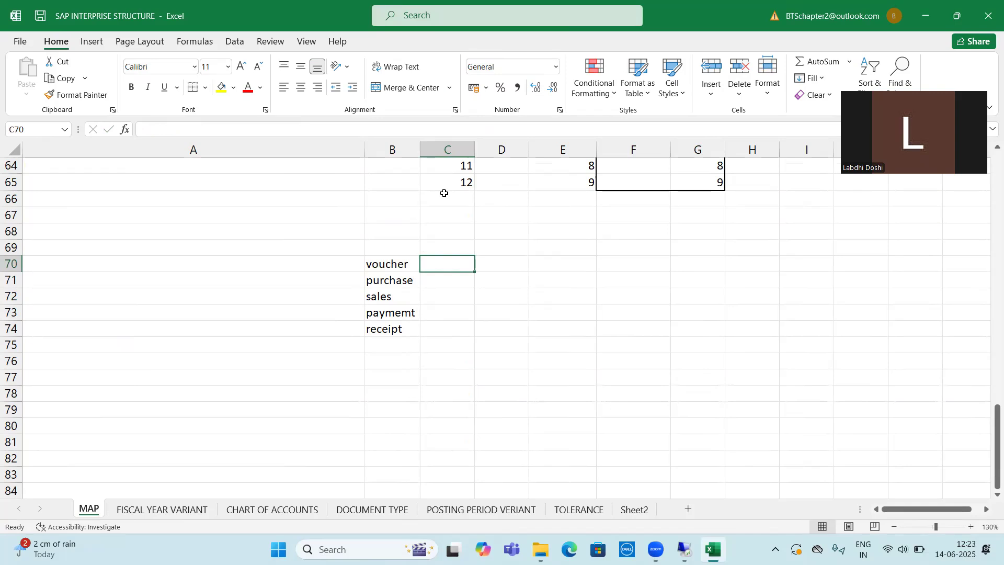
drag(440, 280, 444, 327)
click(407, 88)
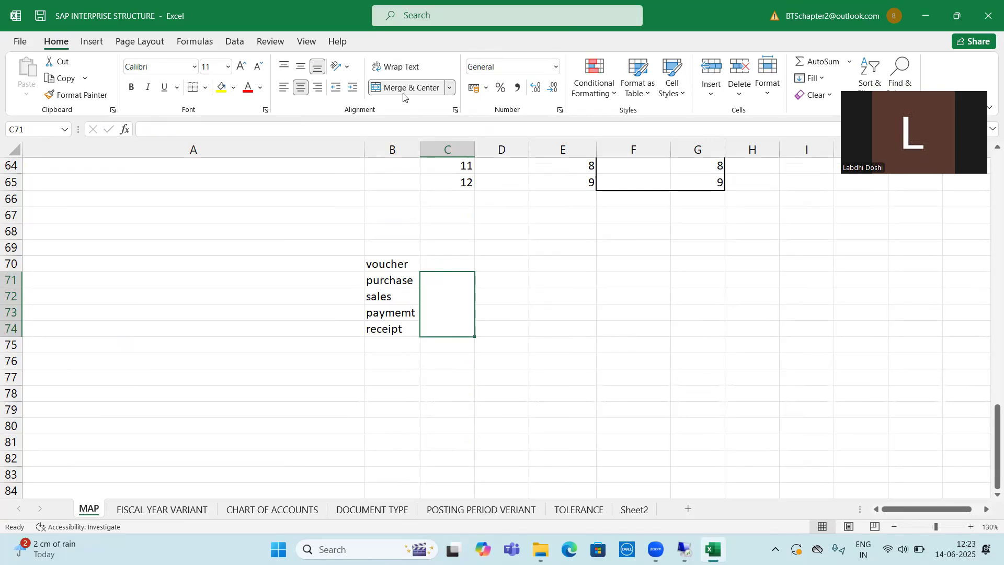
text(entry)
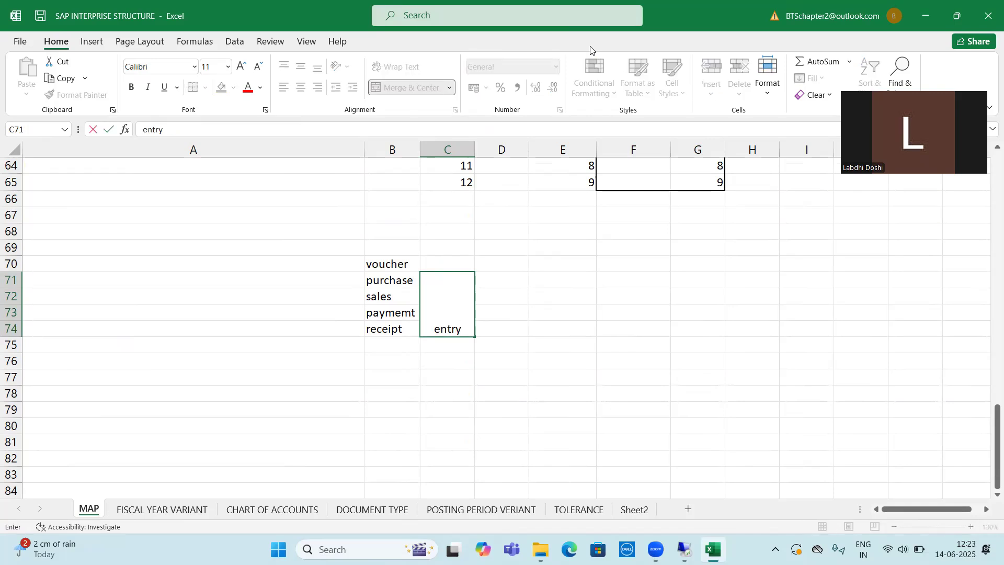
click(447, 360)
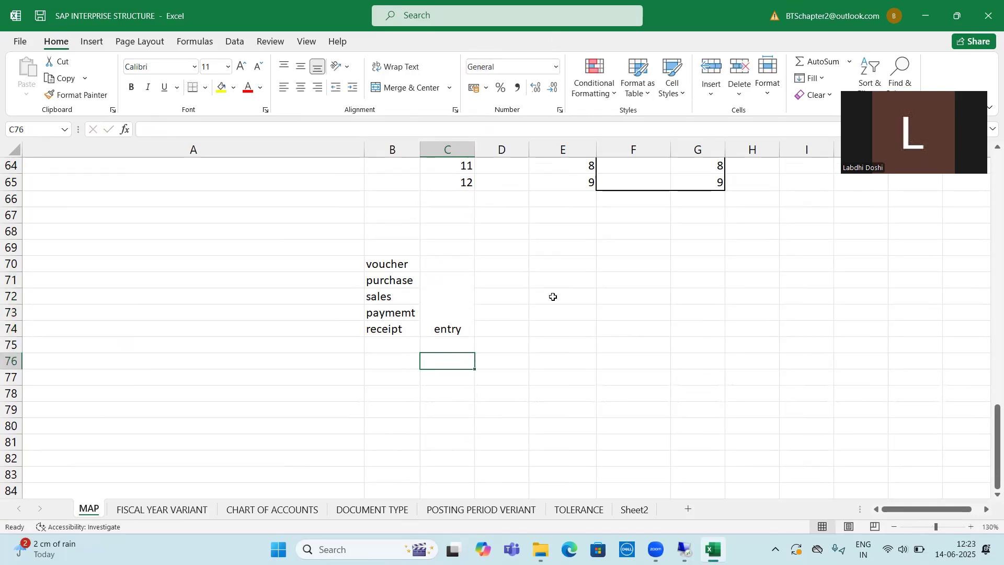
- Draw a straight horizontal arrow along row 70, from column C beside the voucher heading to column F
click(550, 266)
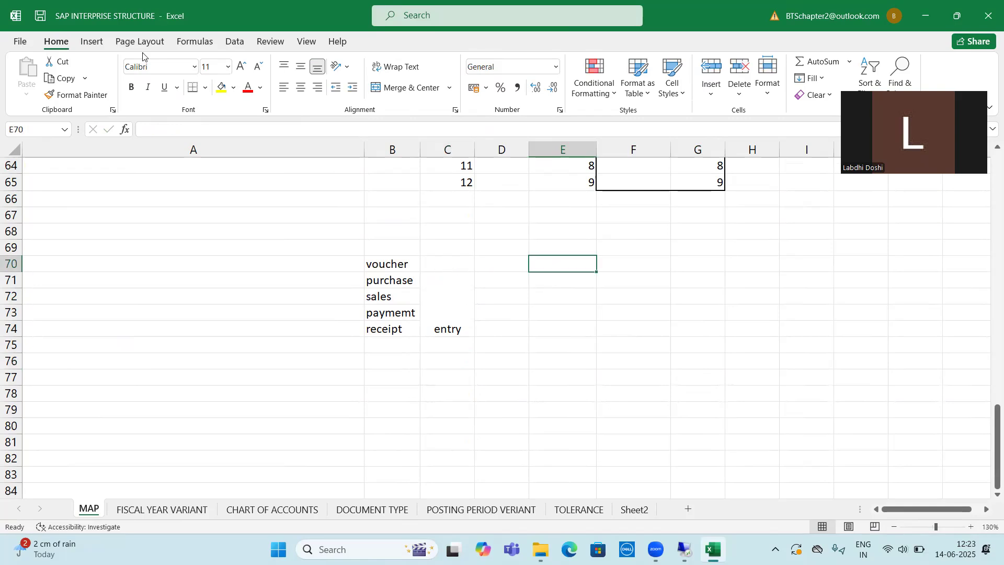
click(98, 45)
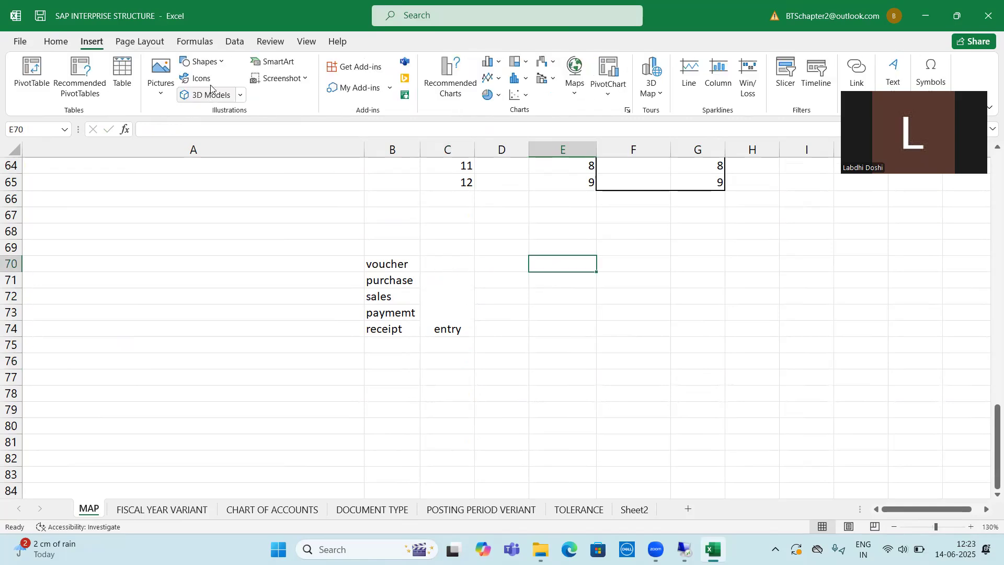
click(222, 61)
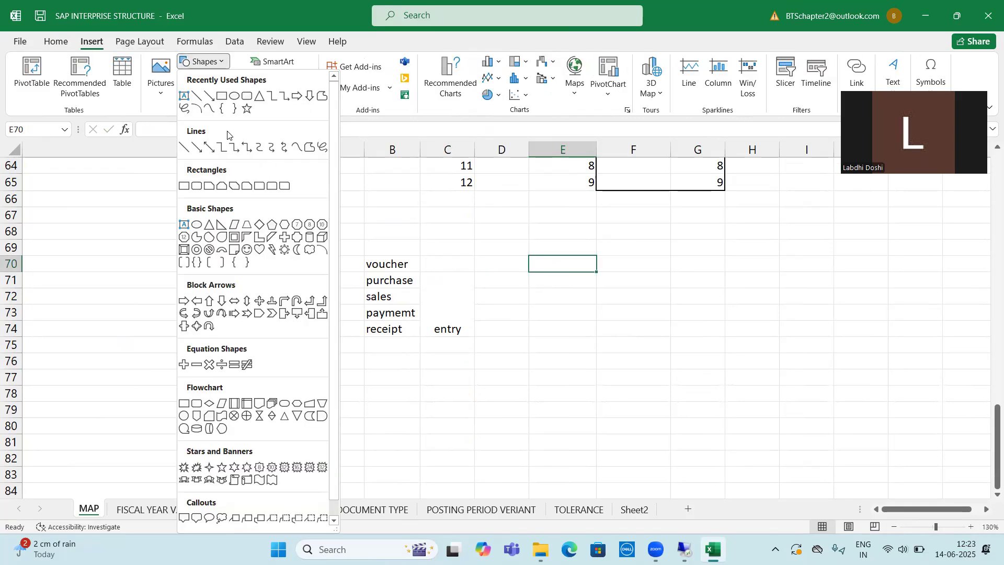
click(209, 146)
drag(444, 267, 620, 265)
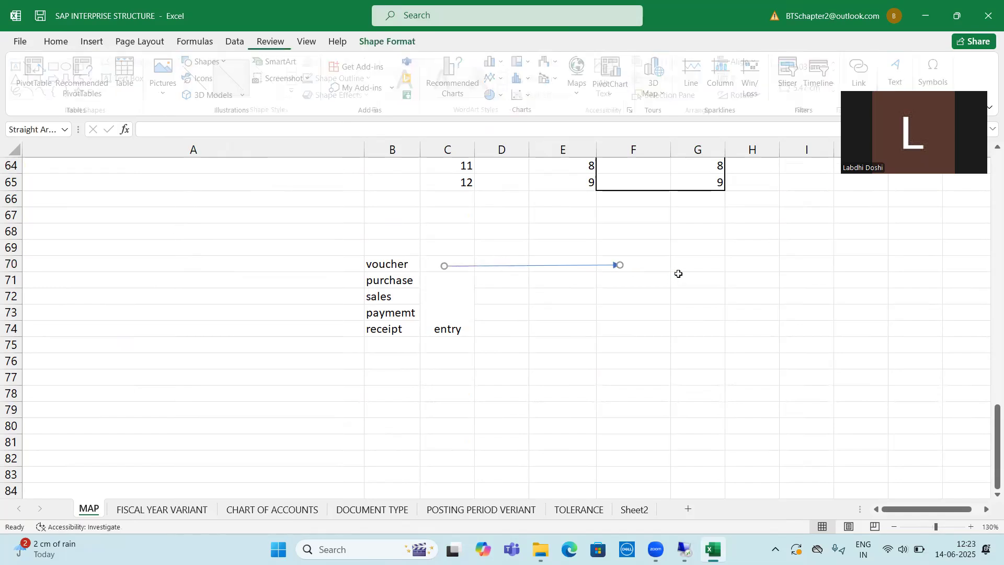
key(Escape)
- Enter the heading "document types" in cell G70, beyond the arrow's head
text(do)
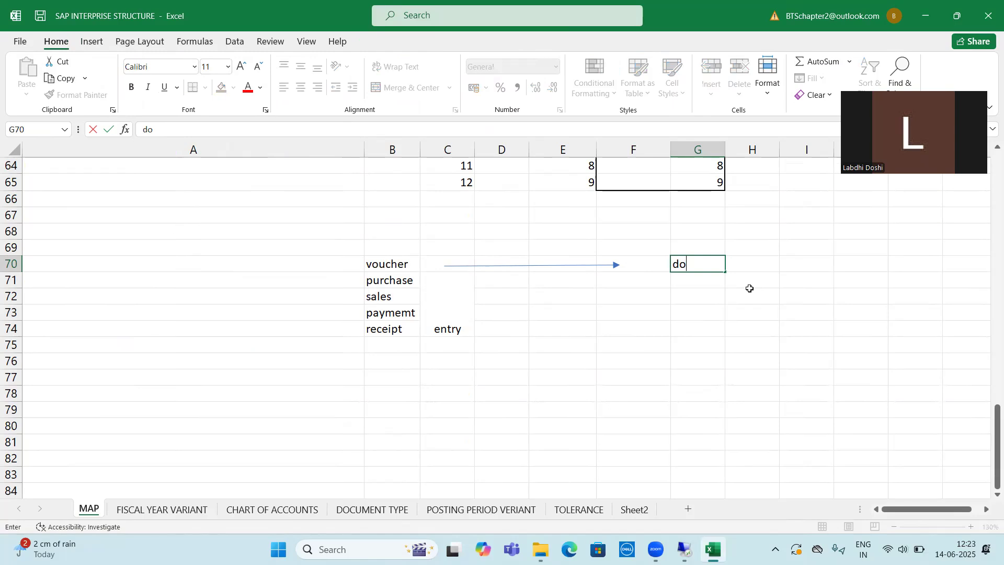
text(cument types)
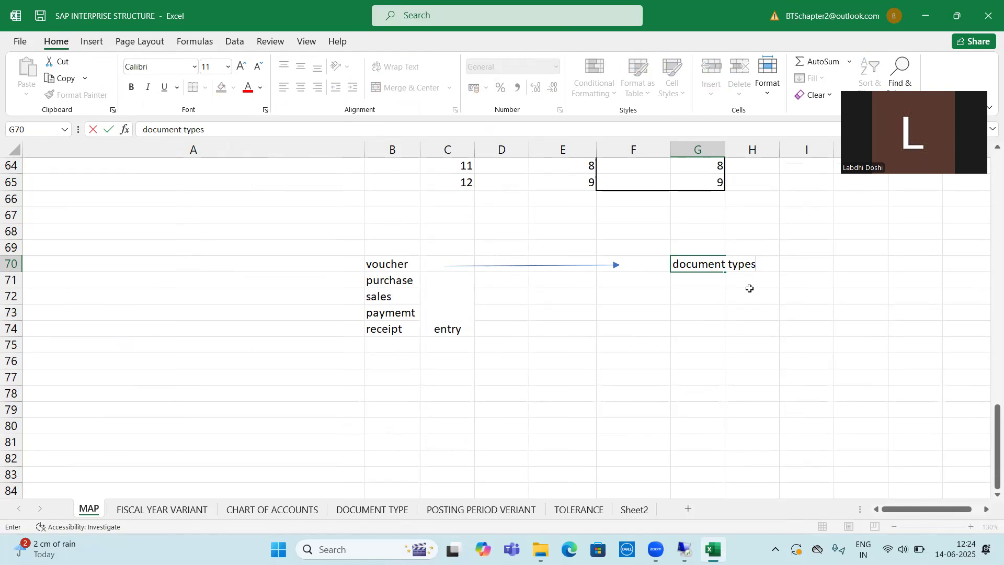
key(Return)
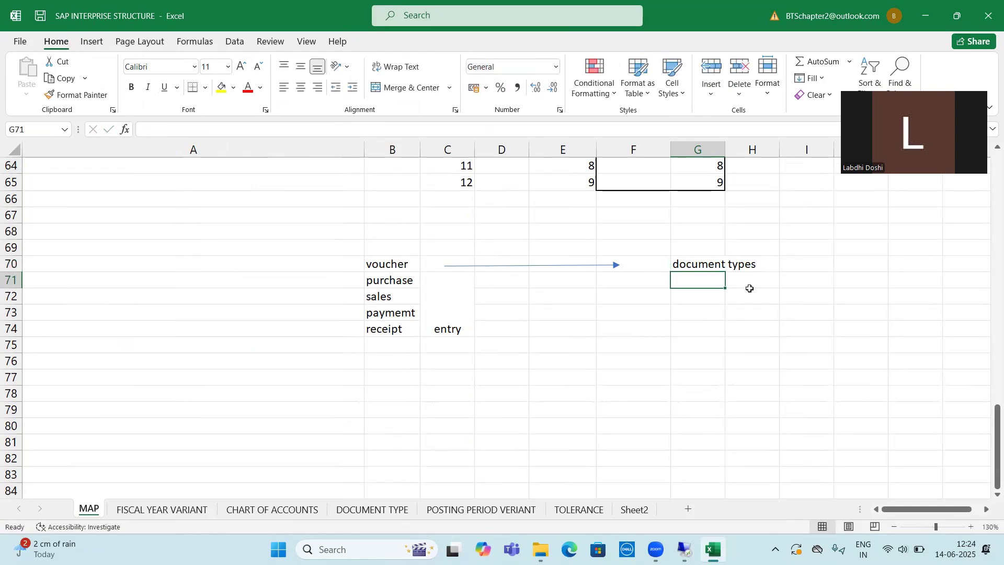
- List the codes "sa", "aa", "dr", "dz" and "cj" in cells G71 to G75 under the document types heading
text(sa)
key(Return)
text(aa)
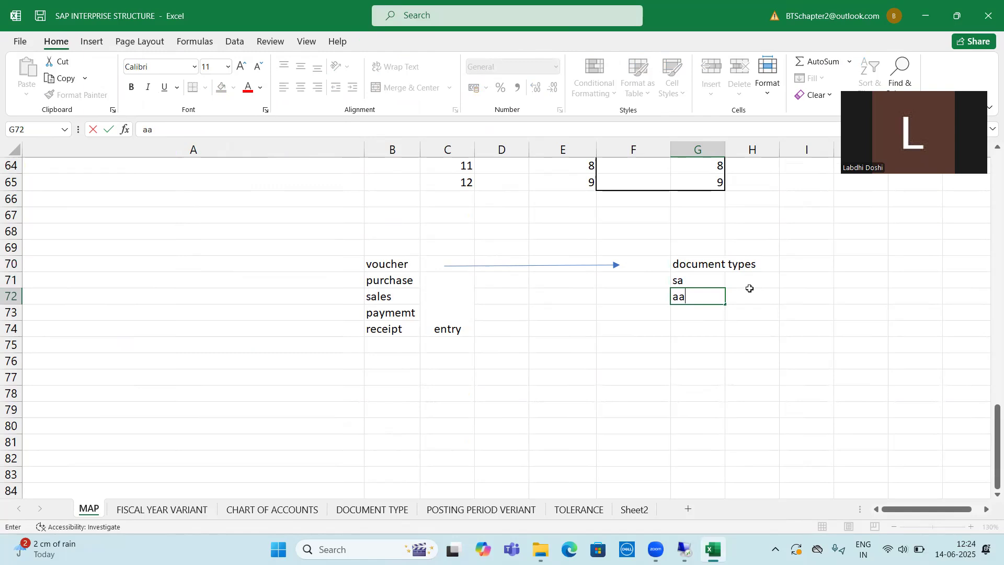
key(Return)
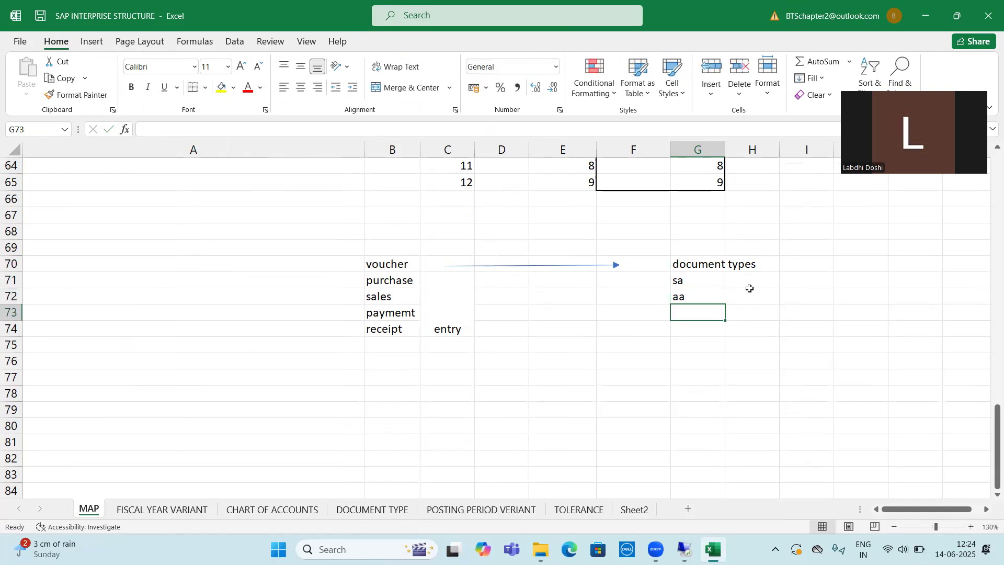
text(dr)
key(Return)
text(dz)
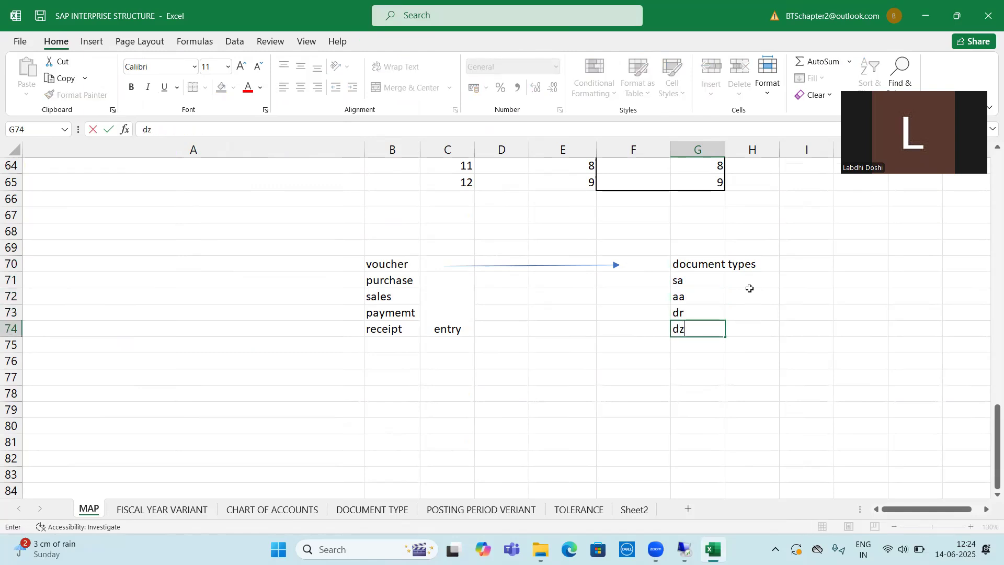
key(Return)
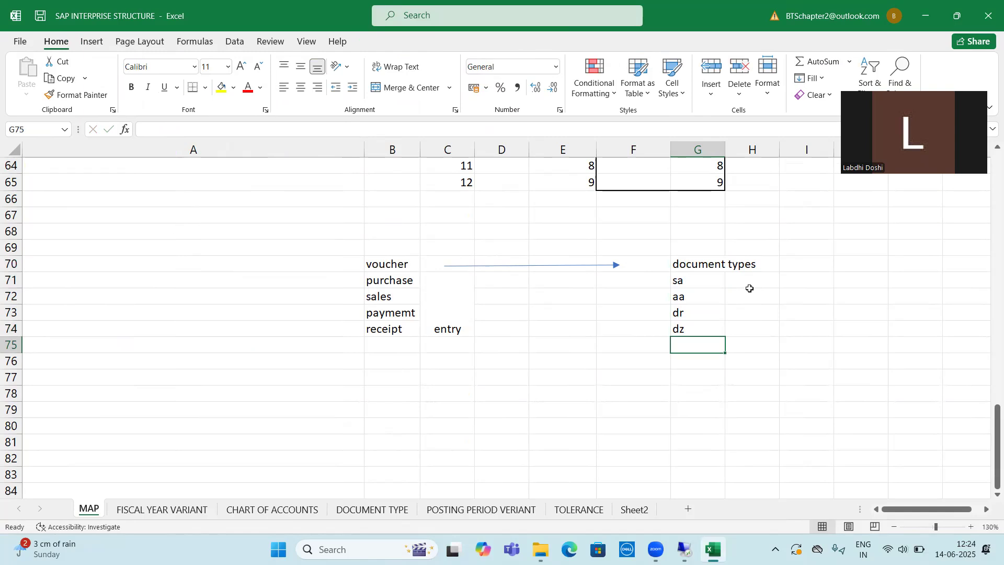
text(cj)
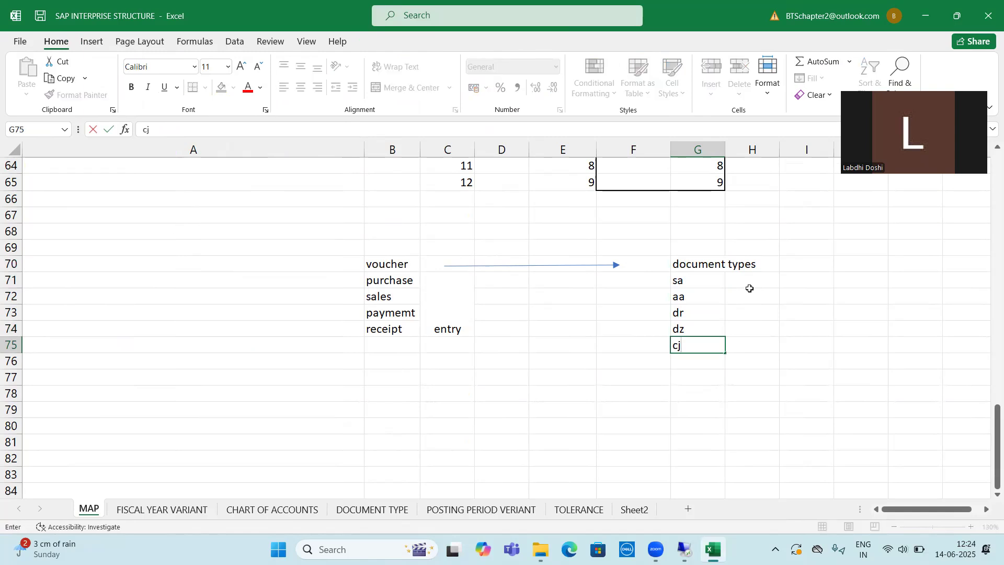
key(Up)
- Go through the document type codes listed in cells G71 to G75 one by one
key(Up)
key(Up)
key(Up)
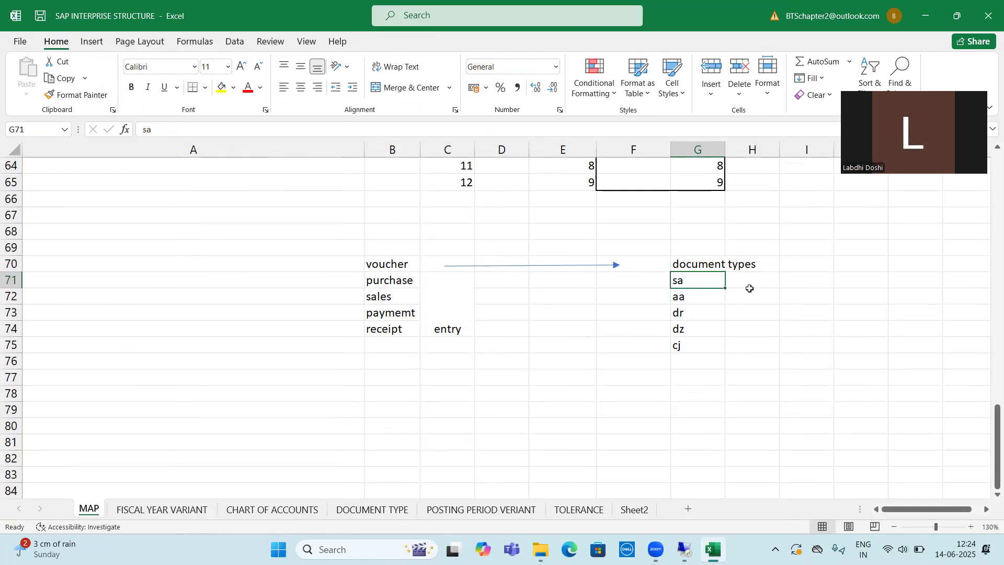
click(751, 289)
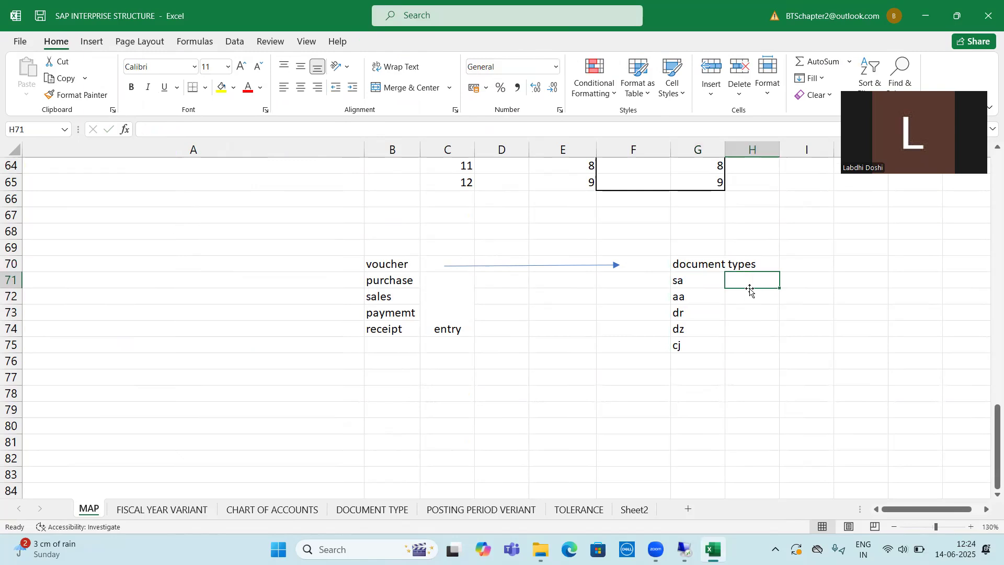
key(Left)
key(Down)
key(Down)
key(Down)
key(Down)
key(Up)
key(Up)
key(Up)
key(Up)
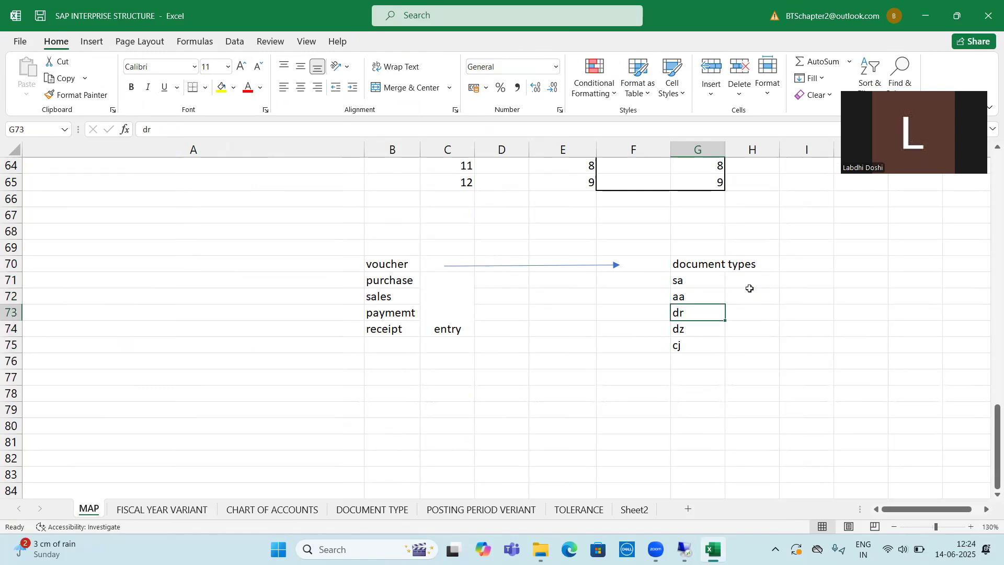
key(Down)
key(Down)
key(Down)
key(Down)
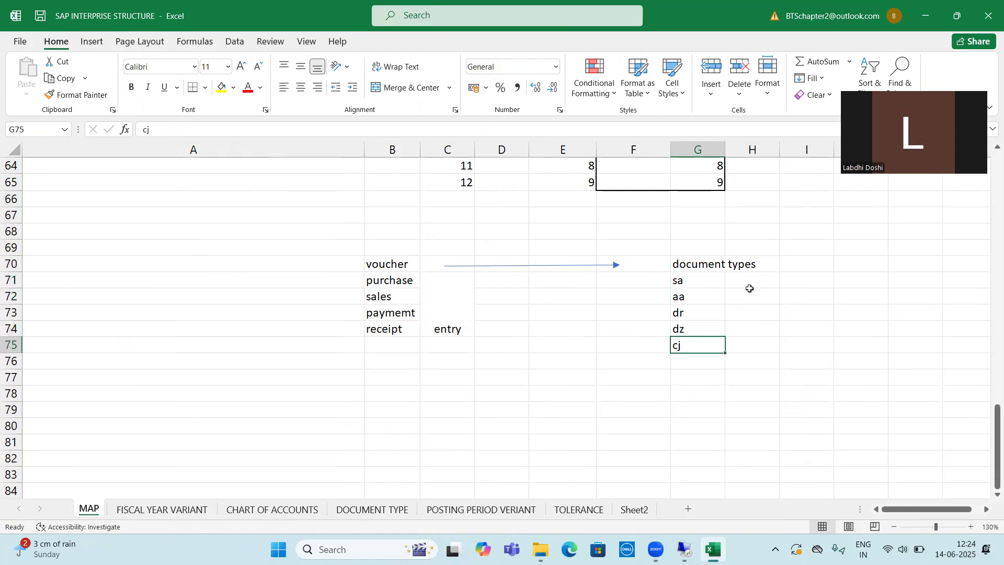
key(Up)
key(Up)
key(Up)
- Enter the note "only for view" in cell C21, beside OBA7 in the Define Document Type and Assign Document Number Range row
scroll(214, 255, up, 8)
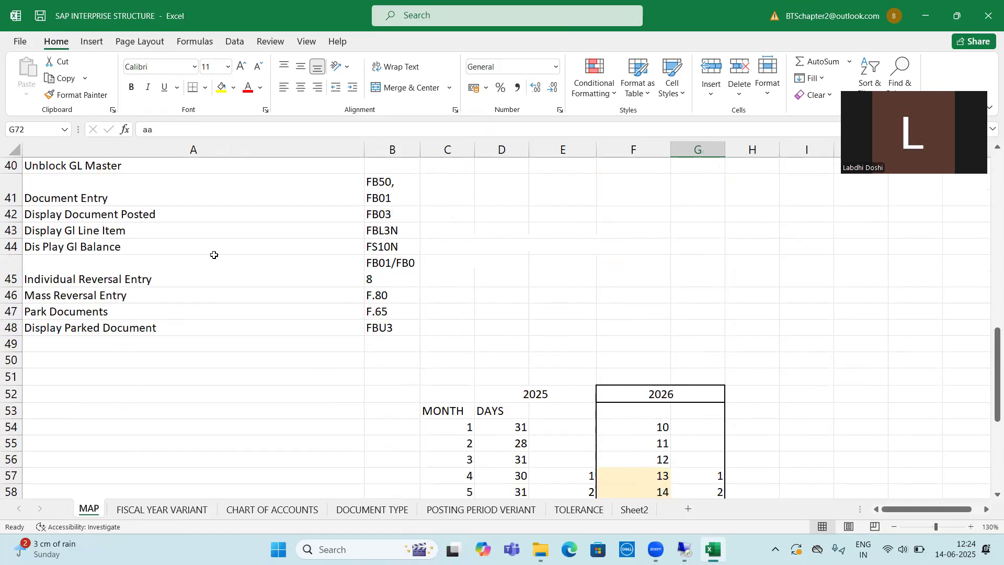
scroll(214, 255, up, 12)
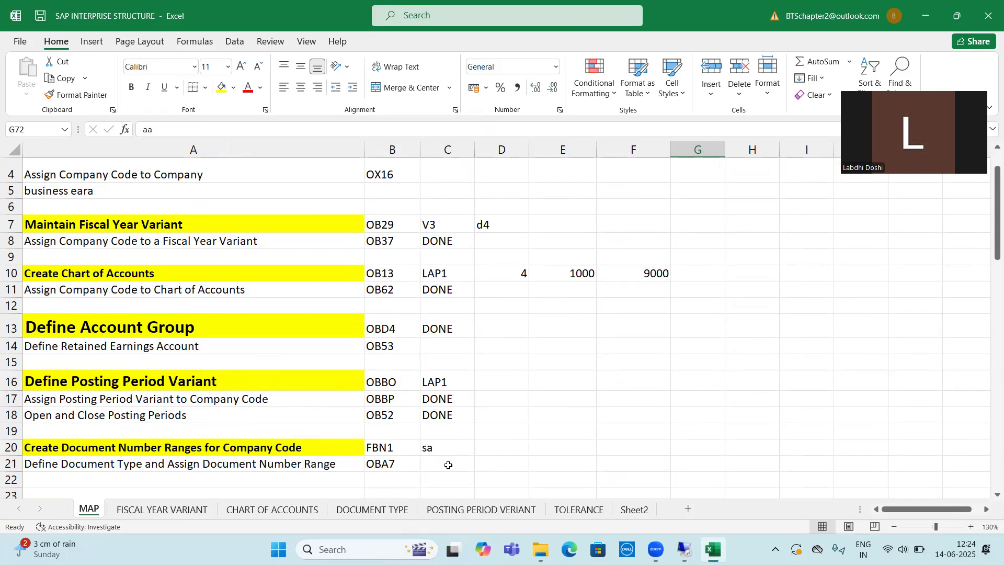
click(449, 465)
scroll(448, 465, down, 2)
drag(303, 354, 383, 359)
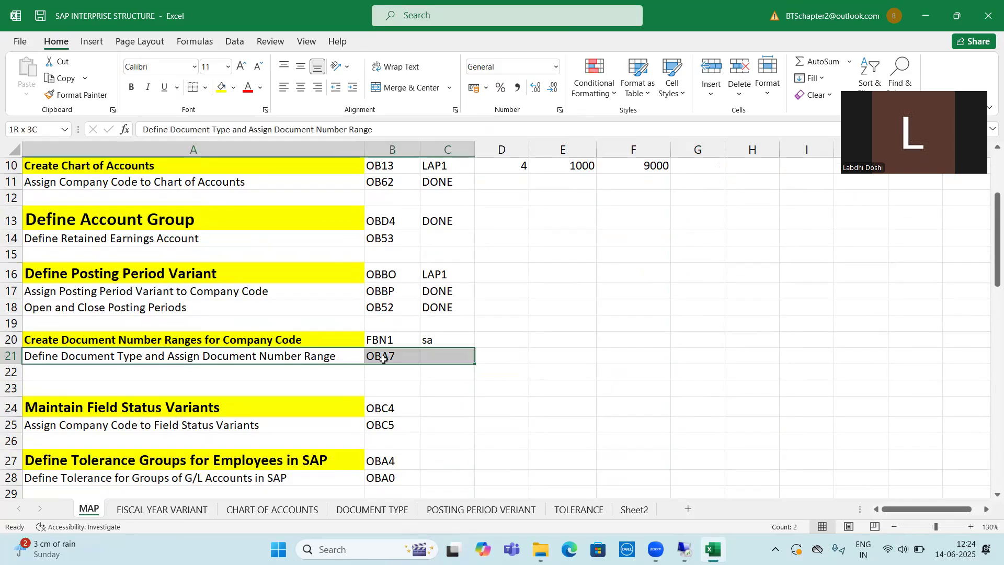
click(456, 355)
text(only)
key(BackSpace)
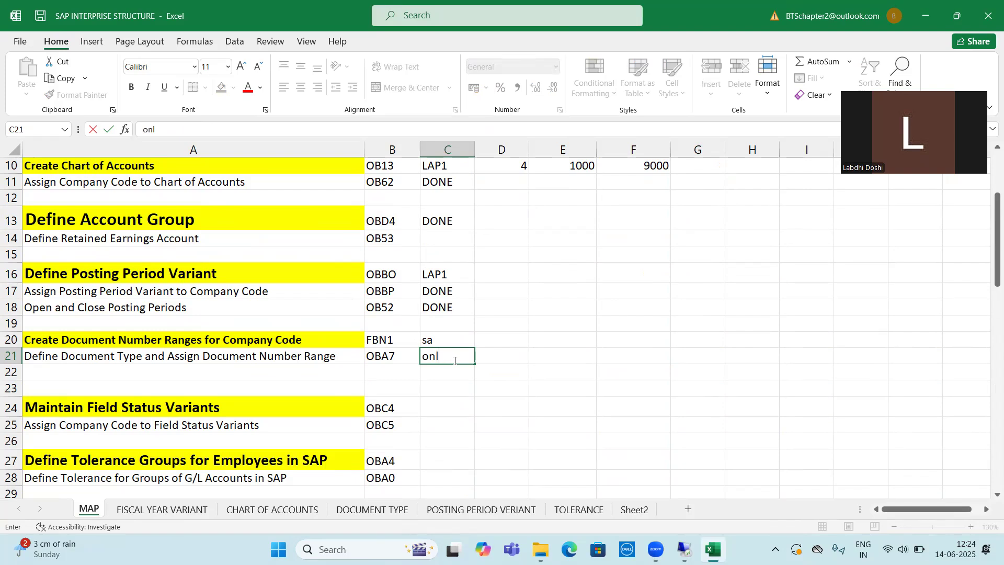
text(y for view)
scroll(491, 420, up, 1)
click(491, 419)
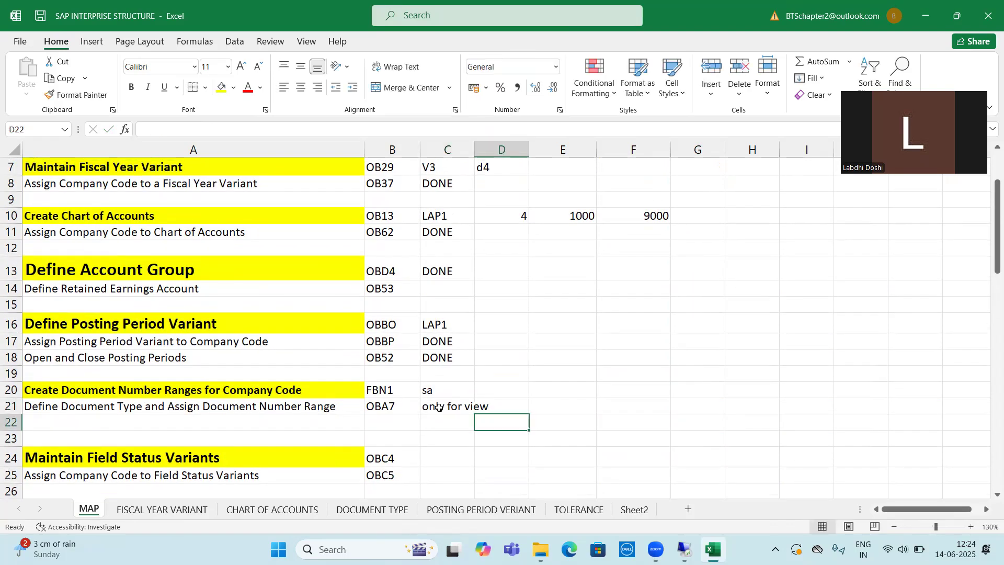
- Copy the transaction code OBA7 from cell B21 of the MAP sheet
click(440, 406)
drag(592, 407, 722, 404)
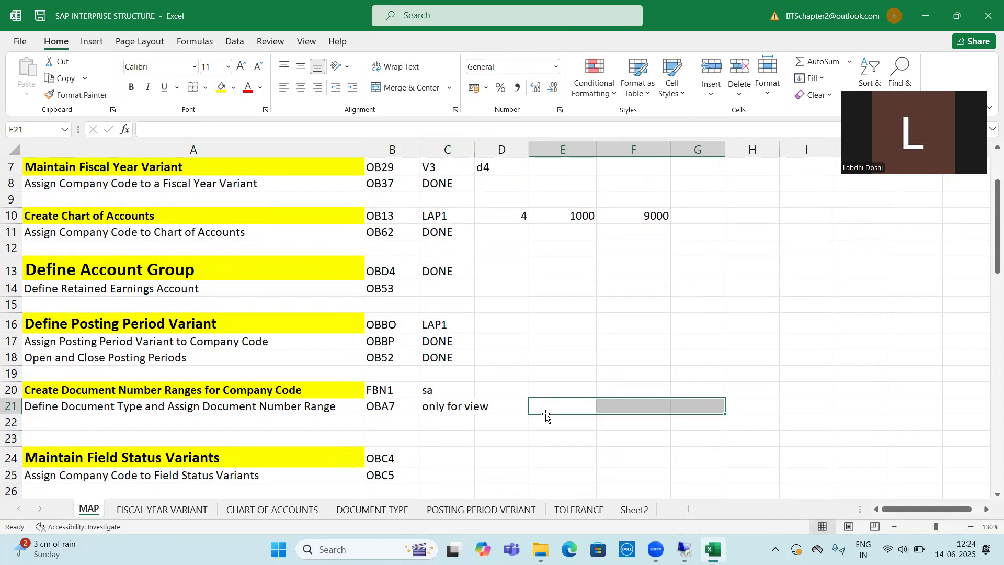
click(387, 407)
key(ctrl+c)
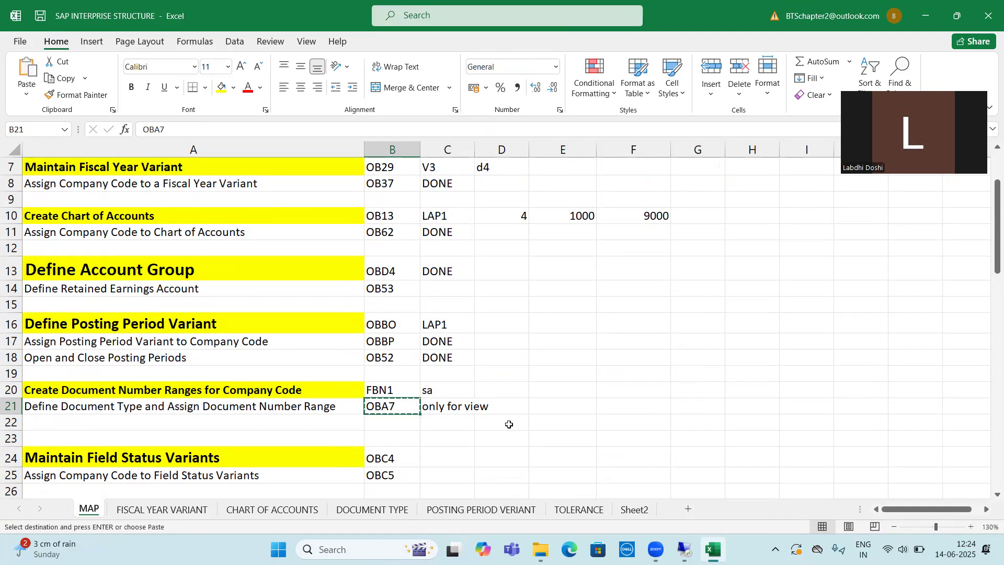
click(655, 549)
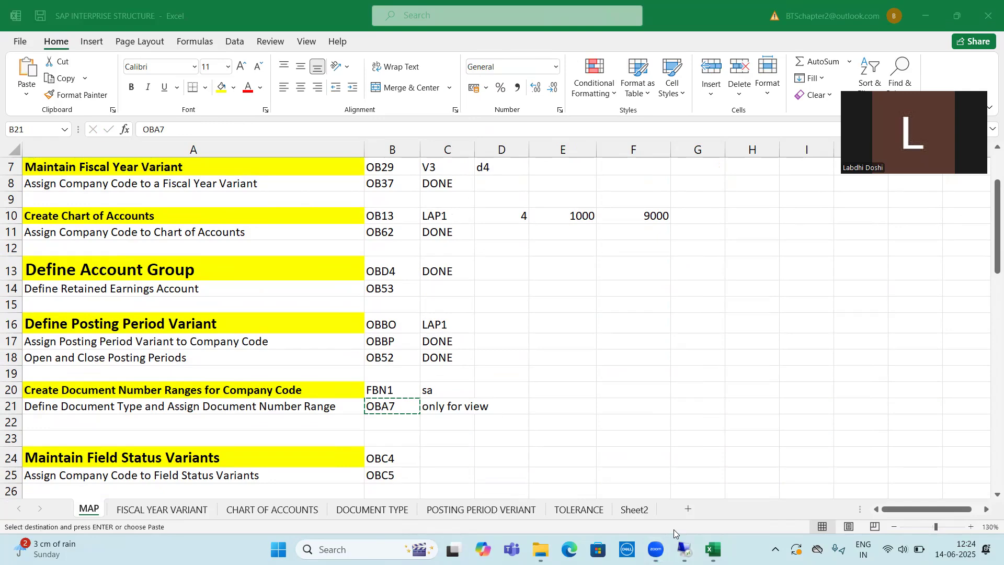
- Switch to the SAP remote session, run transaction SPRO and display the SAP Reference IMG
key(alt+Tab)
text(/n)
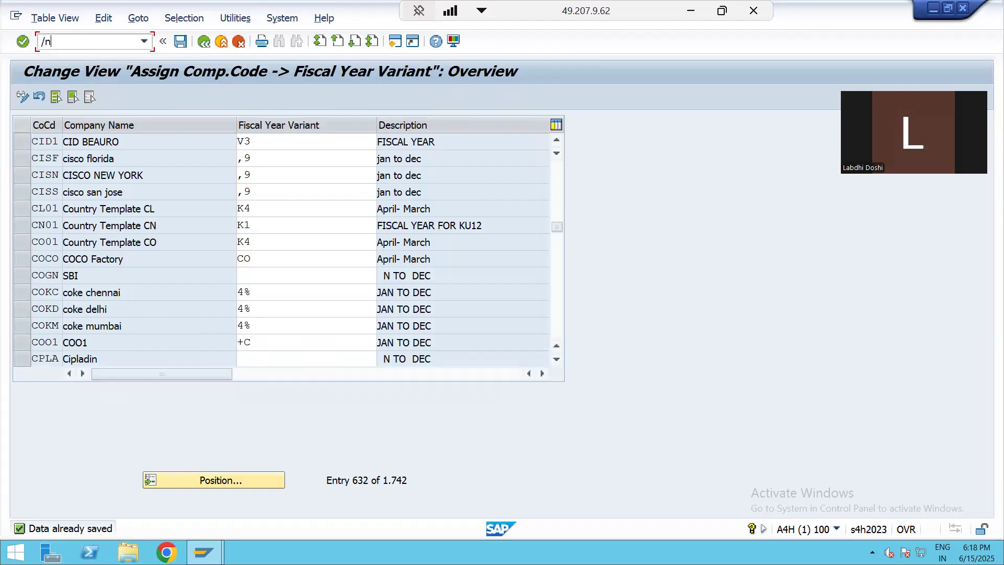
text(spro)
key(Return)
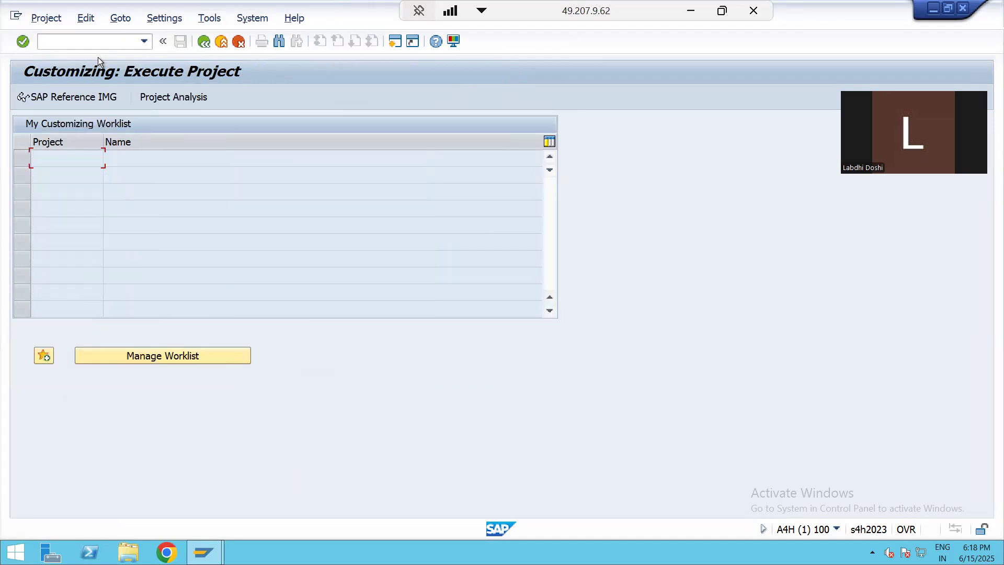
click(33, 98)
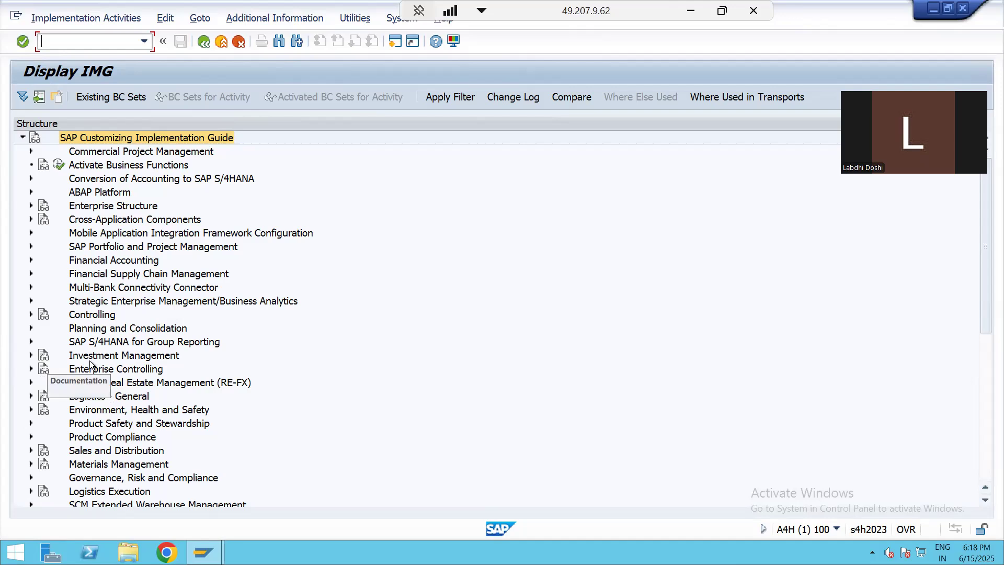
- Expand Financial Accounting Global Settings, Document, Document Types and Document Number Ranges in the IMG, and open the Define Document Types activity
click(30, 260)
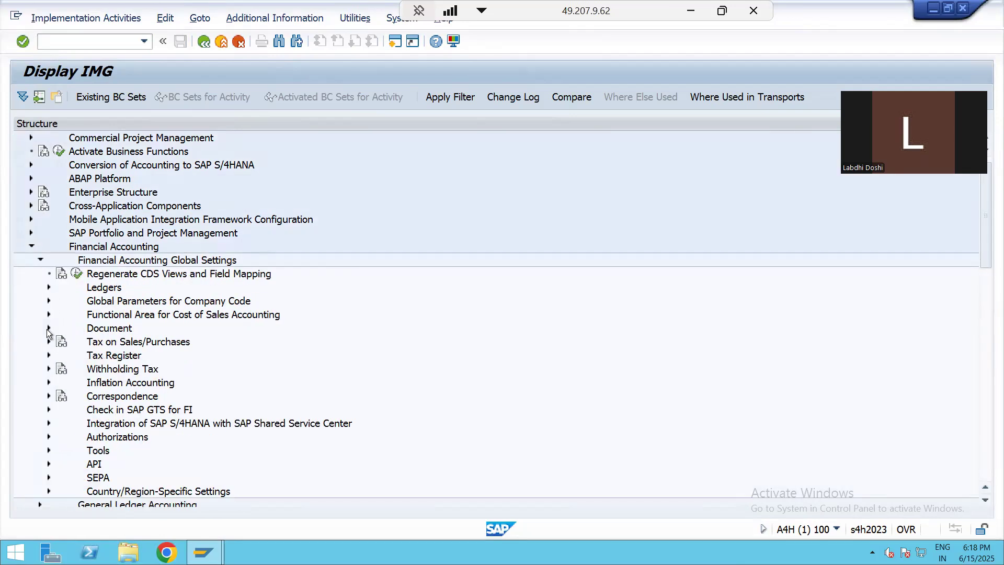
click(49, 328)
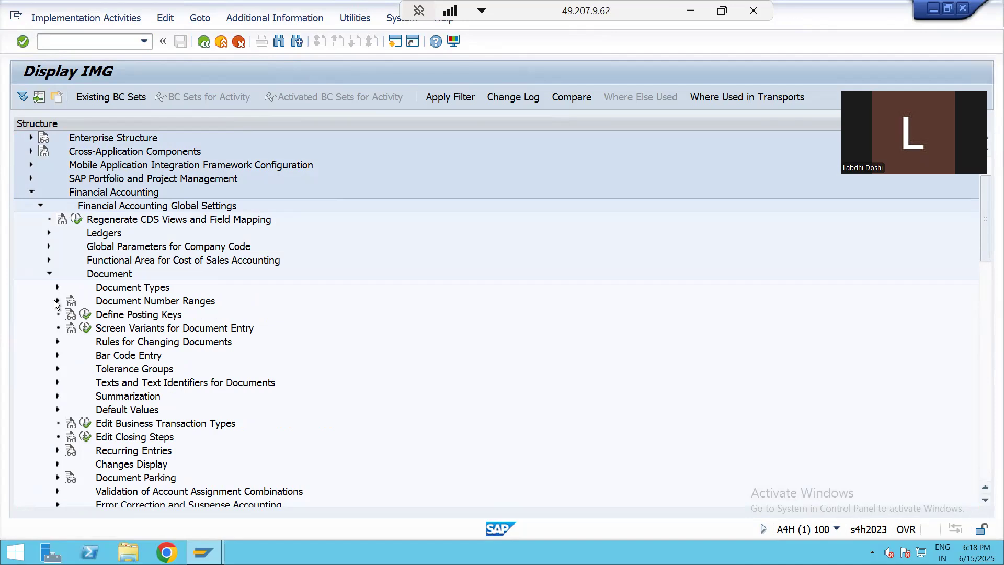
click(57, 301)
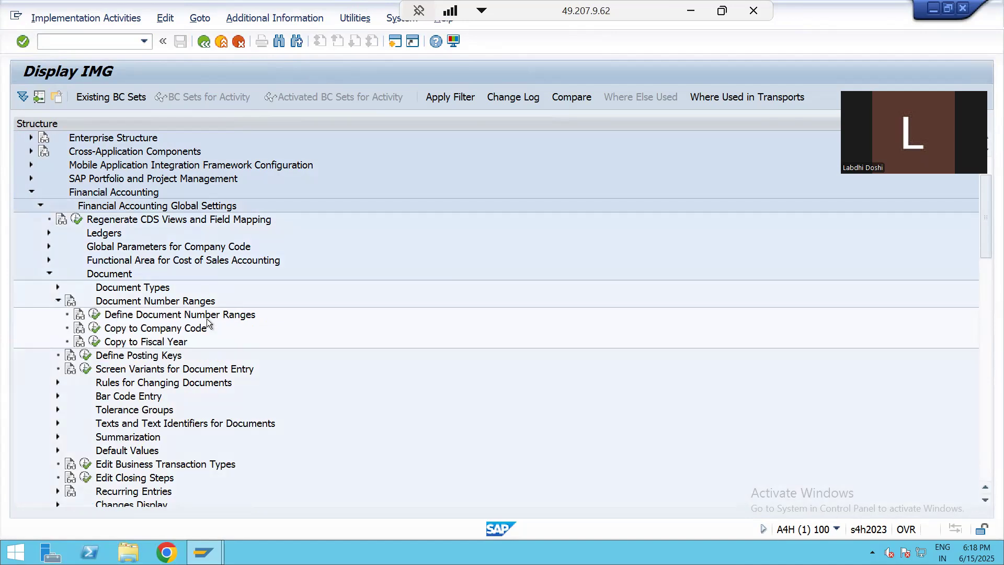
click(57, 287)
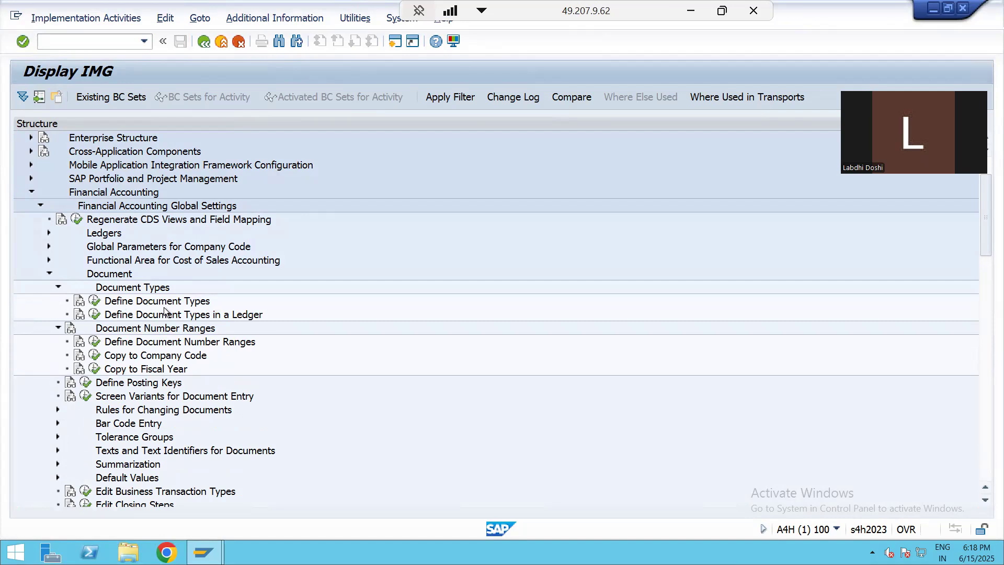
click(96, 302)
- Look through the document type codes and their descriptions in the Document Types overview
scroll(190, 293, down, 3)
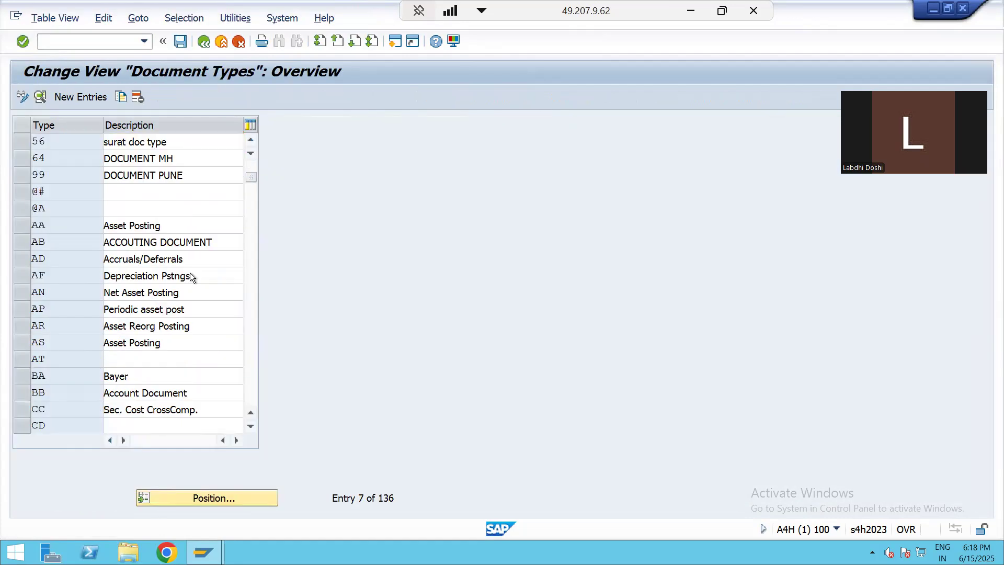
scroll(191, 293, down, 7)
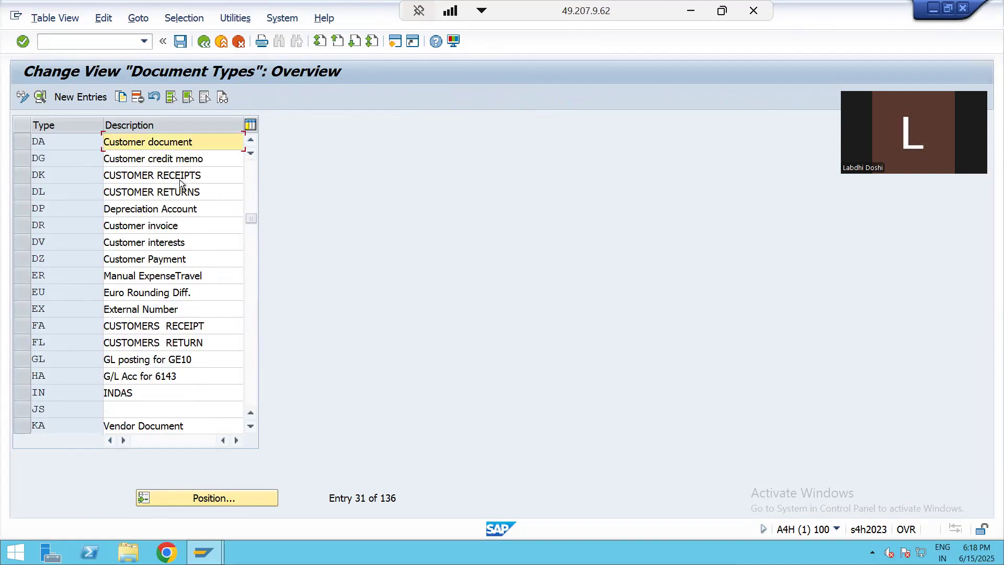
scroll(184, 217, down, 1)
scroll(181, 236, down, 3)
scroll(181, 237, up, 3)
scroll(182, 238, up, 7)
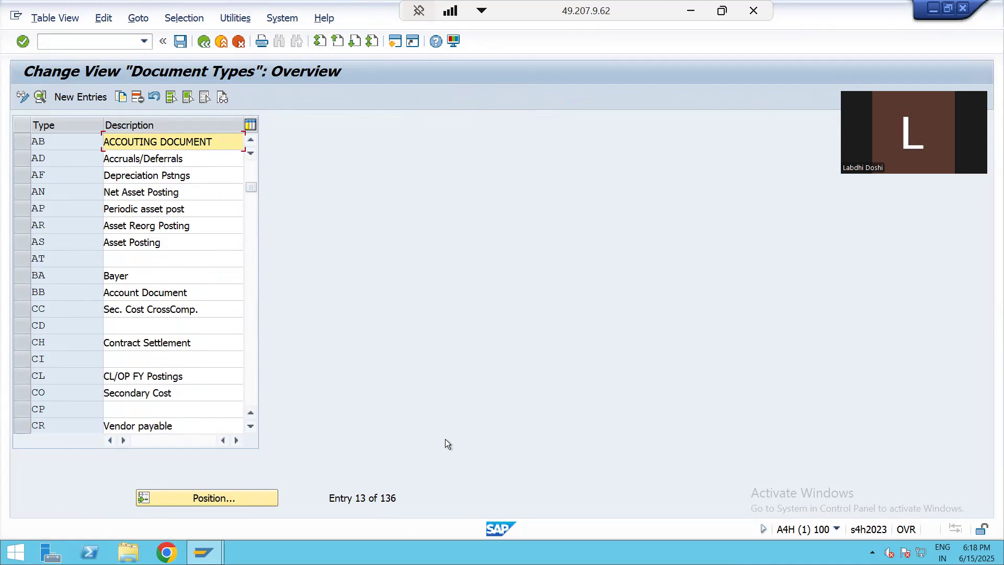
scroll(204, 287, up, 4)
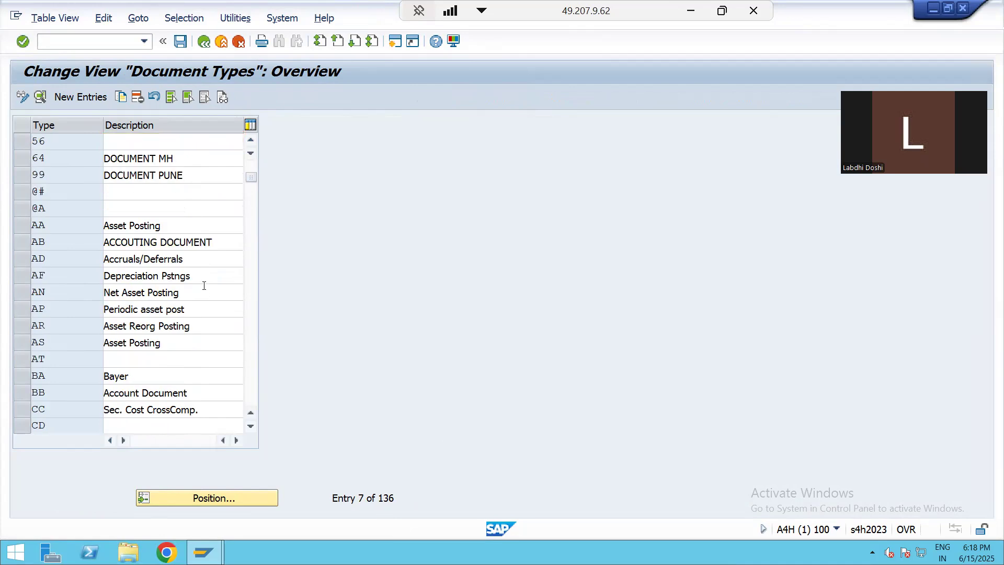
- Position the overview at document type SA and select its row
click(202, 496)
text(SA)
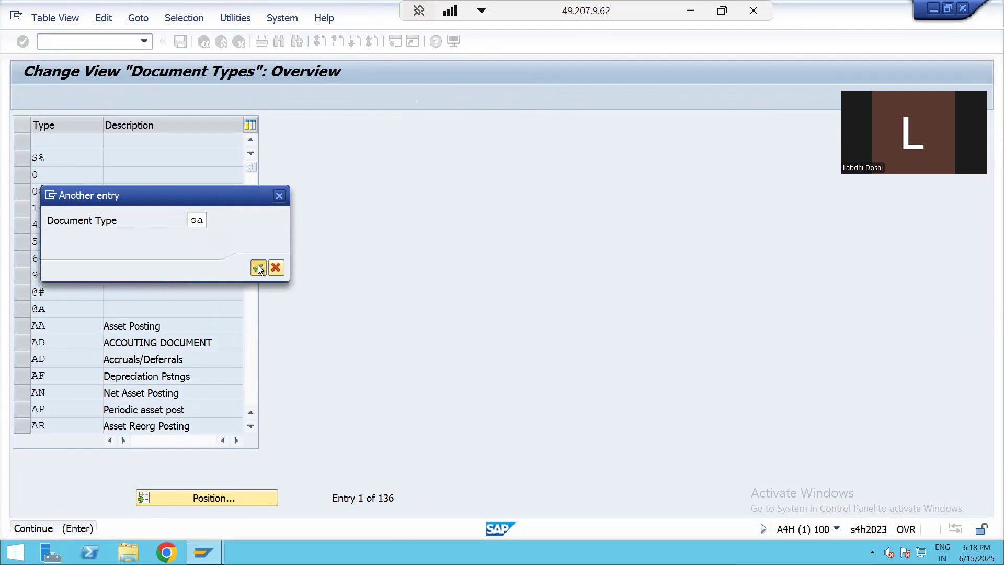
click(259, 266)
click(23, 143)
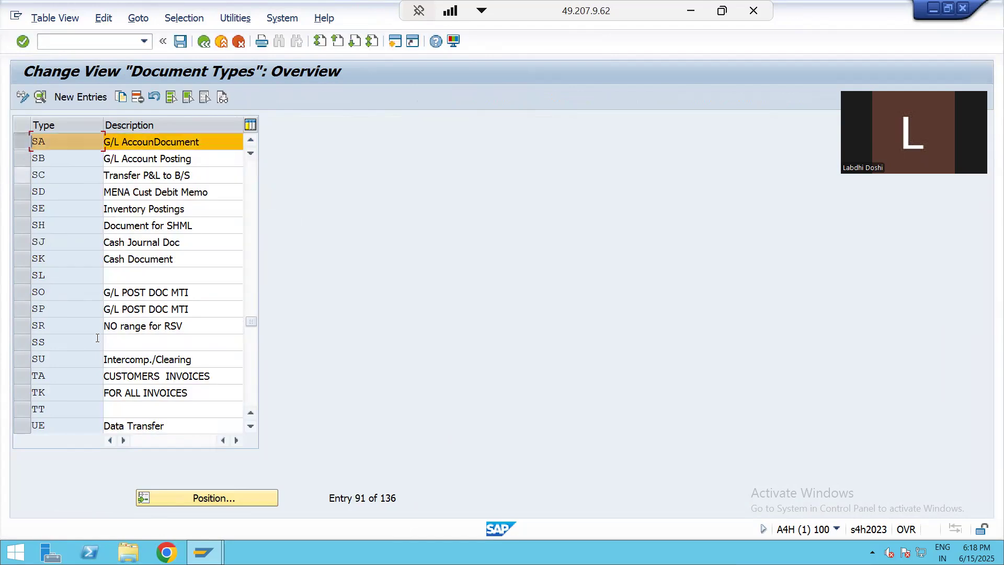
- Position the overview at document type AA and select its Asset Posting row
click(178, 501)
text(aa)
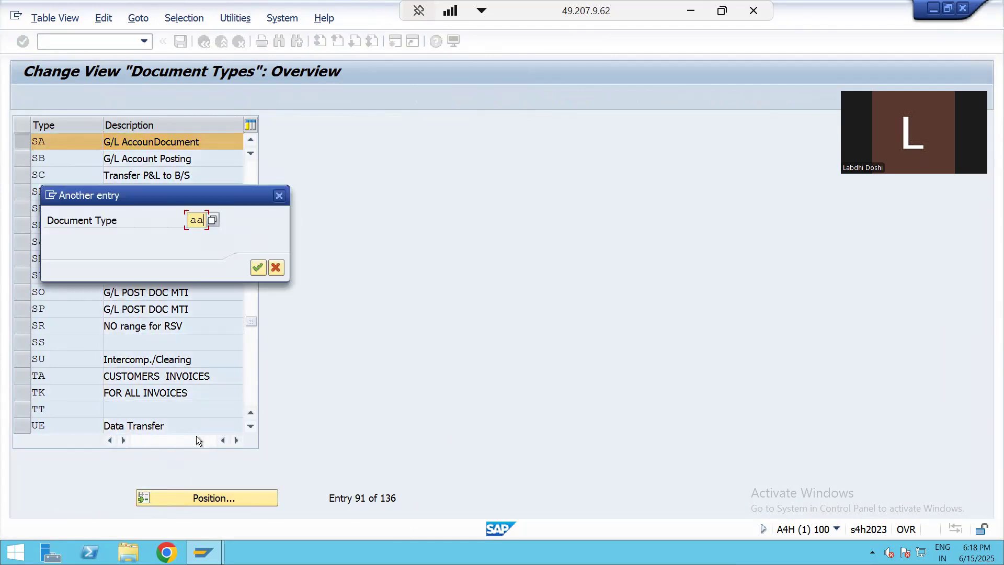
click(258, 267)
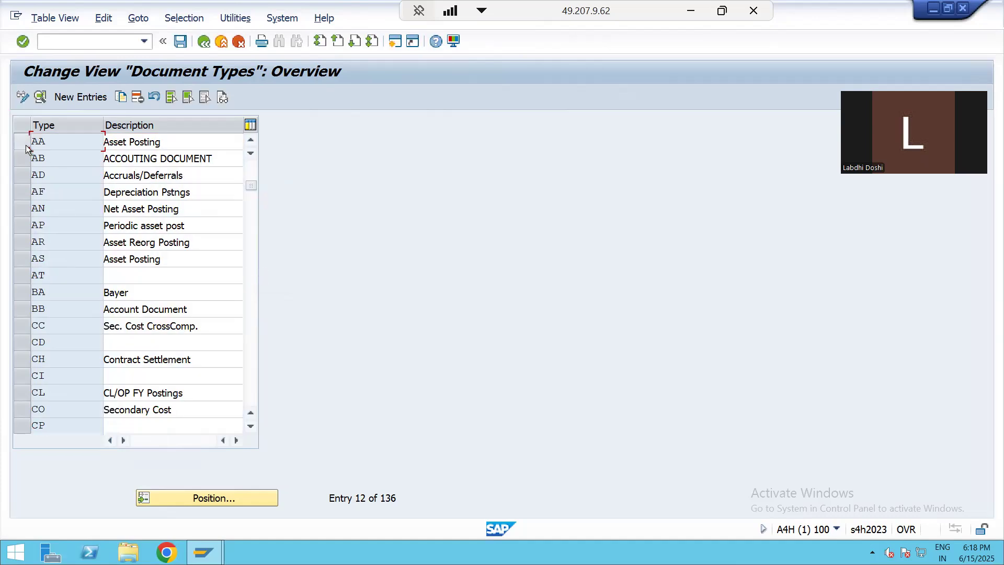
click(24, 143)
- Dismiss the new positioning request and deselect the AA document type row
click(219, 499)
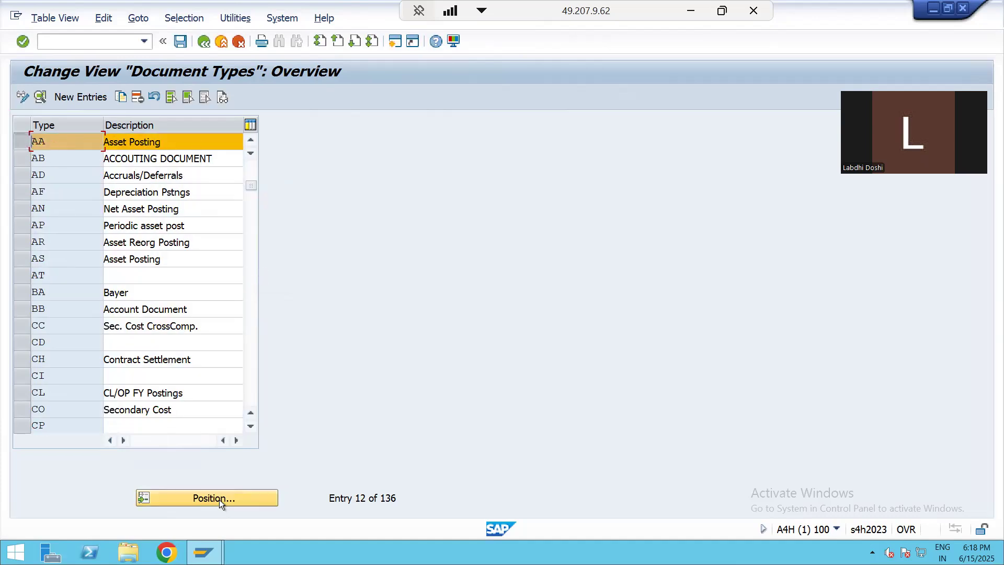
click(279, 197)
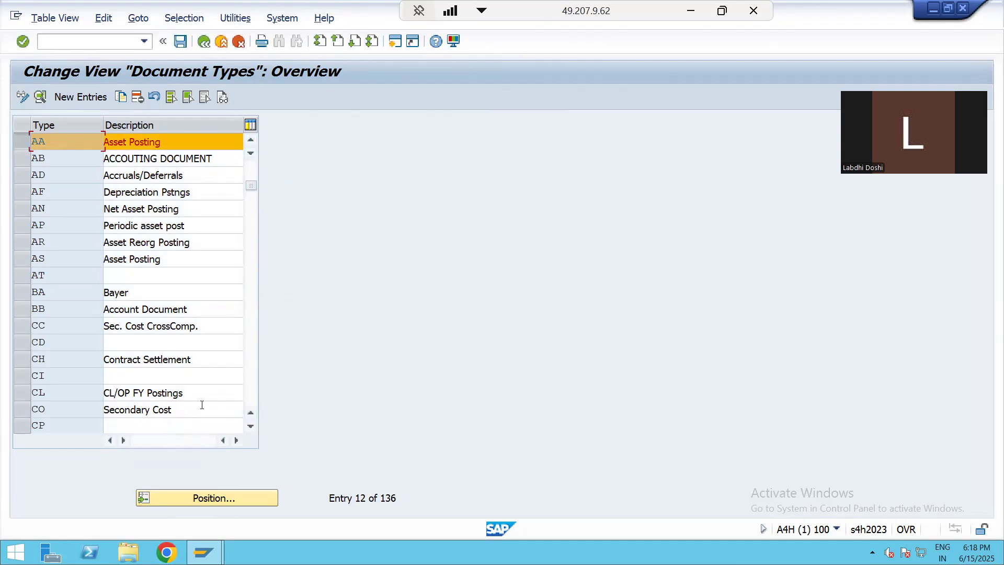
scroll(205, 344, up, 4)
click(22, 325)
scroll(58, 287, down, 2)
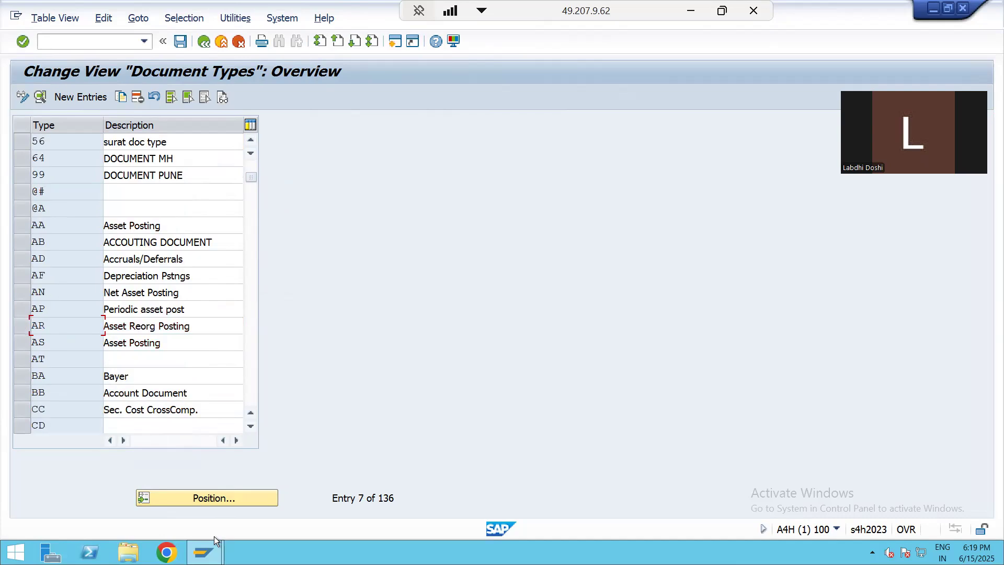
- Position the overview at document type SA again and open its details to examine the number range and reverse document type
click(206, 501)
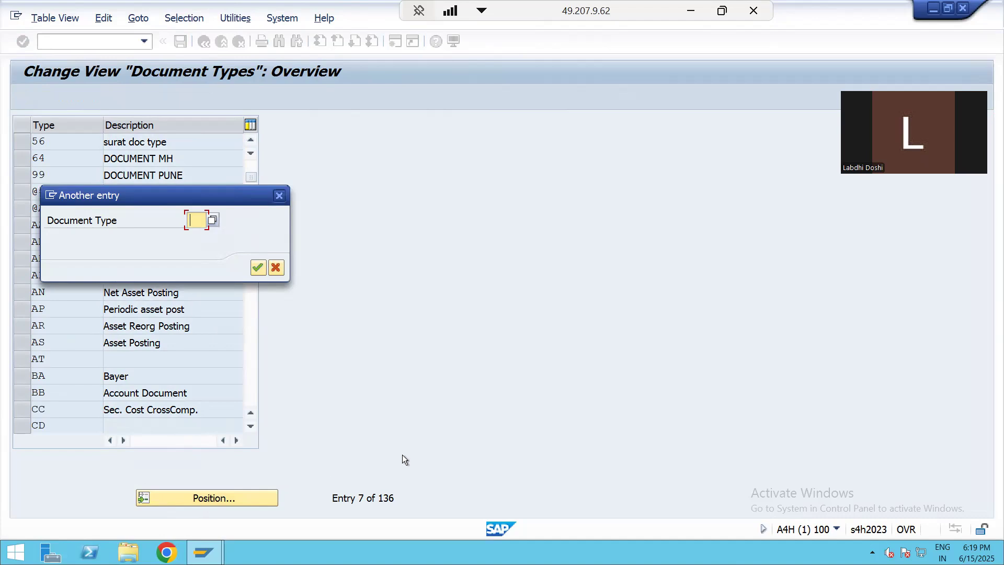
text(sa)
click(259, 267)
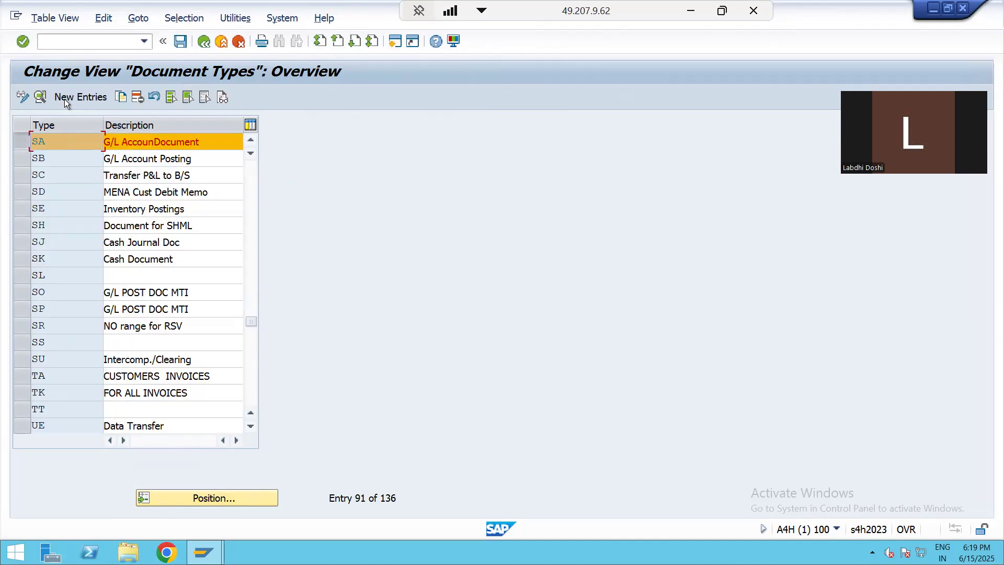
click(40, 96)
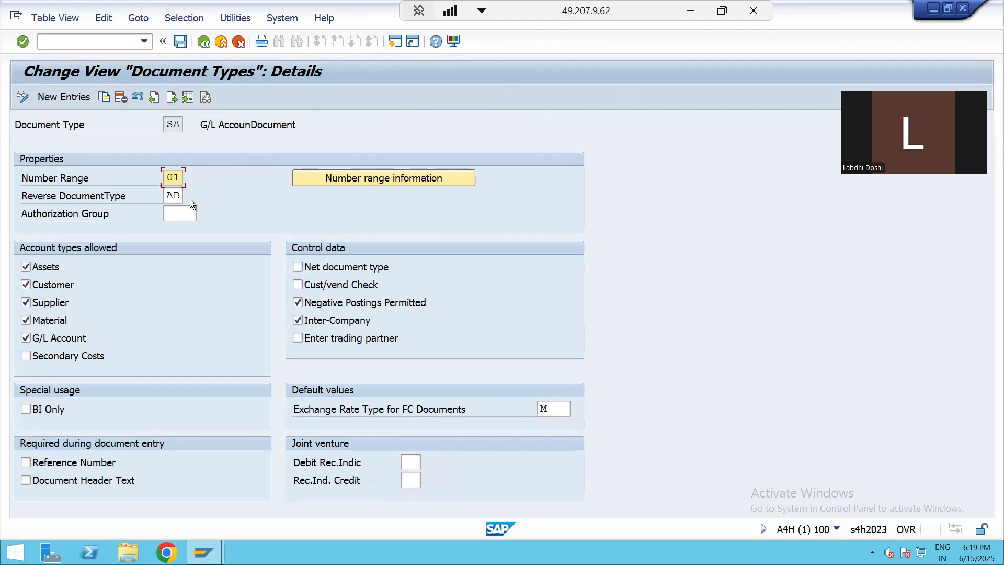
- Leave the document type details, return to the IMG tree and select the Define Document Number Ranges activity
click(200, 44)
click(204, 42)
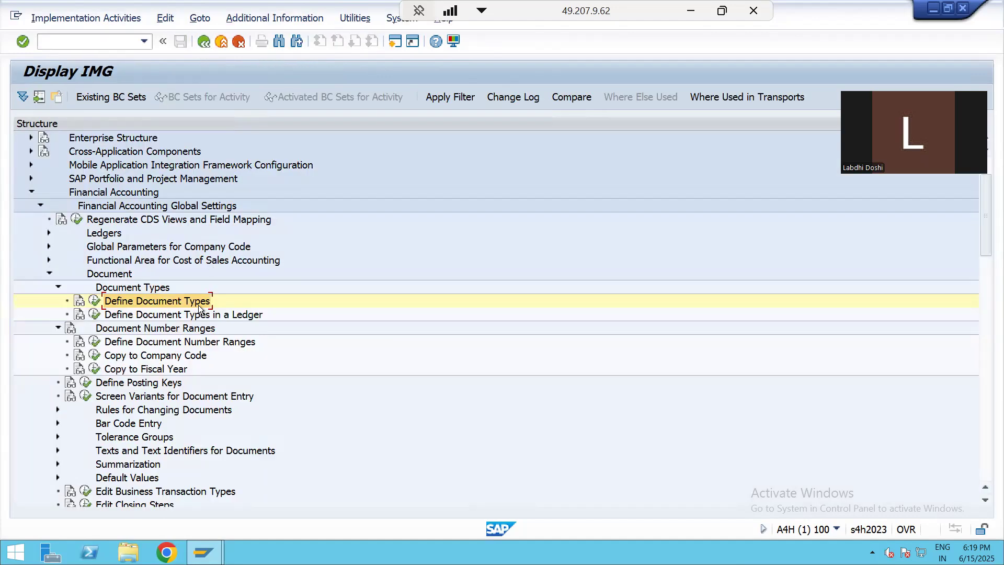
click(142, 343)
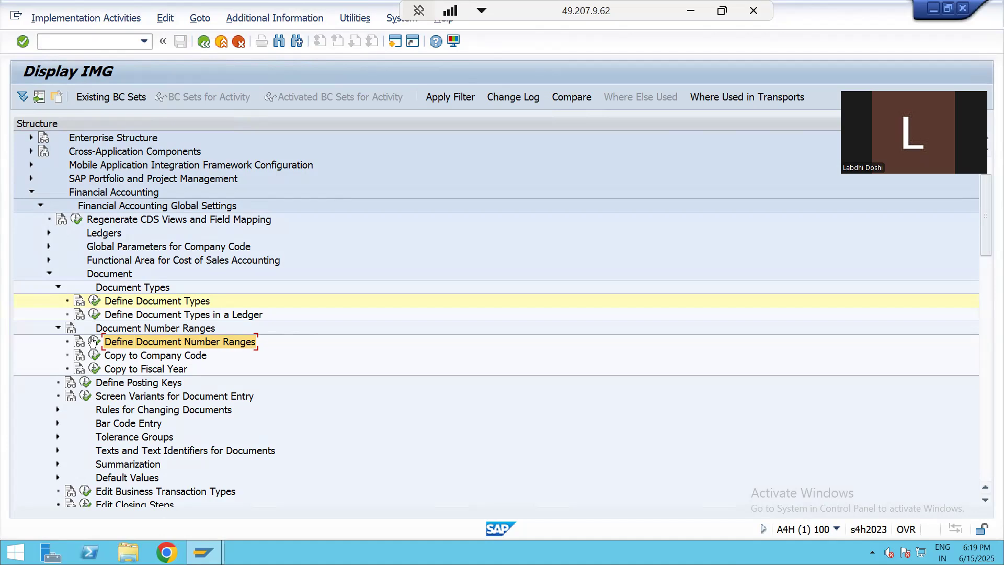
- Switch to the Excel MAP sheet and review the FBN1 and OBA7 rows with their notes in column C
click(695, 18)
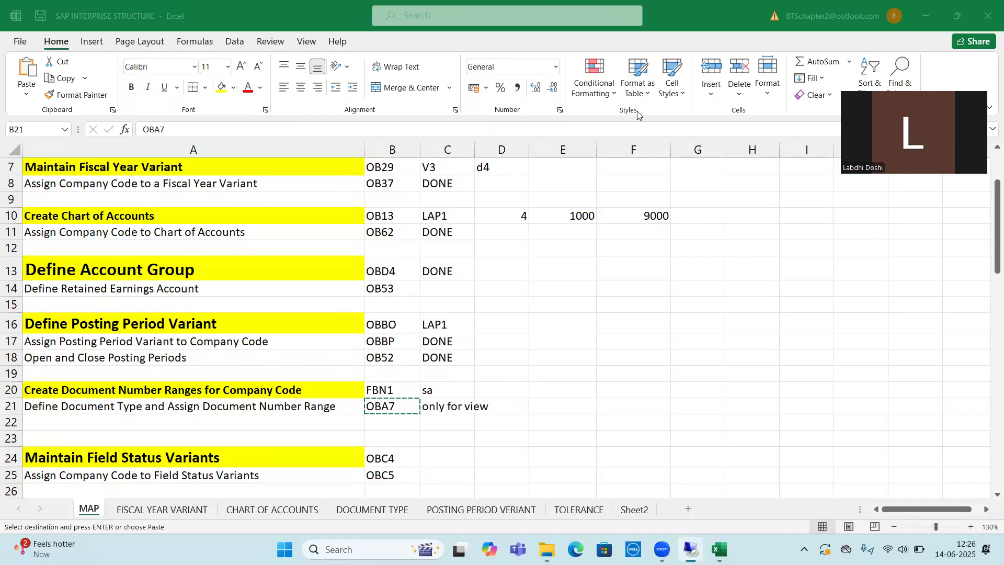
click(79, 409)
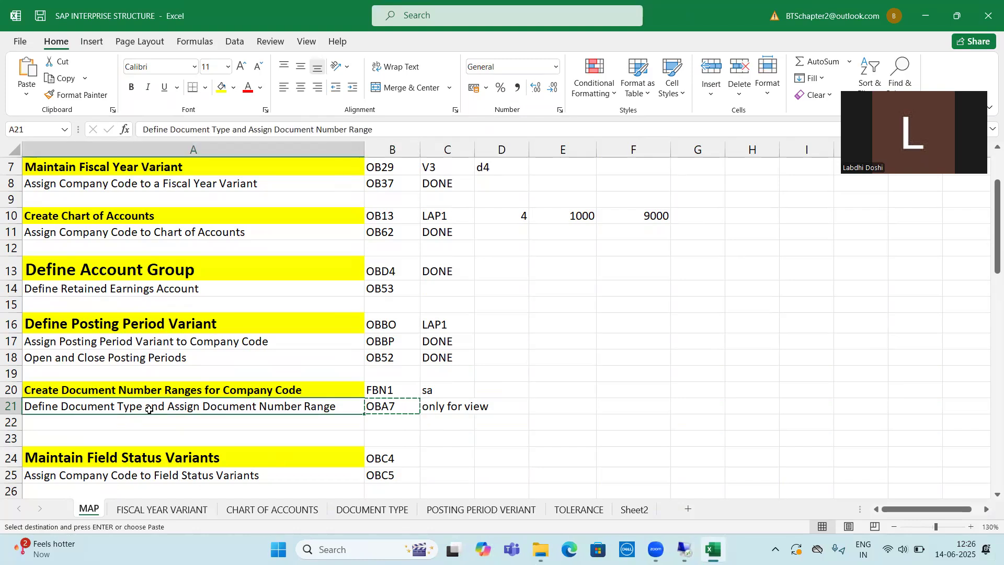
click(371, 388)
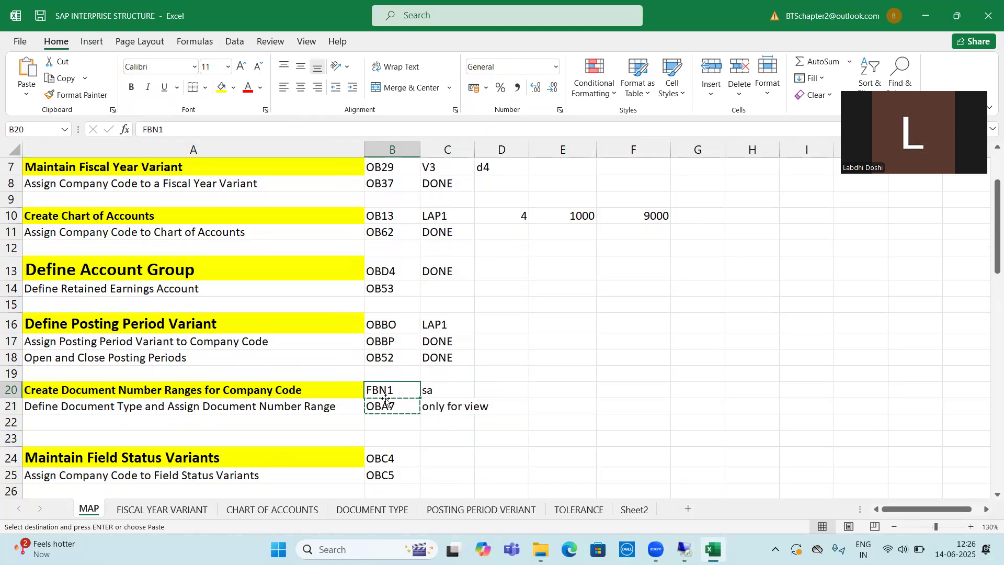
drag(390, 406, 468, 404)
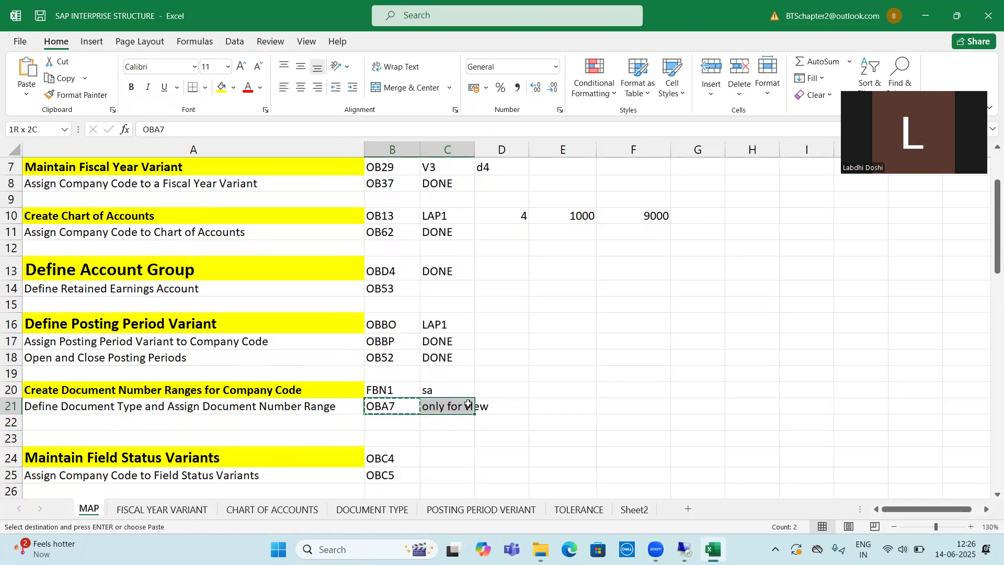
drag(390, 390, 446, 392)
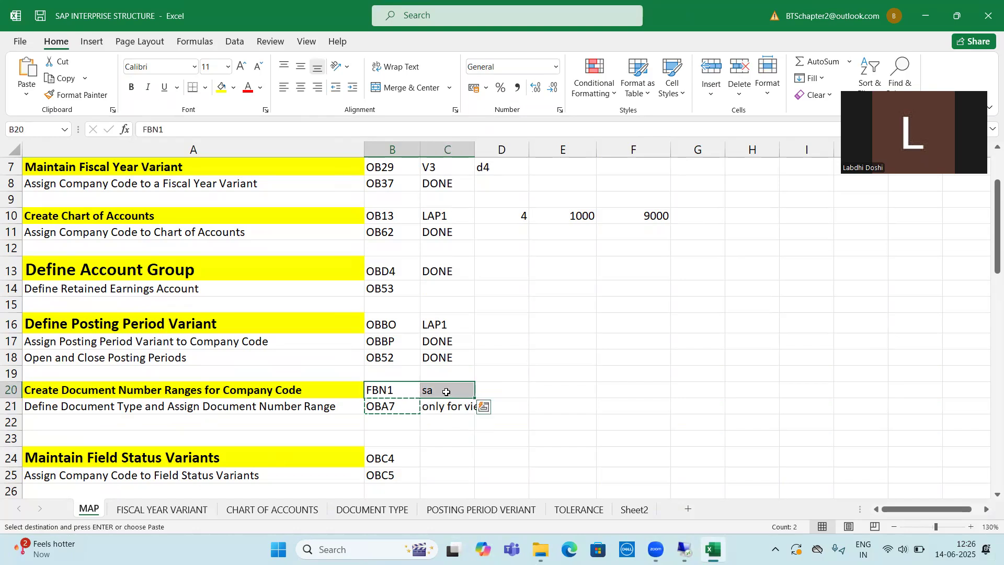
click(446, 392)
- Back in SAP, open Define Document Number Ranges and display the intervals of company code LAP1 for editing
key(alt+Tab)
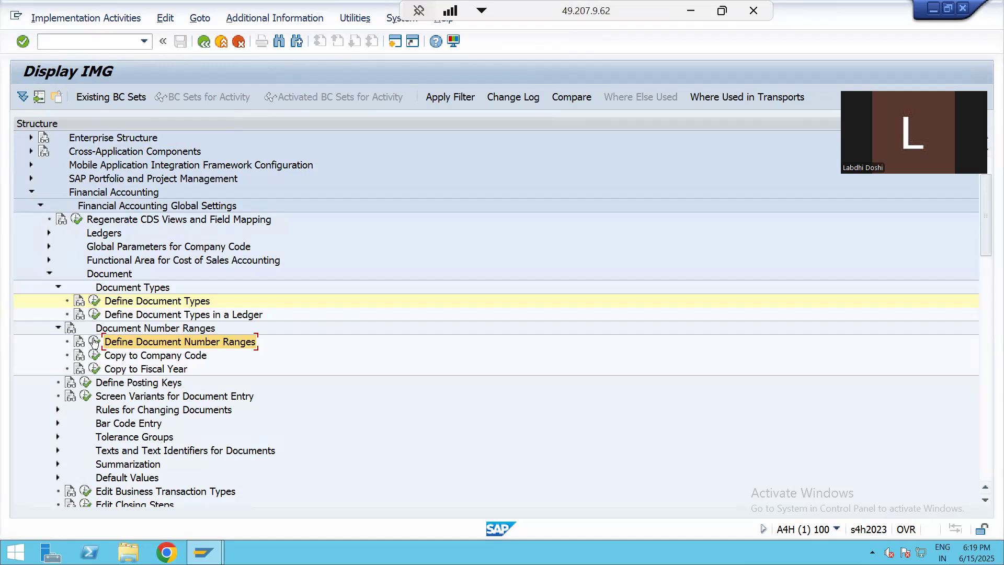
click(94, 341)
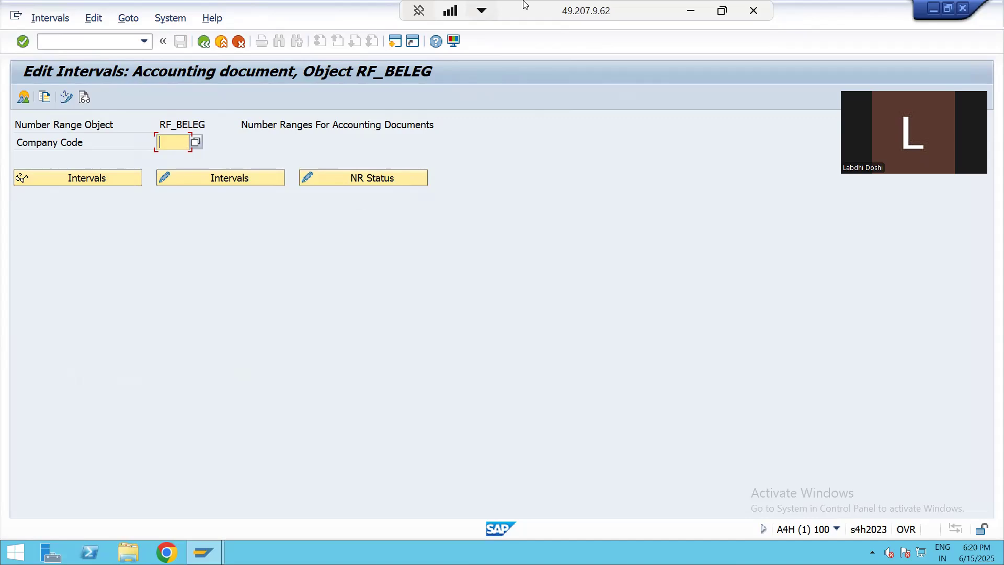
text(k)
key(BackSpace)
text(1)
key(BackSpace)
text(LAP1)
click(202, 181)
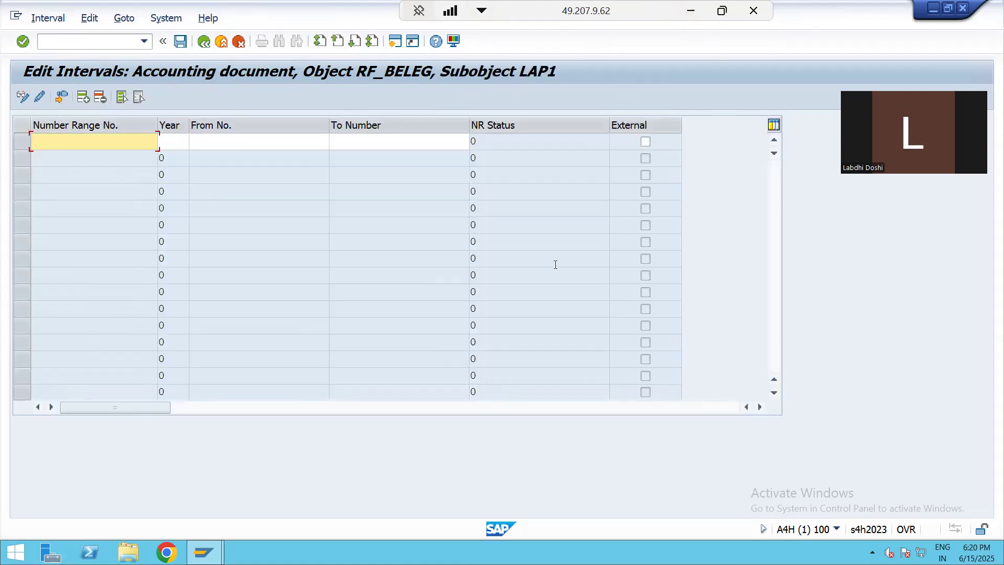
click(329, 249)
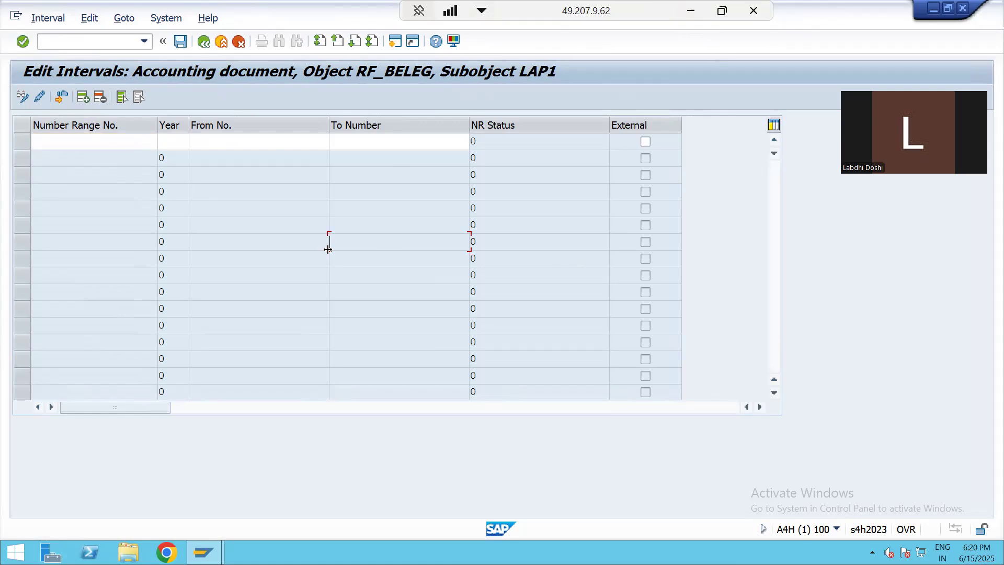
click(131, 141)
text(01)
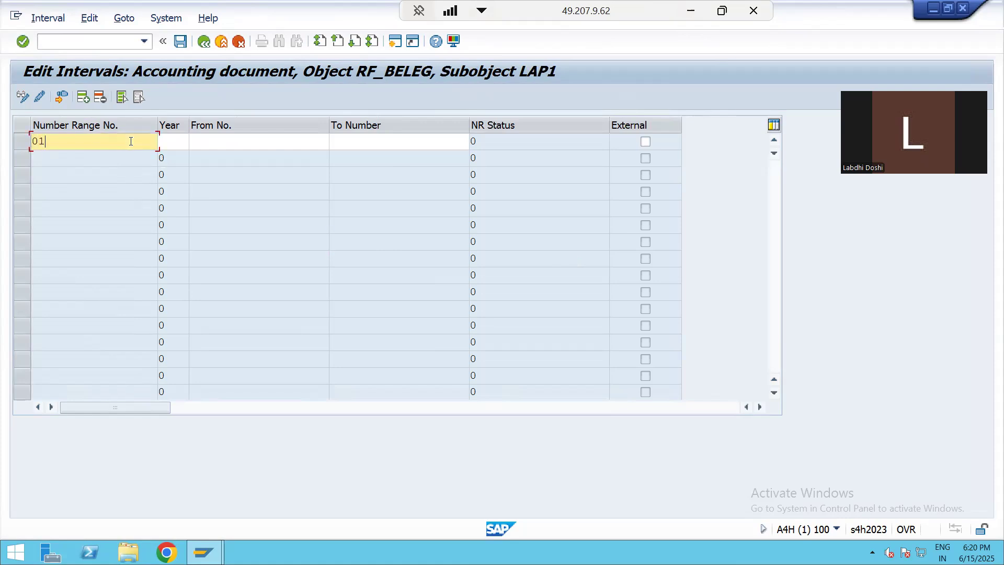
click(170, 141)
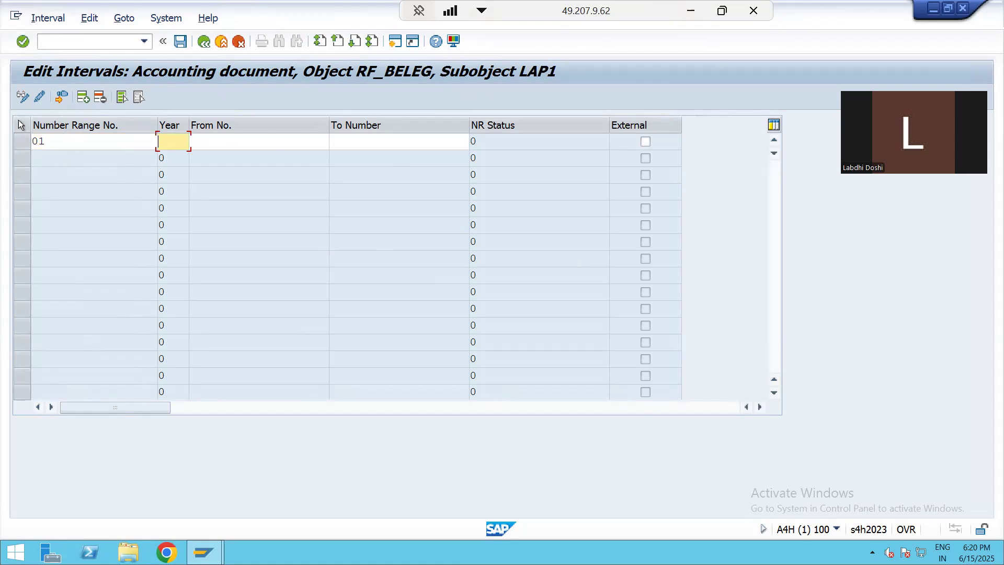
text(2025)
click(210, 144)
text(01)
key(BackSpace)
key(BackSpace)
text(1000000000)
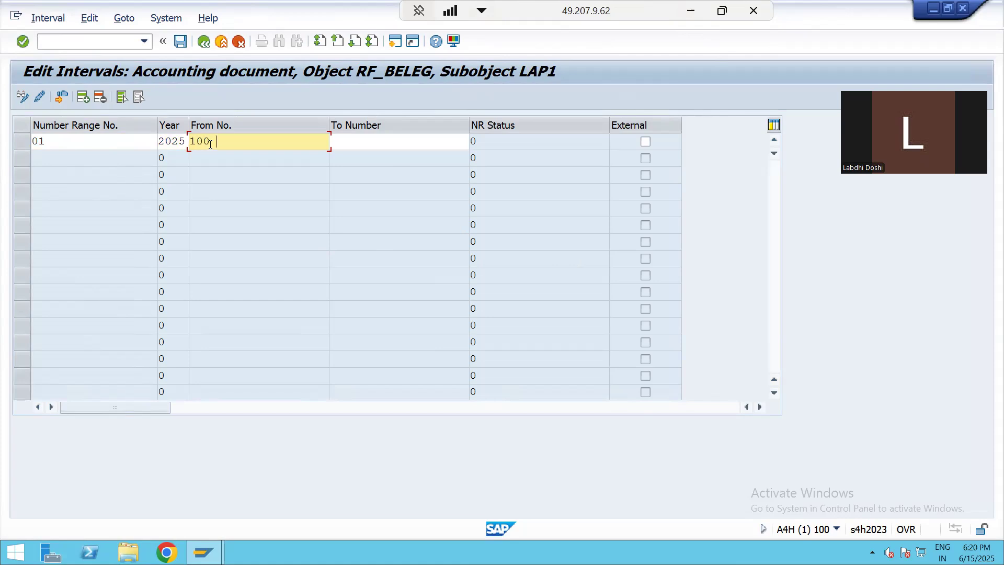
click(351, 142)
text(1999999999)
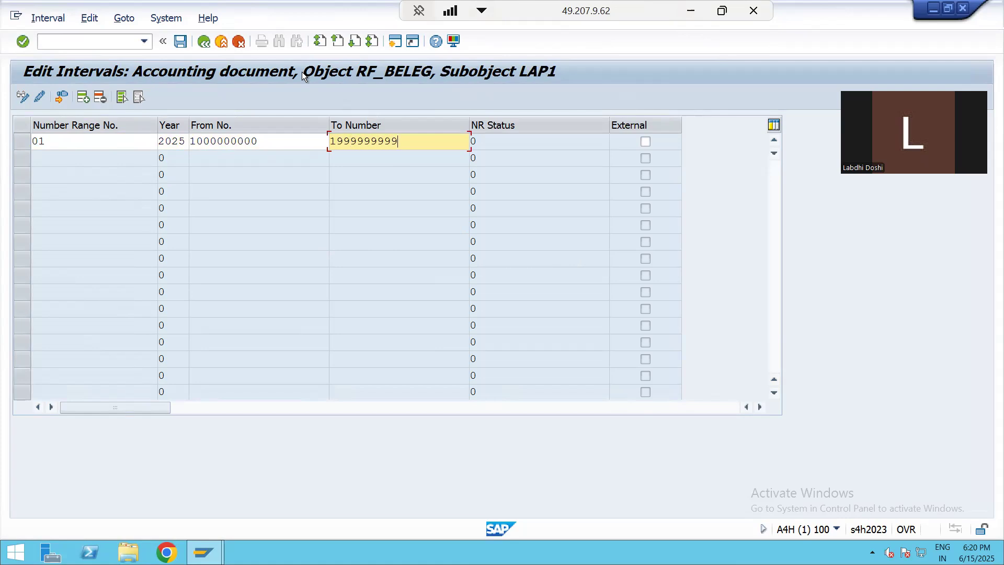
click(183, 42)
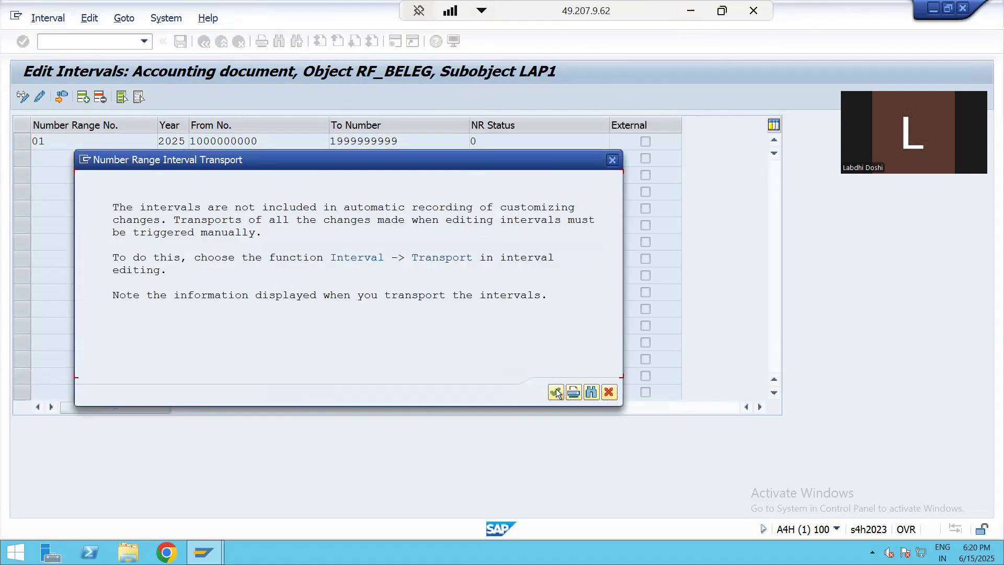
click(557, 393)
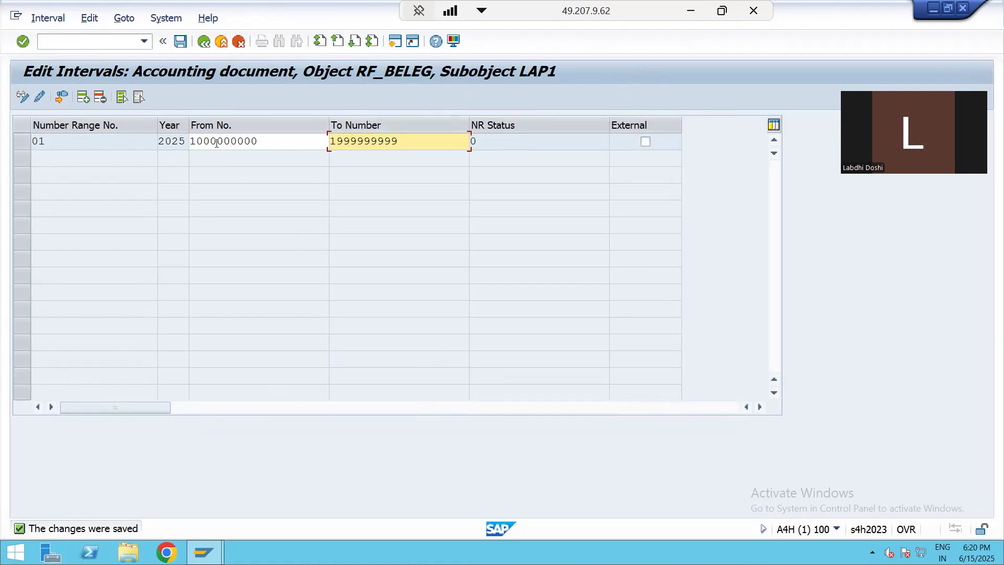
- Switch to the Excel MAP sheet and enter the example entry "cash to capital" in cell C81
click(691, 12)
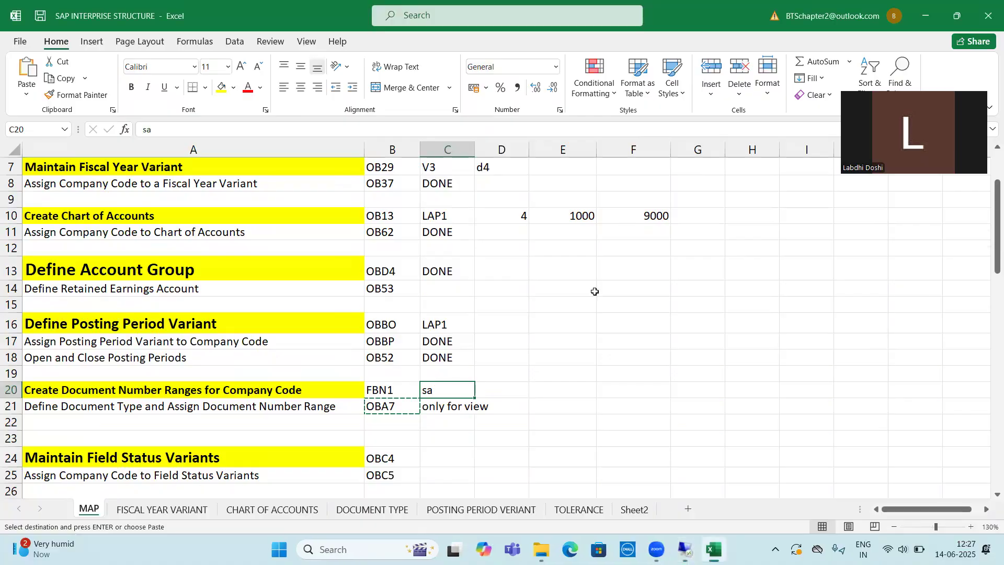
scroll(595, 296, down, 6)
scroll(606, 294, up, 3)
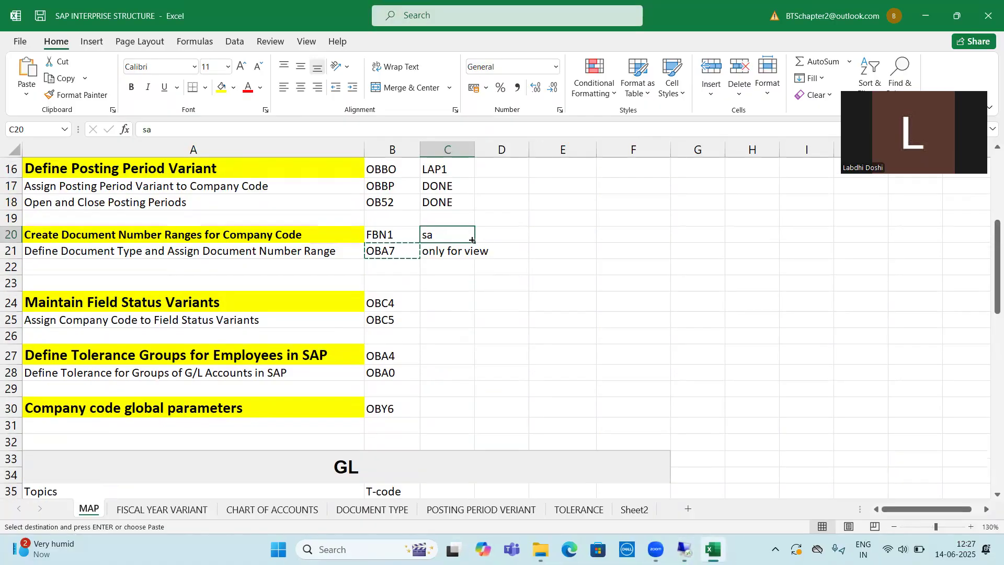
scroll(504, 298, down, 15)
scroll(418, 374, down, 5)
click(462, 248)
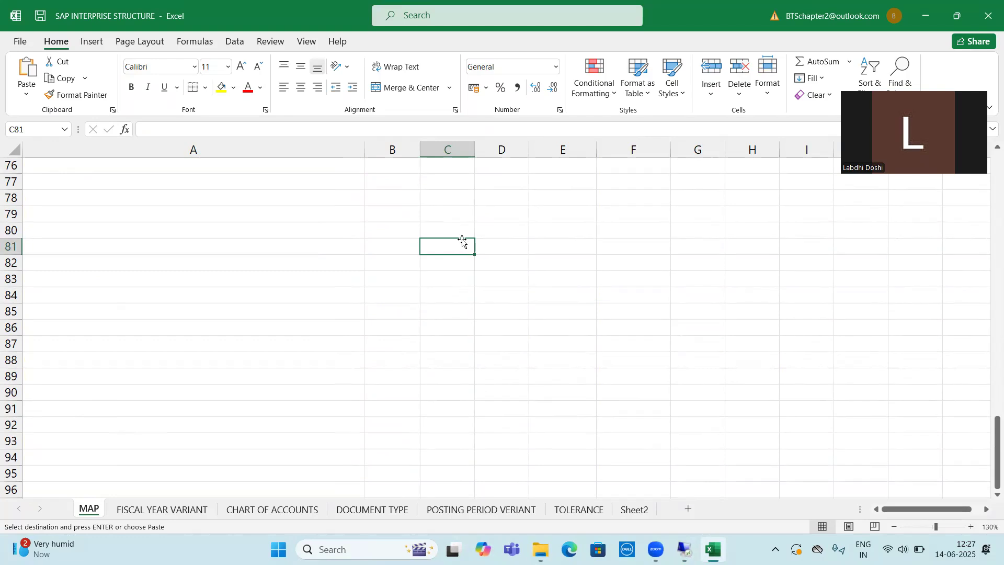
text(cash a)
key(BackSpace)
text(to capital)
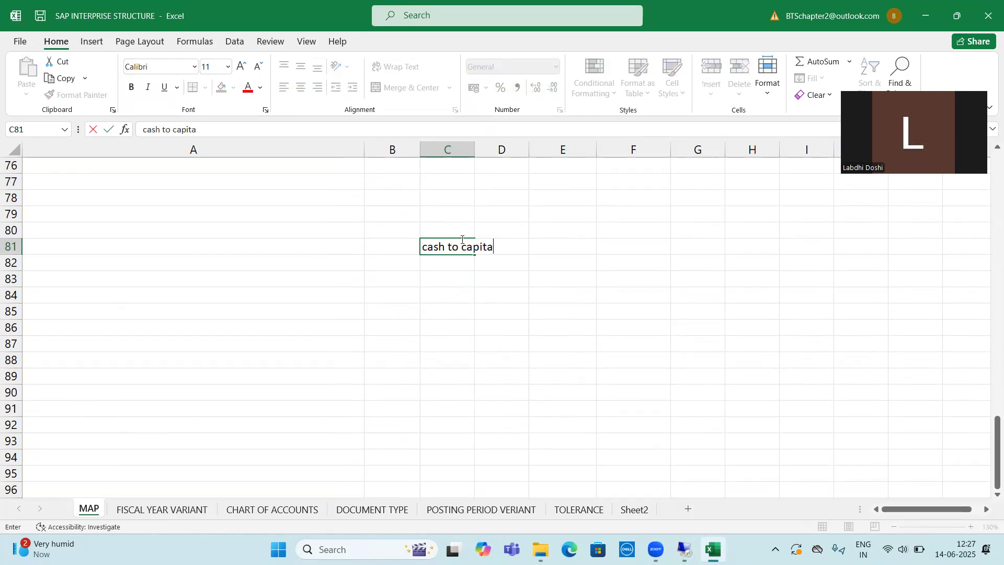
click(452, 267)
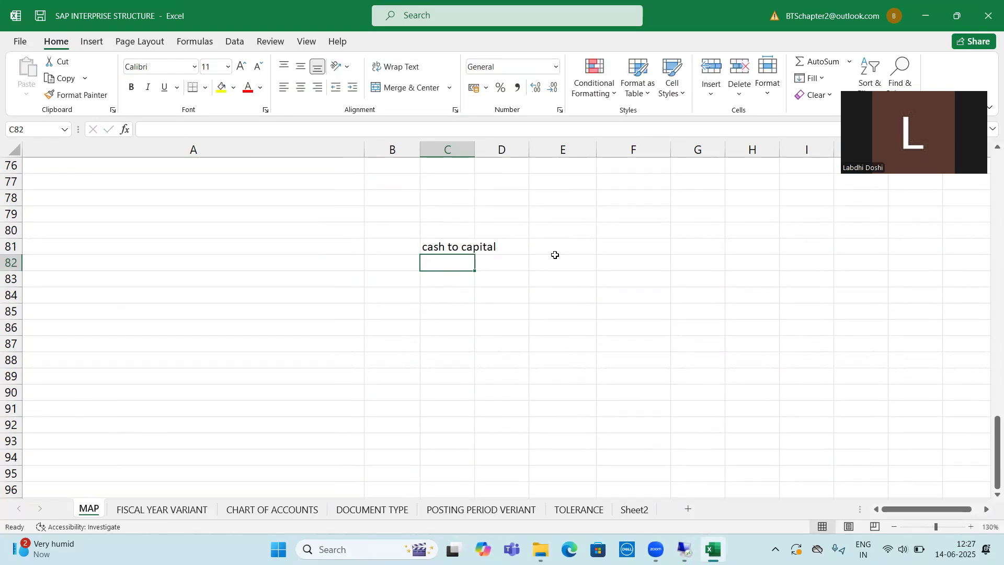
click(565, 248)
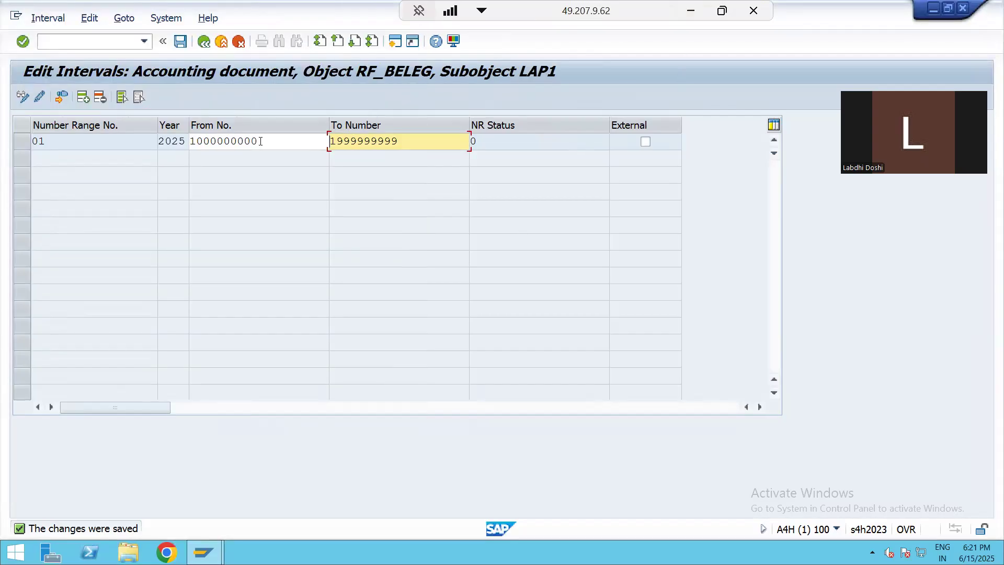
double_click(260, 141)
key(ctrl+c)
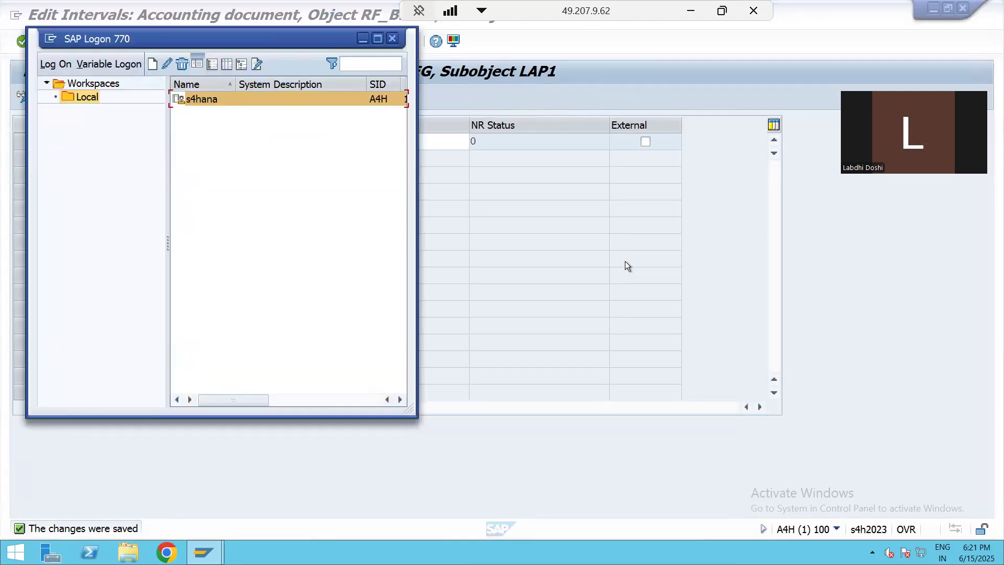
click(691, 11)
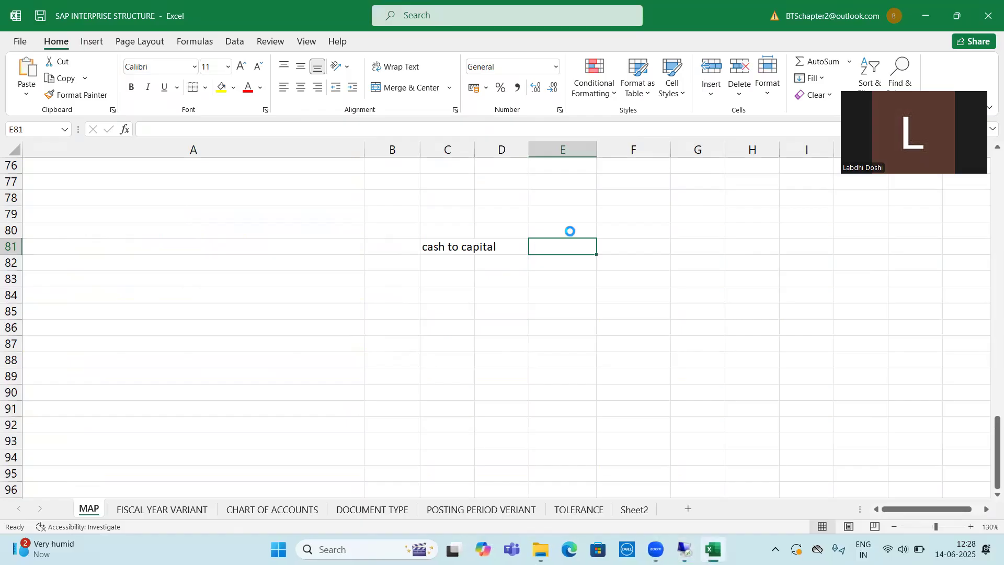
key(ctrl+v)
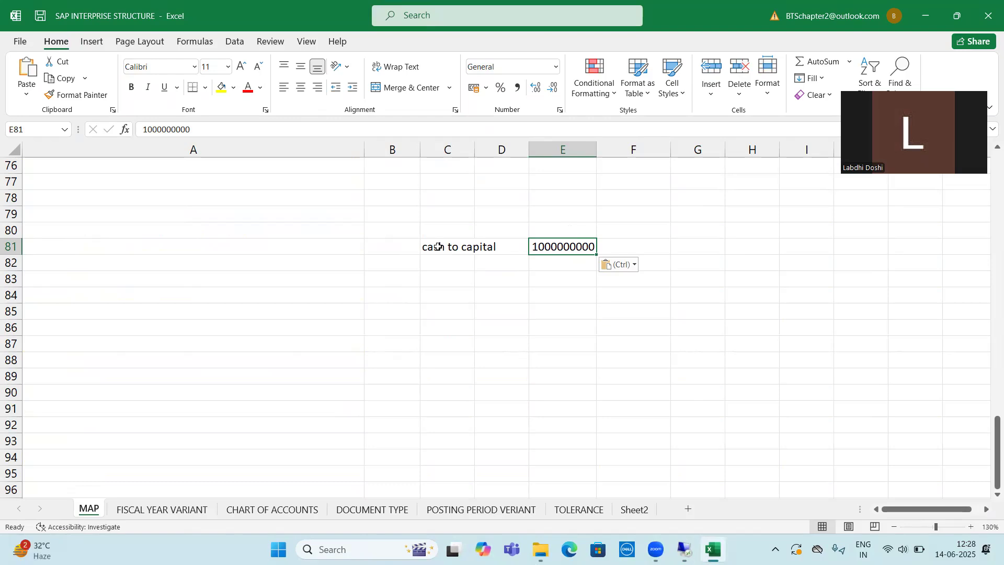
click(449, 262)
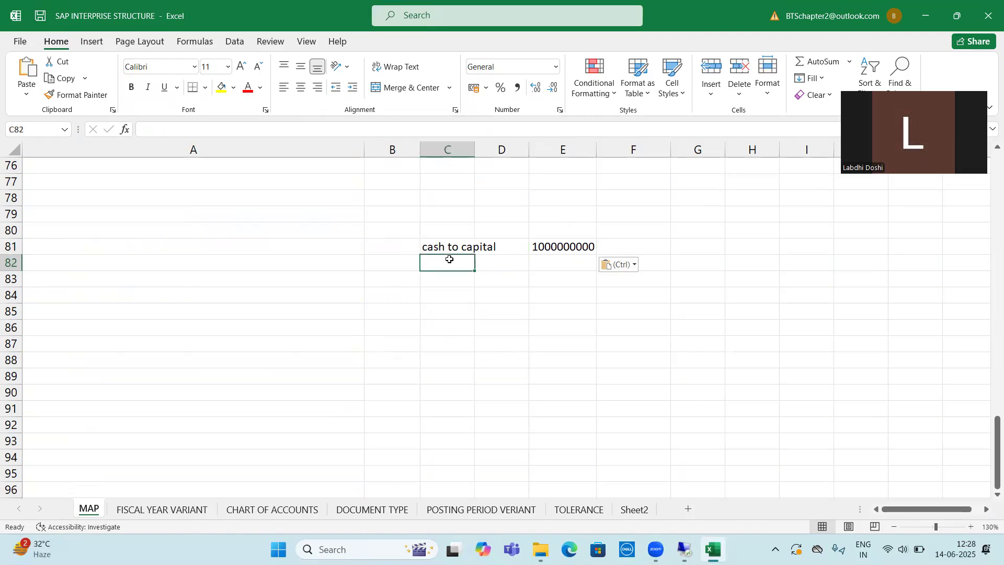
text(fur)
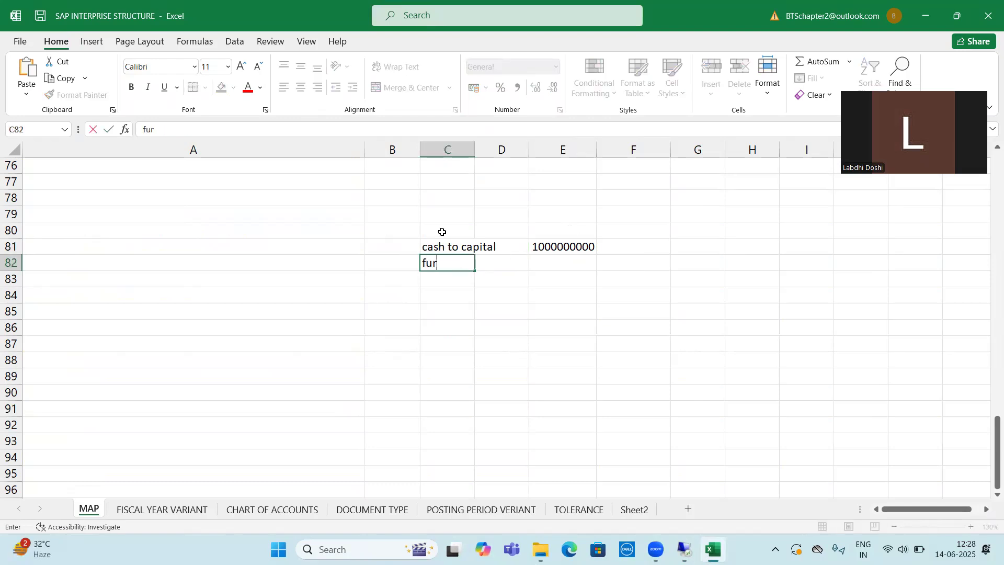
text(niture to cash)
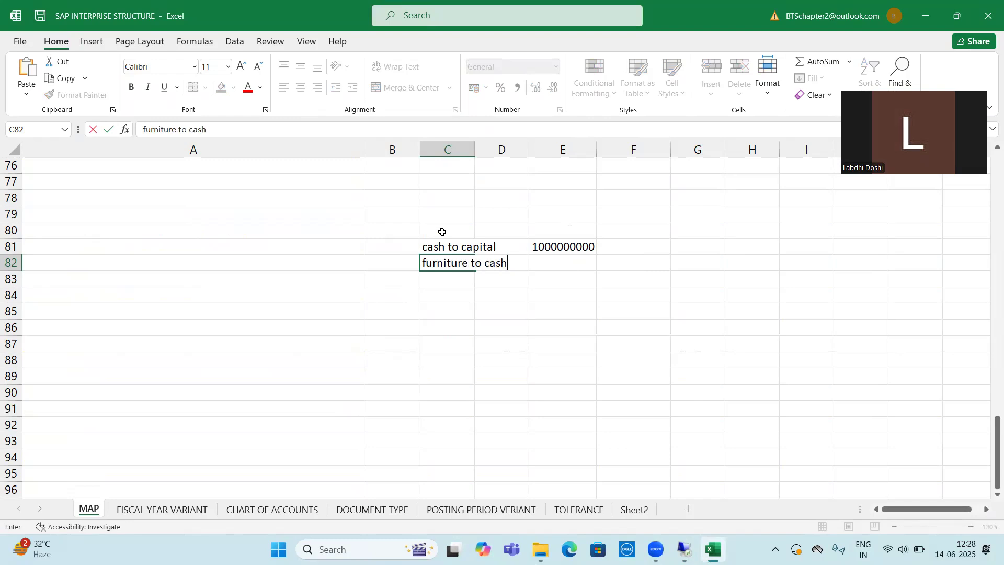
click(561, 247)
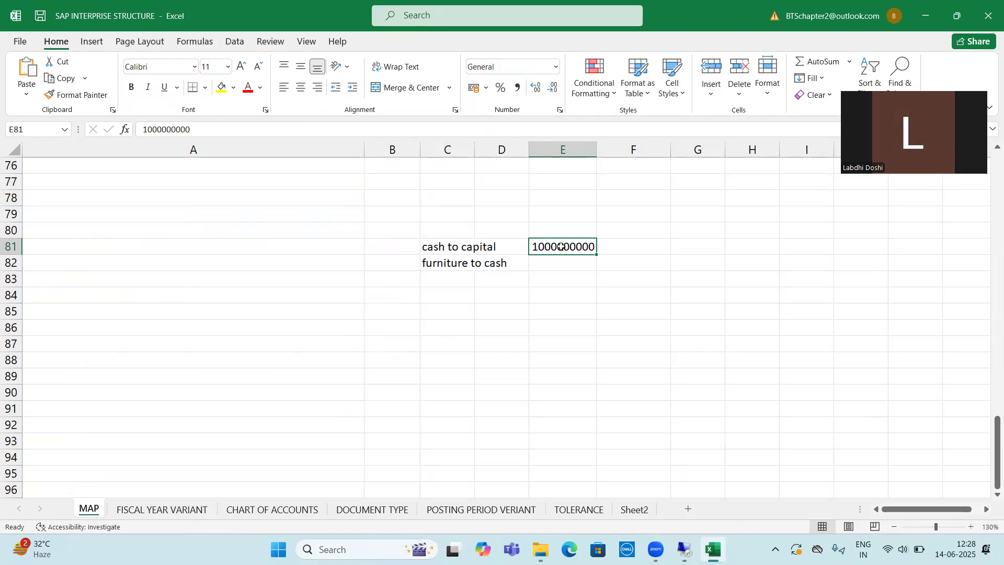
drag(596, 255, 595, 264)
click(592, 263)
double_click(589, 263)
key(BackSpace)
text(1000000001)
key(Return)
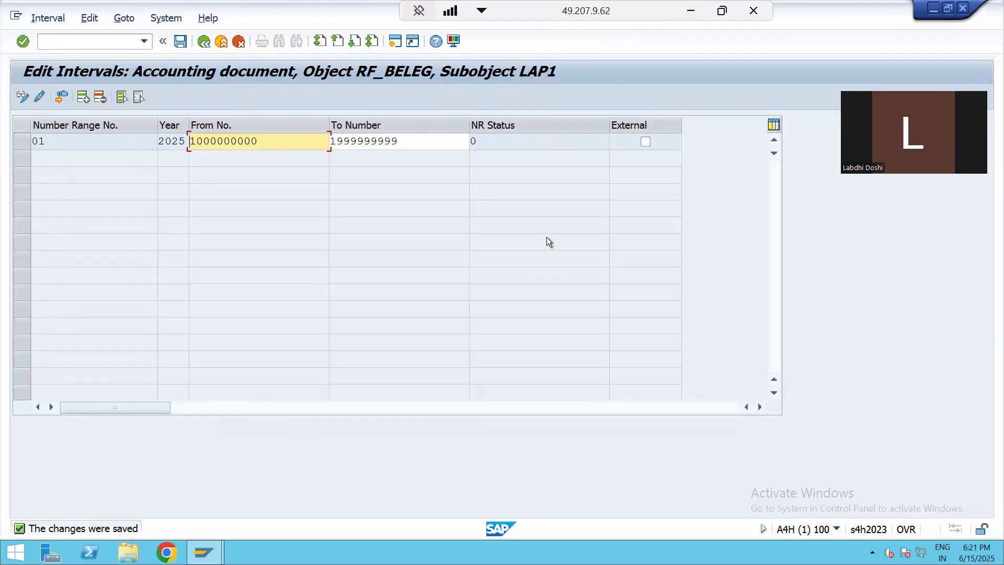
- Check interval 01 in SAP against the example document numbers in cells E81 and E82 of the Excel sheet
key(alt+Tab)
key(alt+Tab)
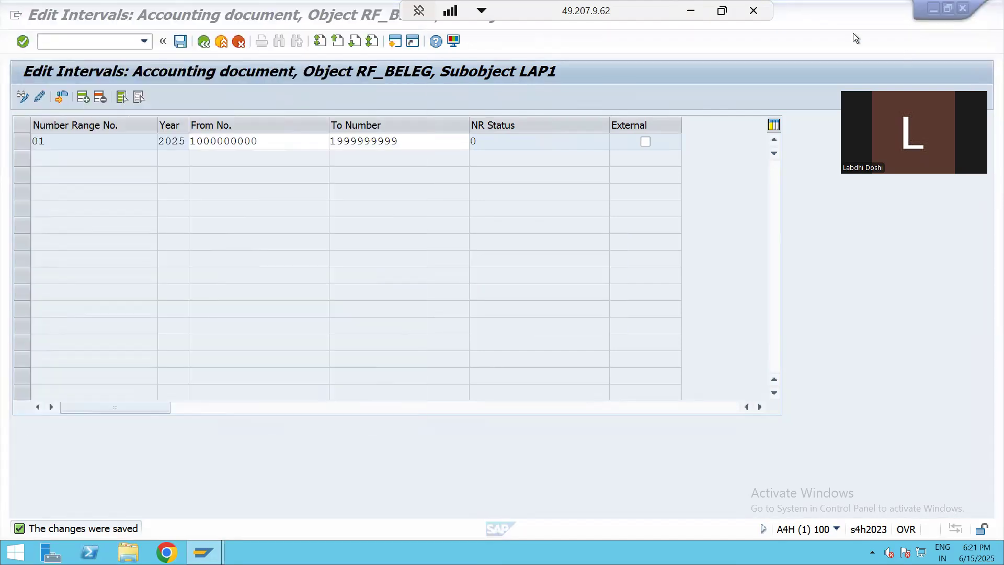
click(692, 12)
click(565, 248)
click(565, 263)
click(565, 247)
click(564, 262)
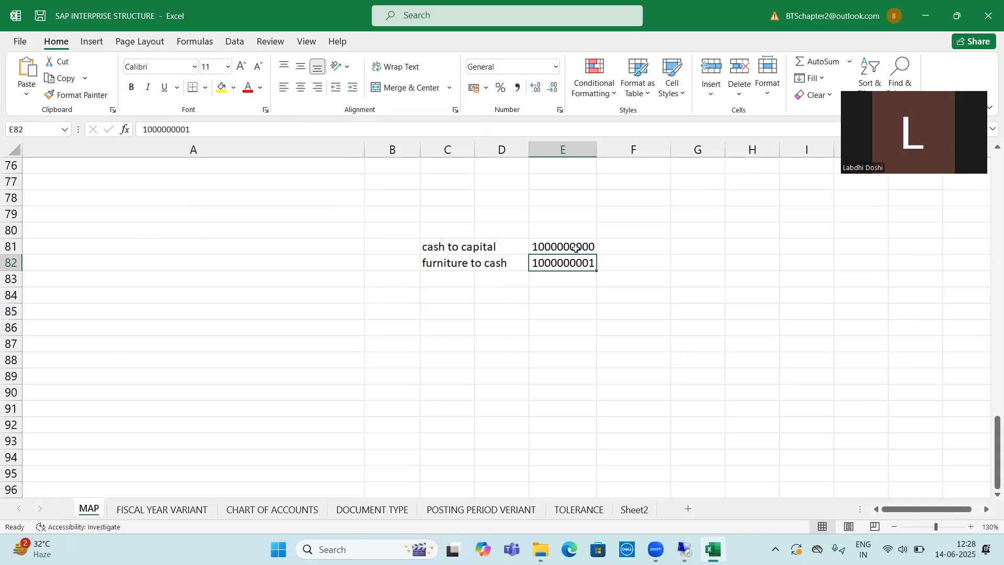
click(578, 247)
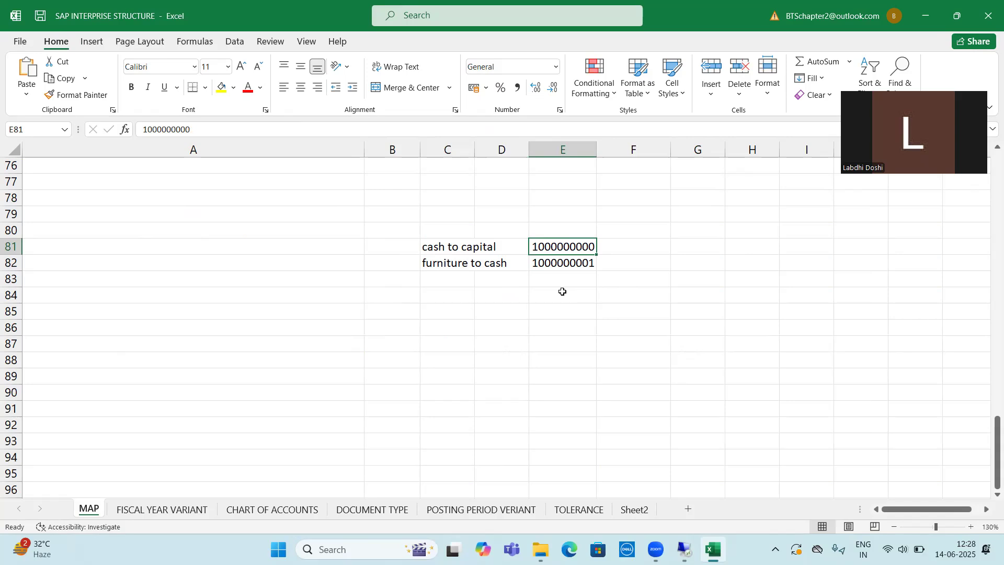
click(457, 279)
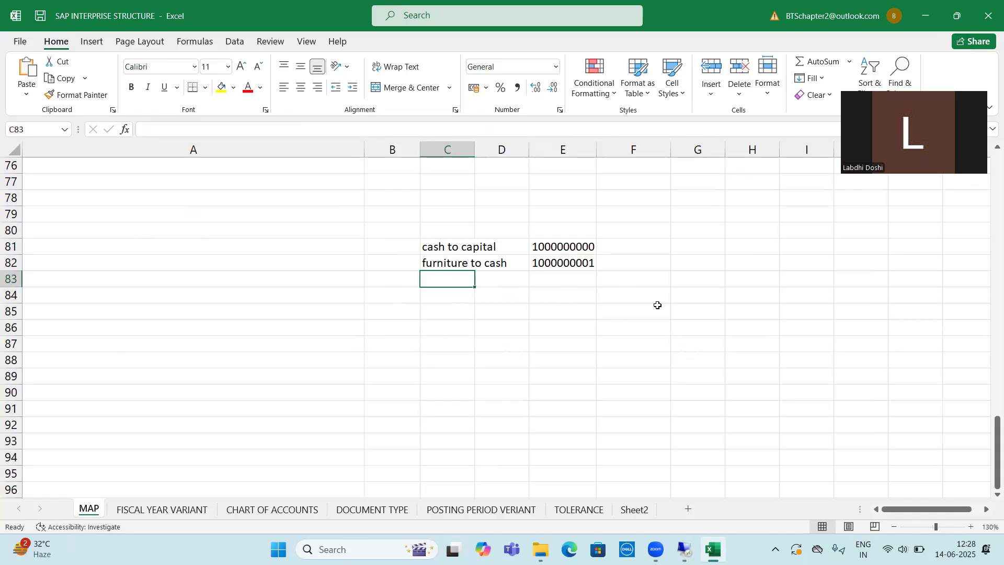
click(583, 280)
click(583, 296)
click(585, 280)
click(586, 351)
click(588, 361)
click(607, 367)
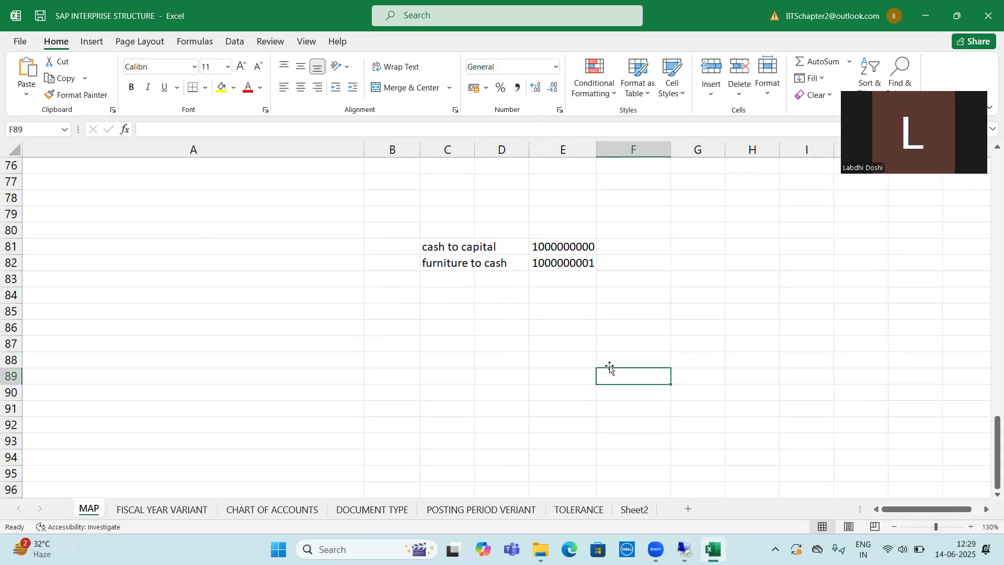
- Glance at the LAP1 interval in SAP, return to Excel and review the document types listed in G71:G75
key(alt+Tab)
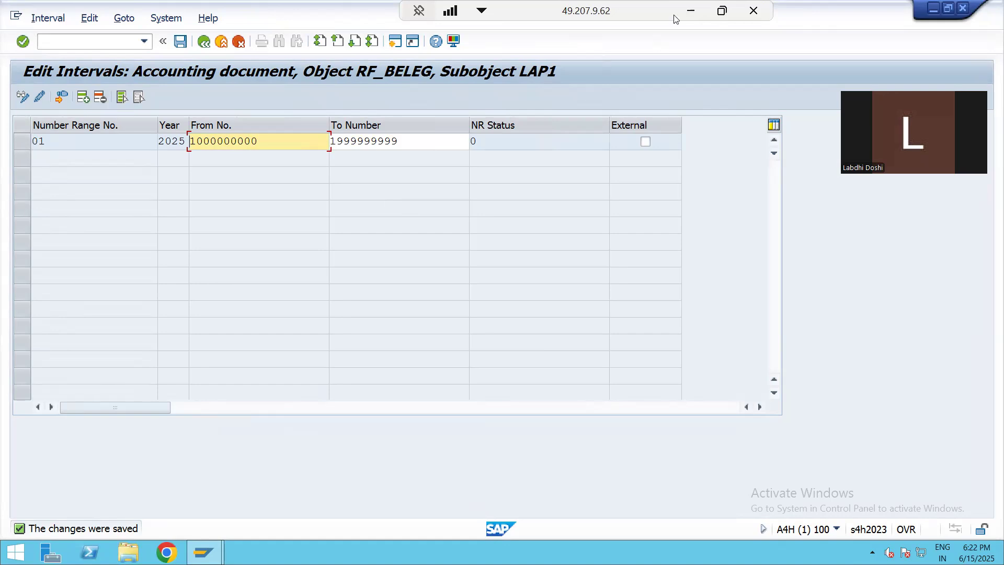
click(690, 11)
scroll(589, 268, up, 4)
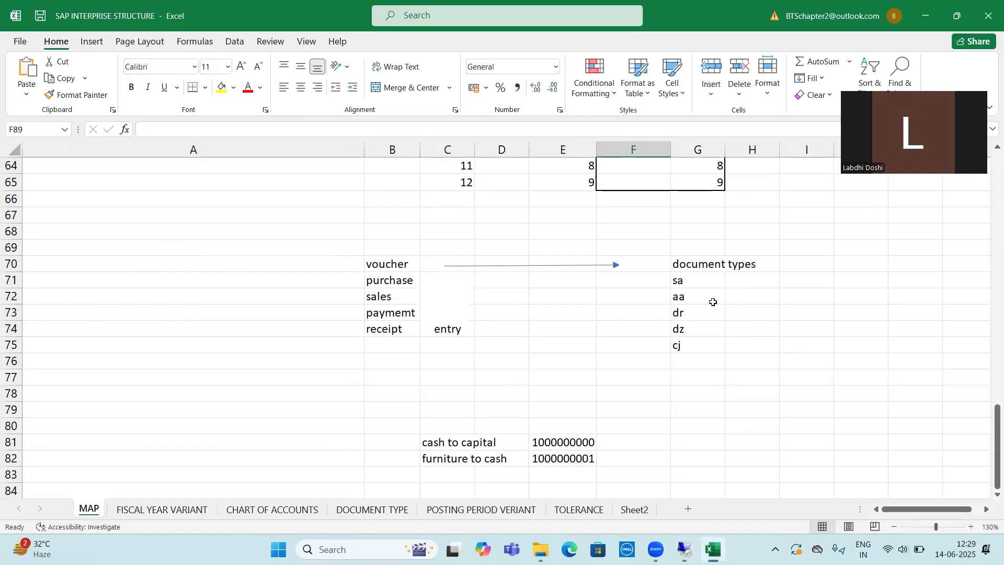
drag(713, 302, 774, 296)
drag(695, 316, 780, 343)
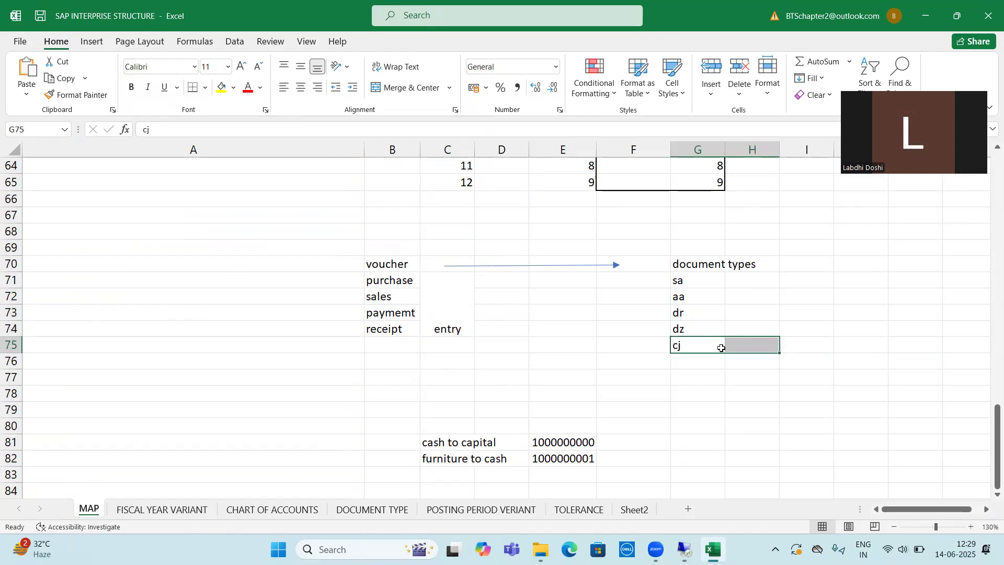
- Switch to SAP and go over interval 01 and the functions for inserting and saving an interval for LAP1
key(alt+Tab)
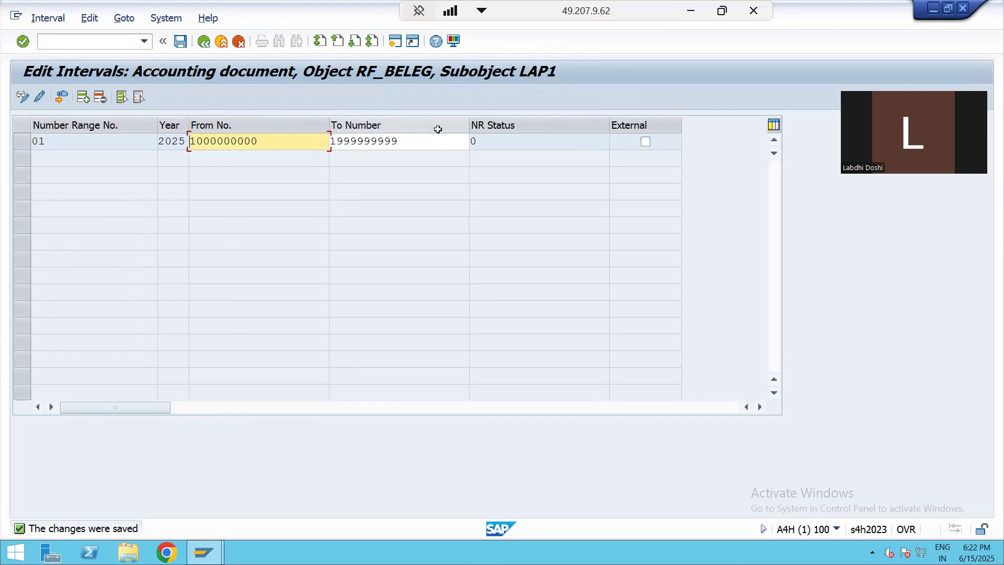
click(22, 142)
click(82, 97)
click(181, 43)
click(204, 43)
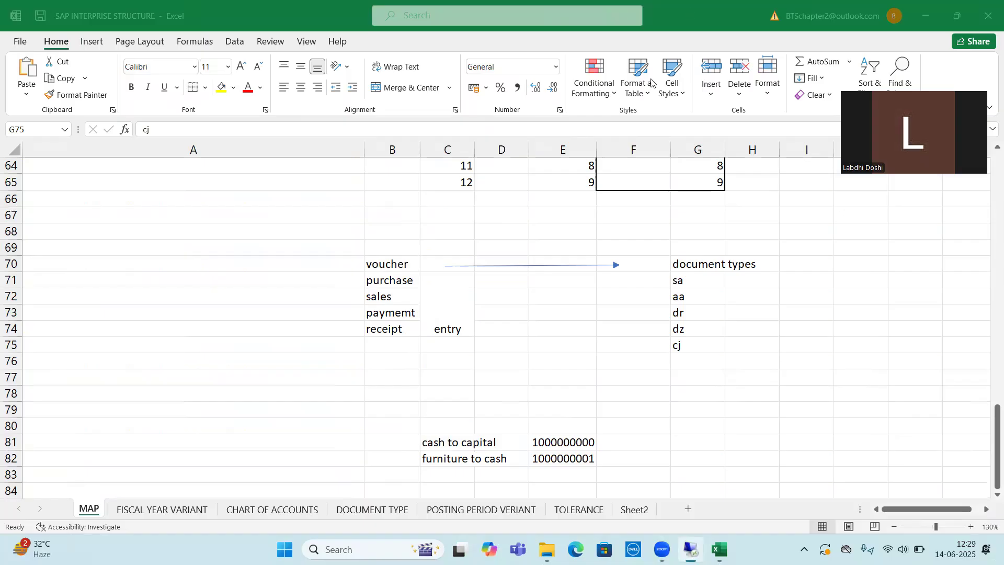
- Return to the Excel MAP sheet and review the FBN1 and OBA7 rows 20 and 21 with their notes
click(691, 11)
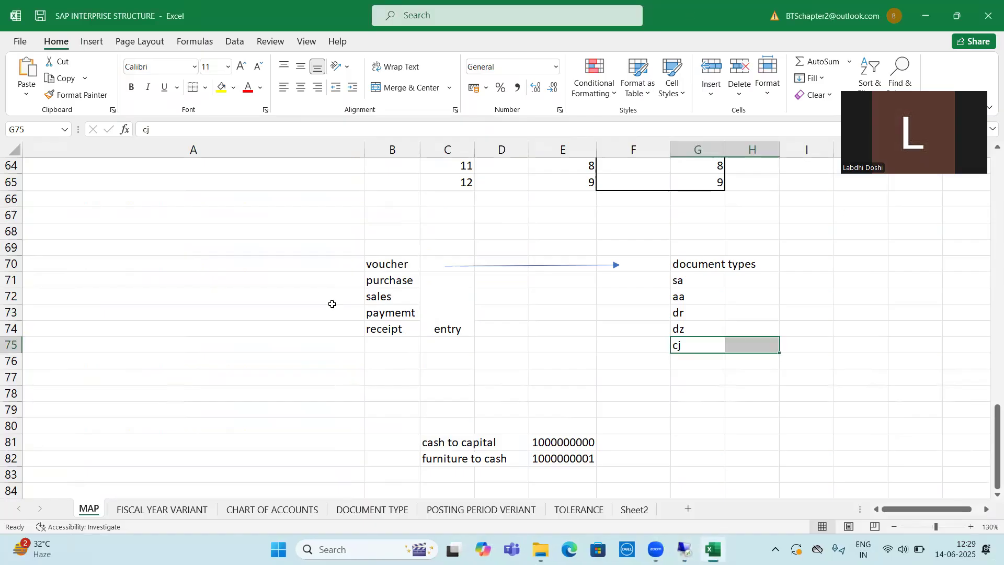
scroll(332, 304, up, 12)
scroll(124, 275, up, 2)
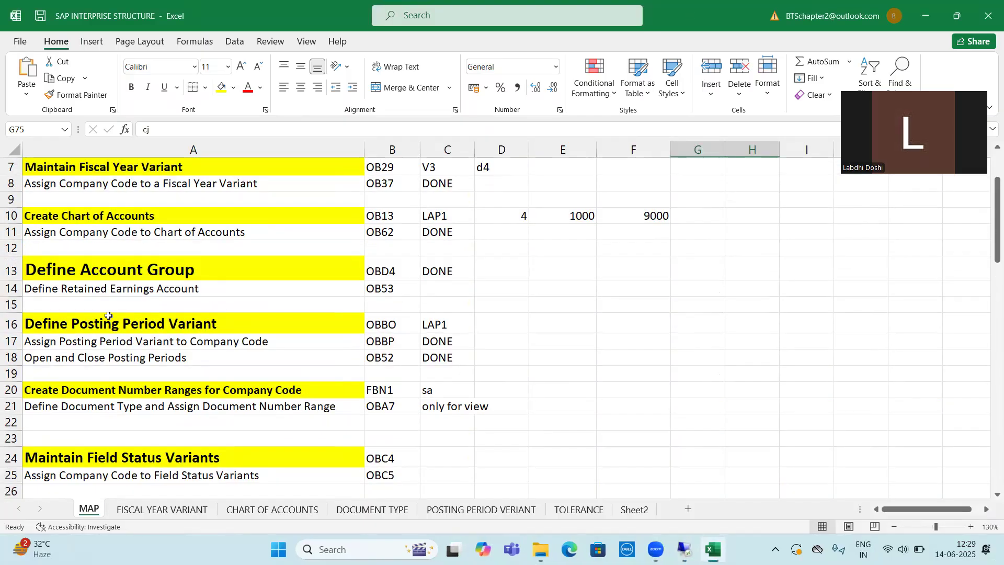
drag(157, 390, 490, 416)
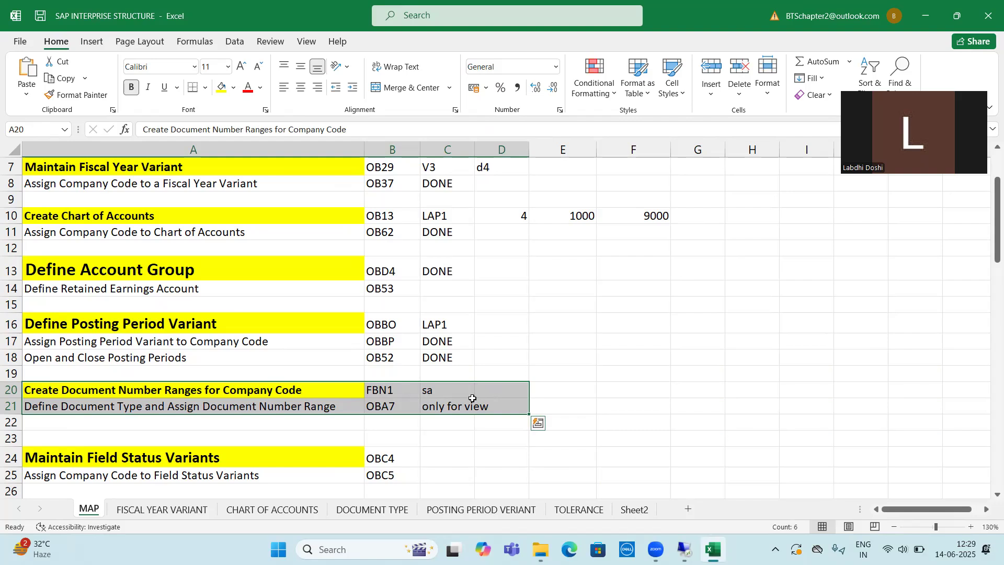
click(428, 390)
click(488, 392)
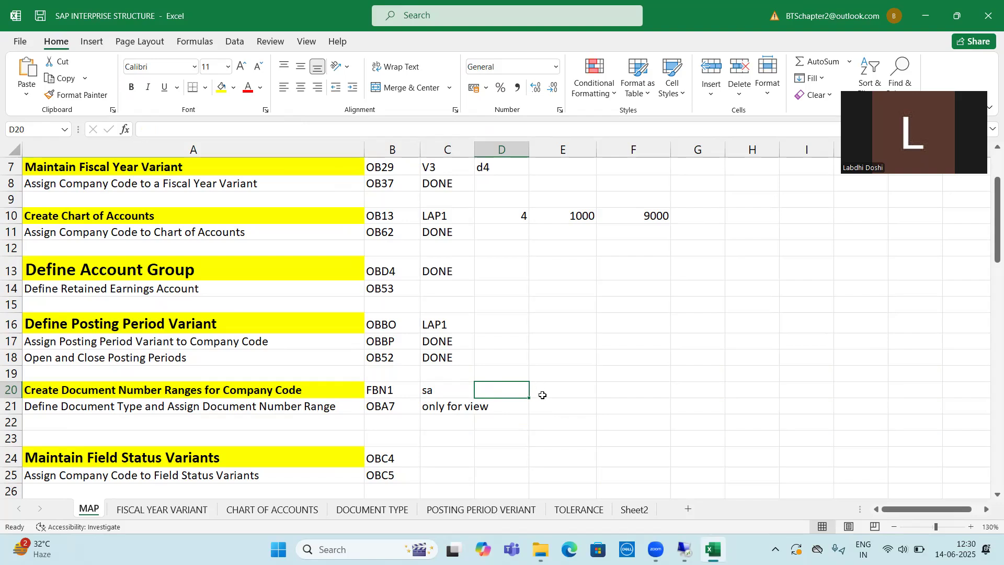
drag(314, 390, 452, 410)
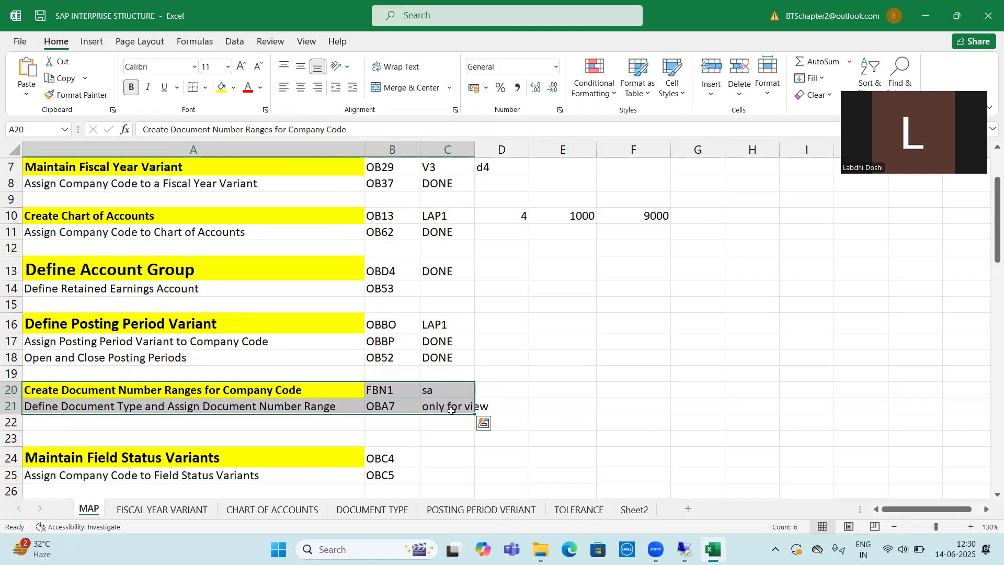
- Switch to SAP, find document type DR under Define Document Types and examine its number range and other properties
key(alt+Tab)
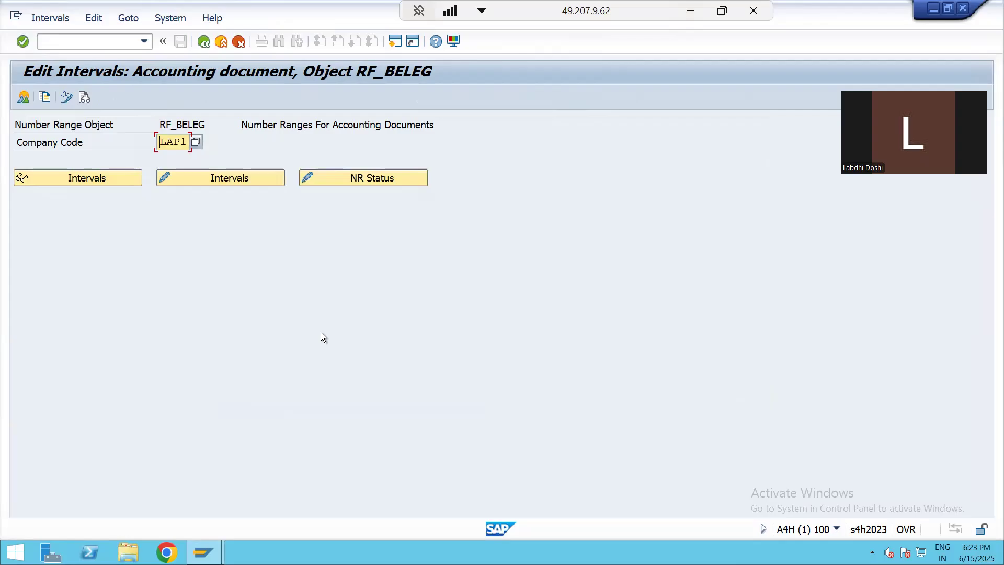
click(204, 42)
click(98, 299)
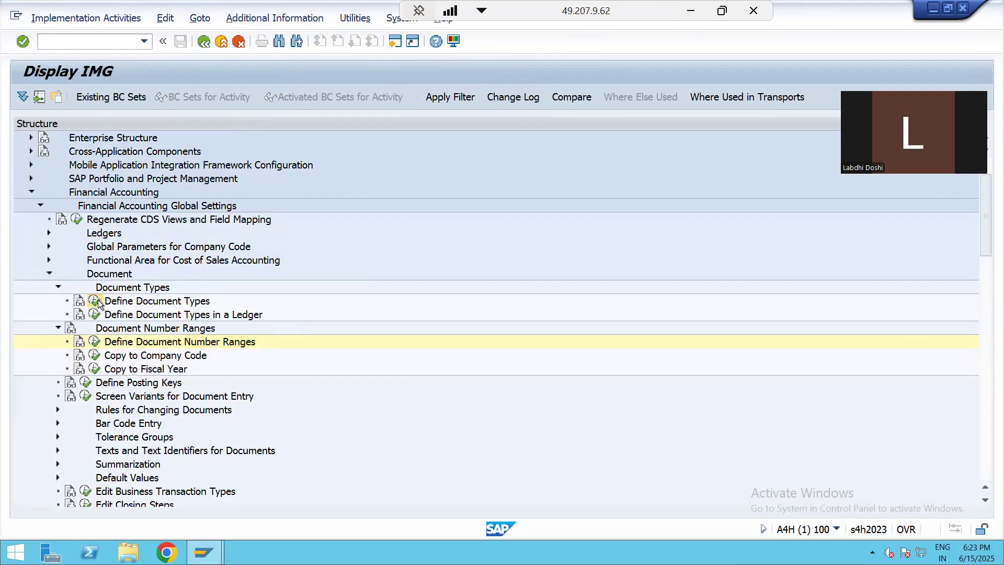
click(207, 497)
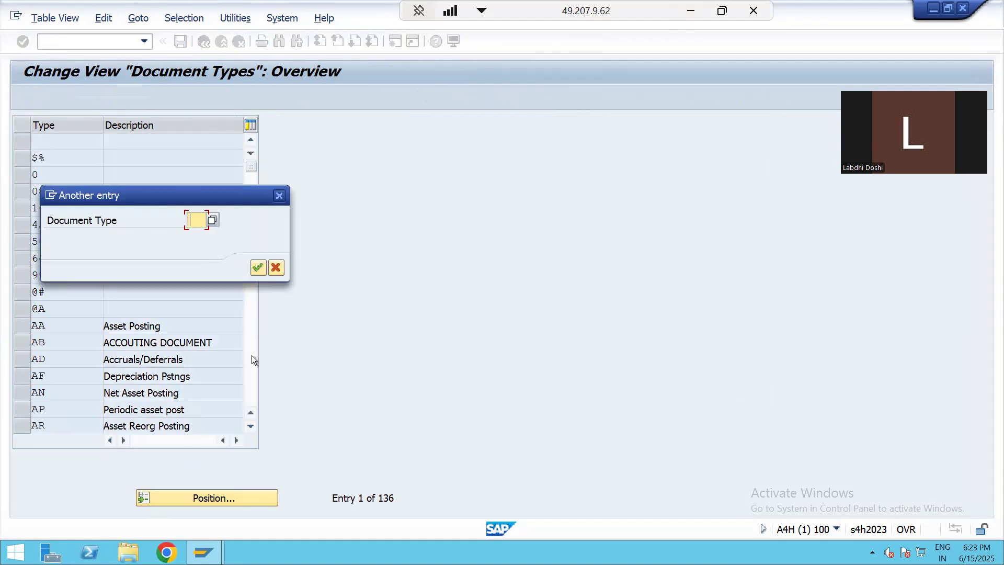
text(DR)
key(Return)
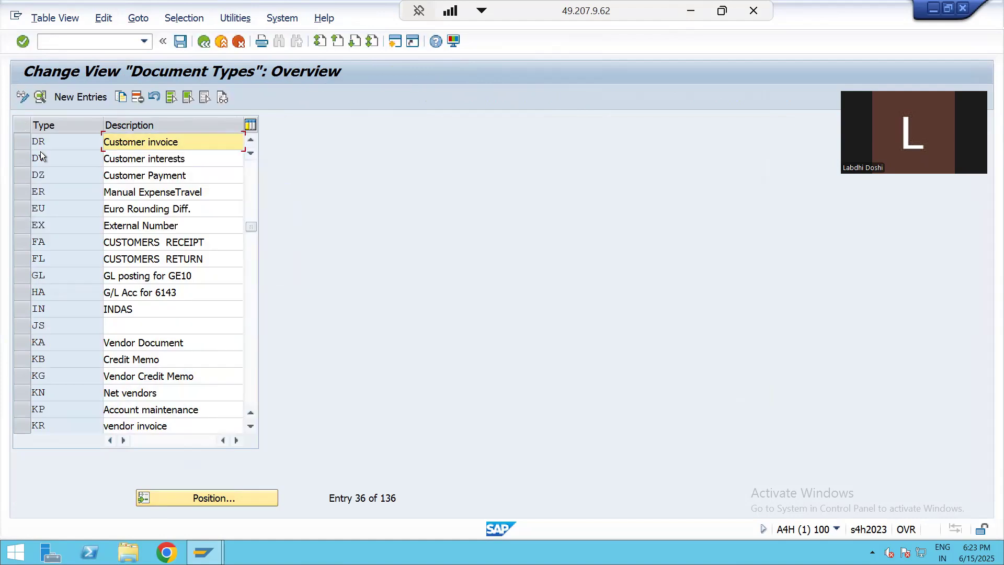
click(87, 145)
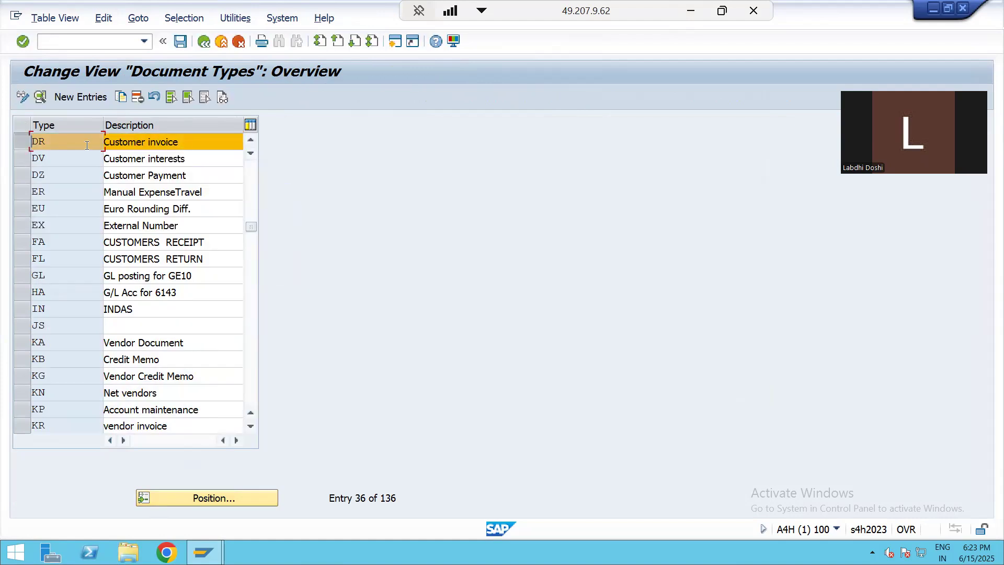
click(40, 97)
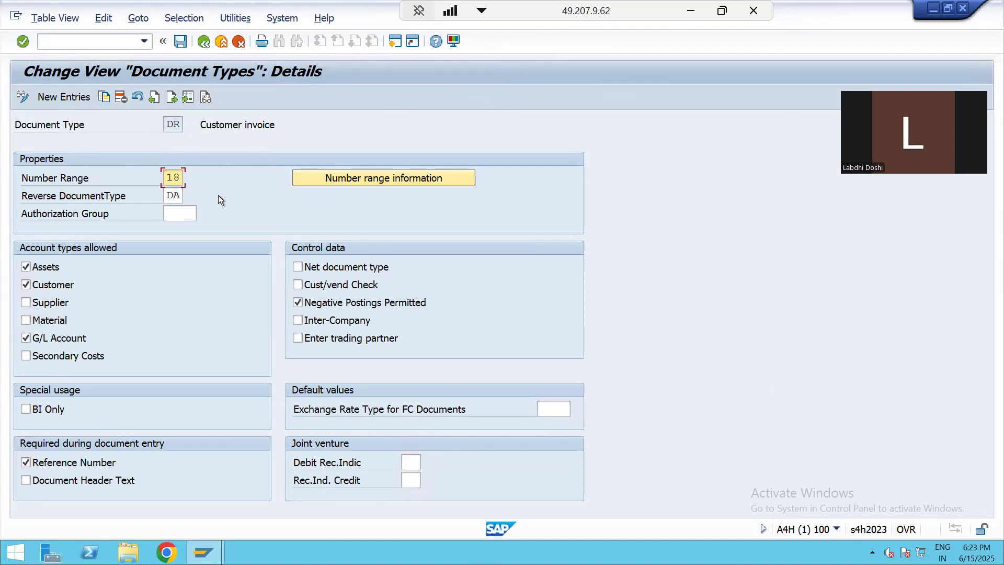
click(204, 42)
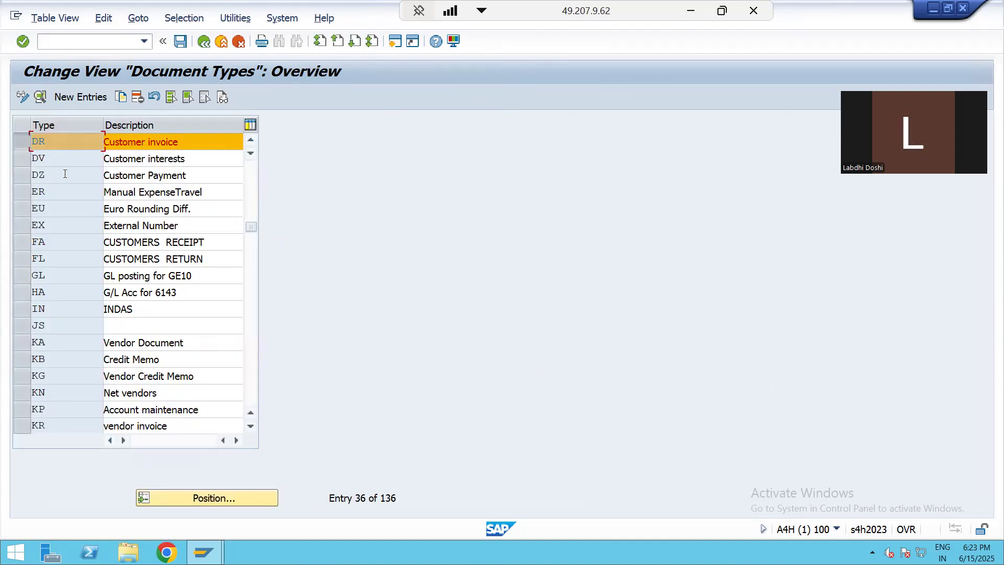
- Find document type DZ, examine its number range details, and return to the IMG structure
click(180, 501)
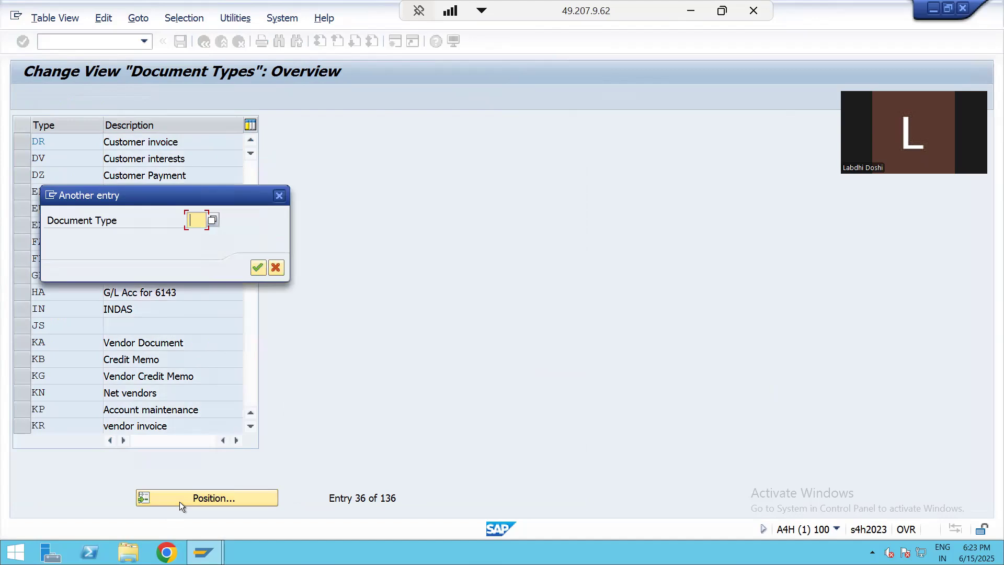
text(d)
key(BackSpace)
text(dz)
click(258, 268)
click(24, 135)
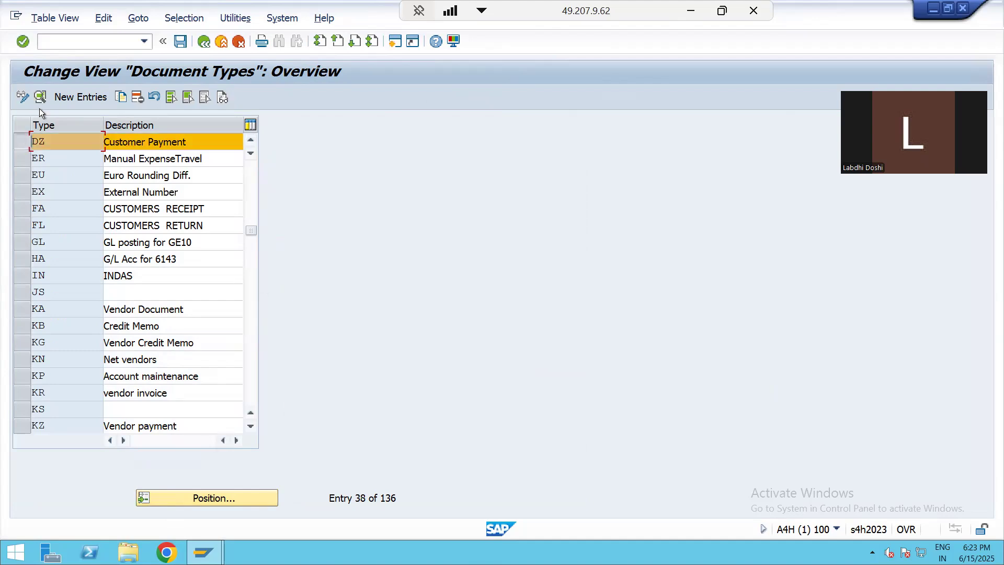
click(40, 96)
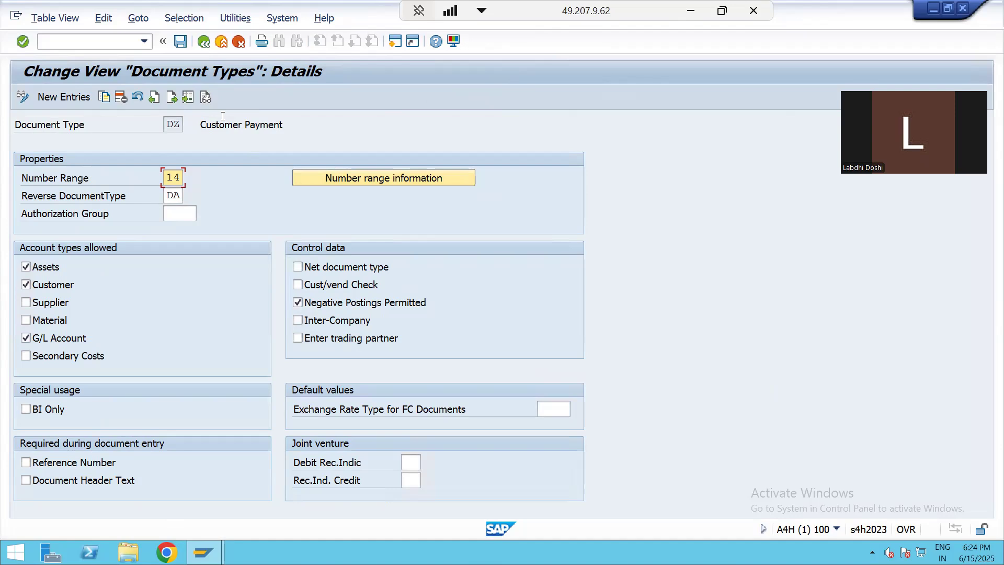
click(204, 41)
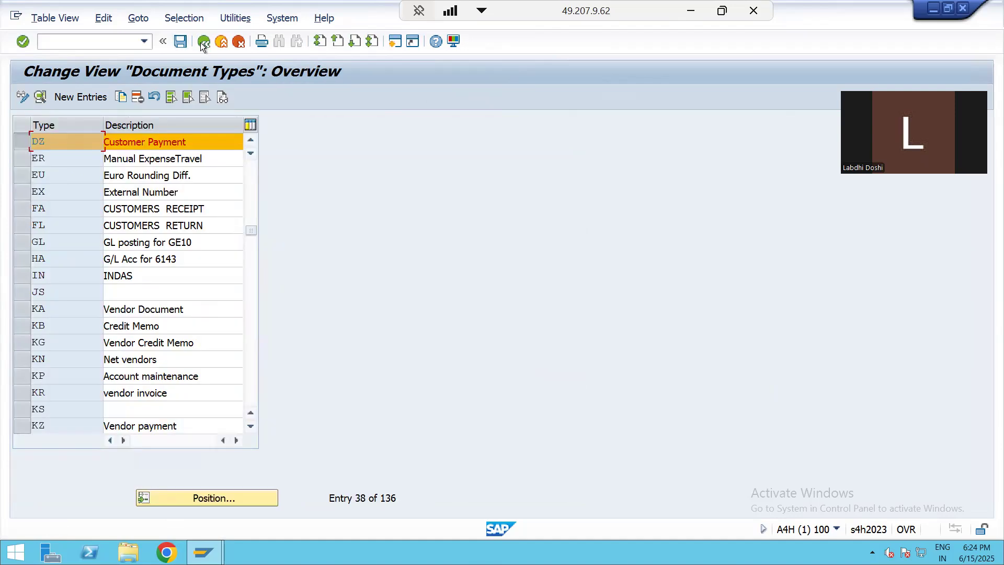
click(23, 143)
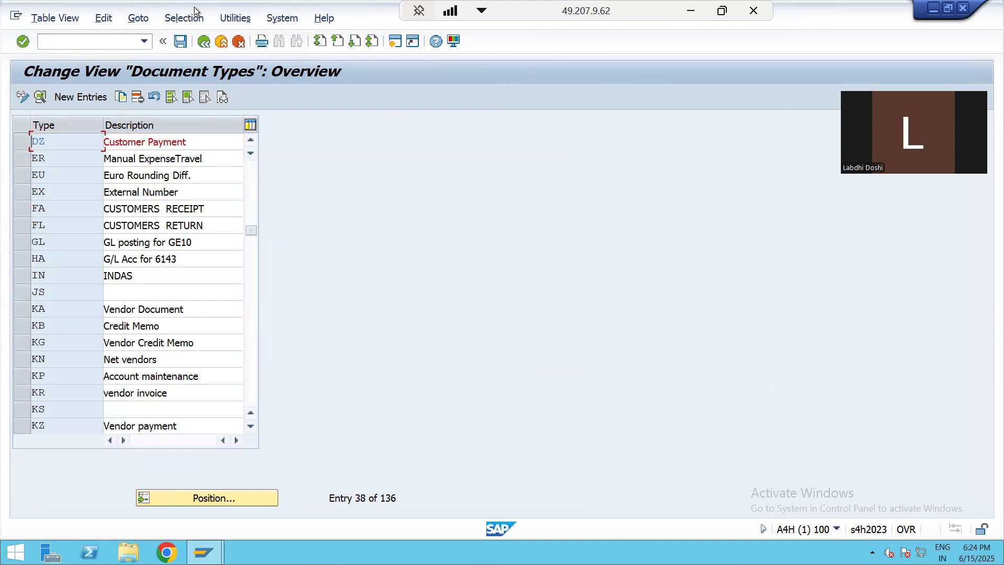
click(203, 41)
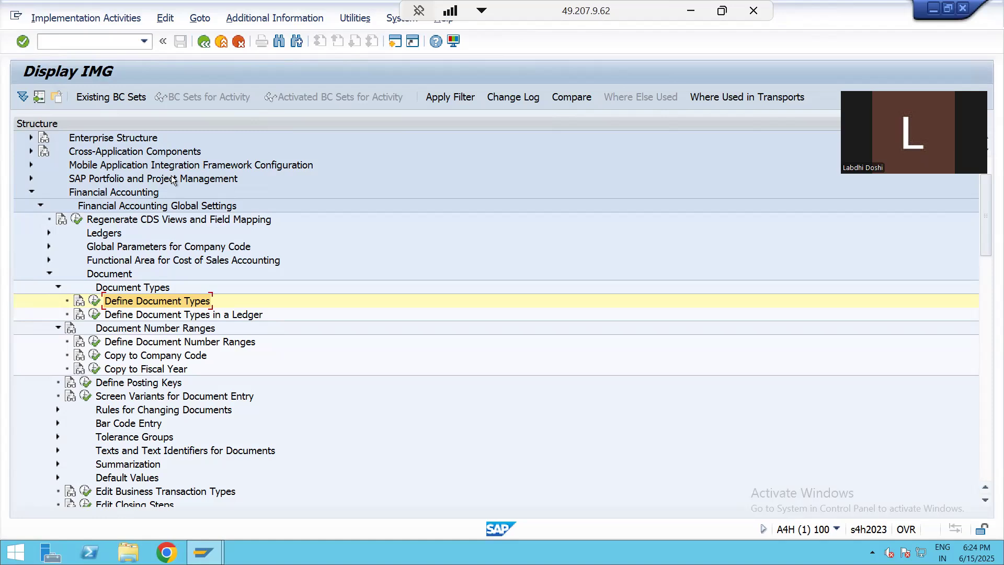
- Open the document number range intervals of company code 0001 in change mode from Define Document Number Ranges
click(95, 341)
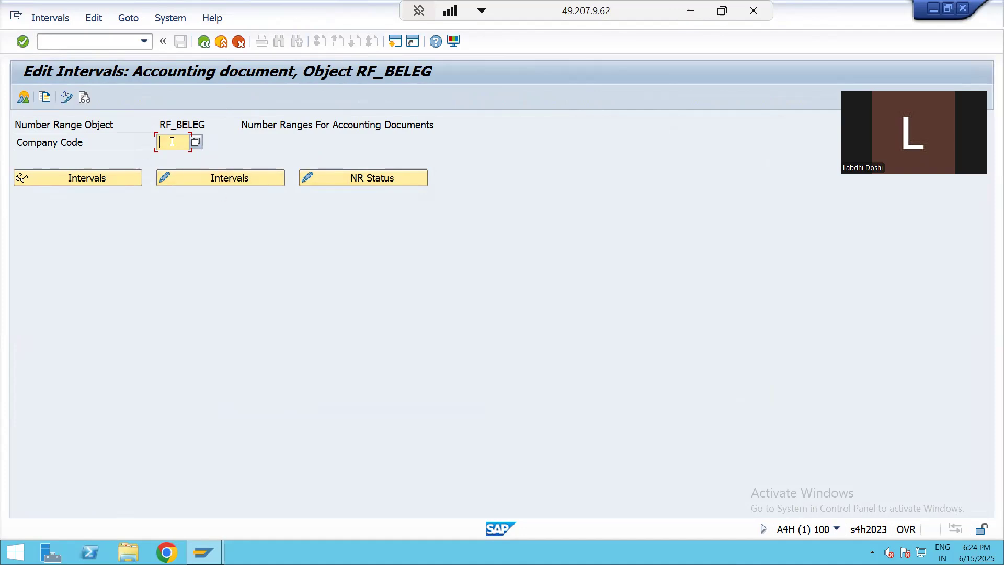
text(00101)
click(207, 180)
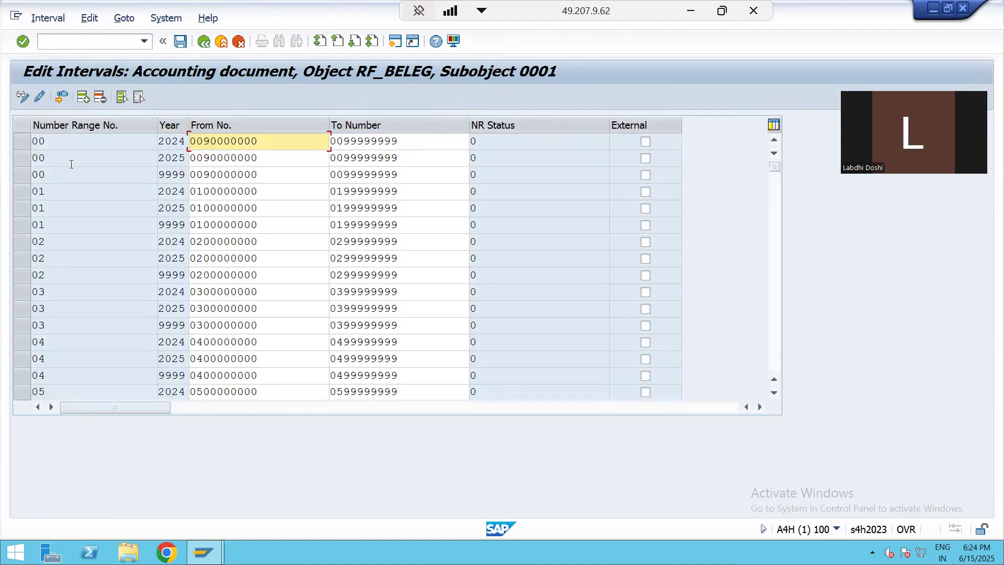
- Mark the year 2025 intervals of number ranges 00, 01, 02, 03 and 04 to compare them
click(19, 197)
click(17, 208)
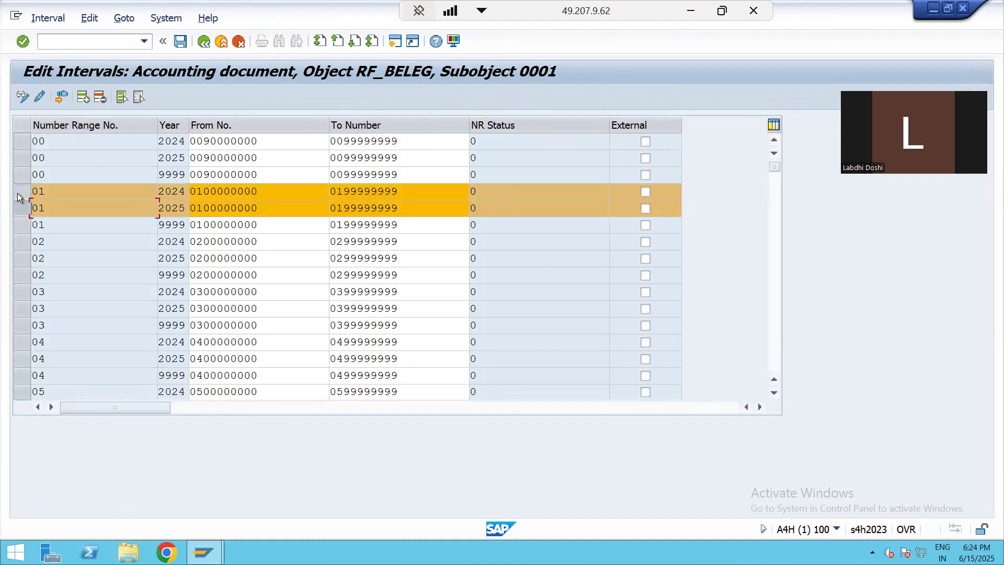
click(17, 193)
click(22, 226)
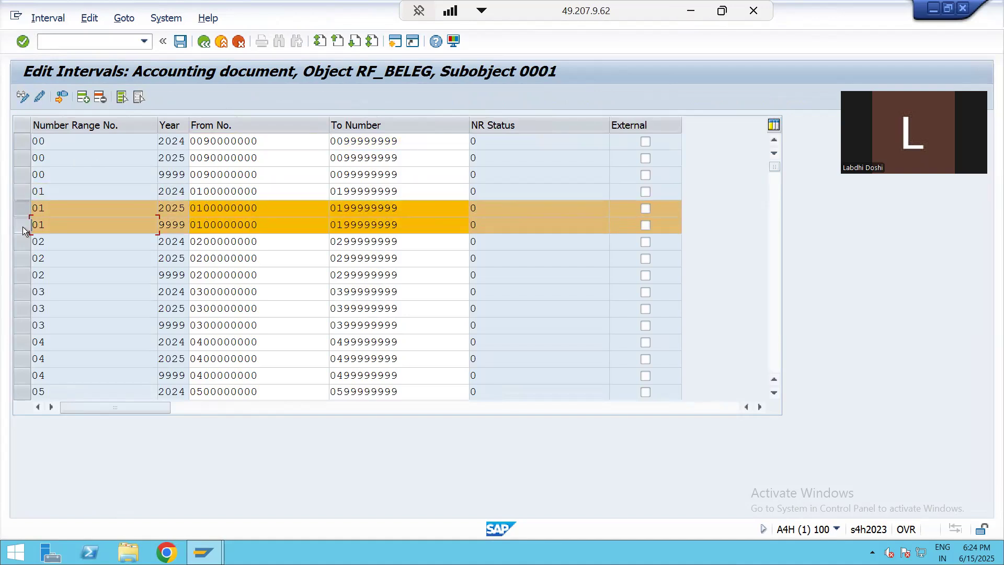
click(21, 222)
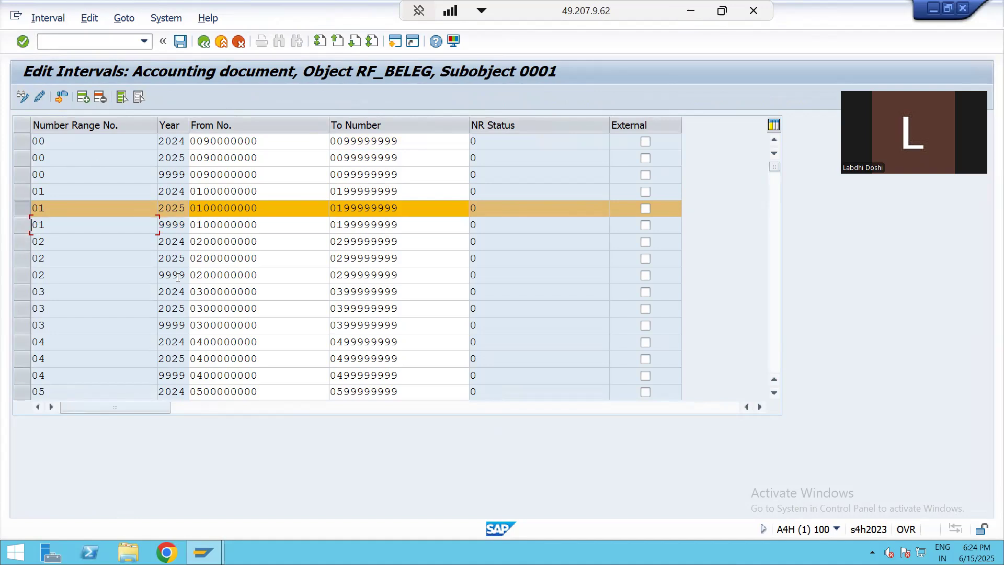
click(23, 260)
click(22, 141)
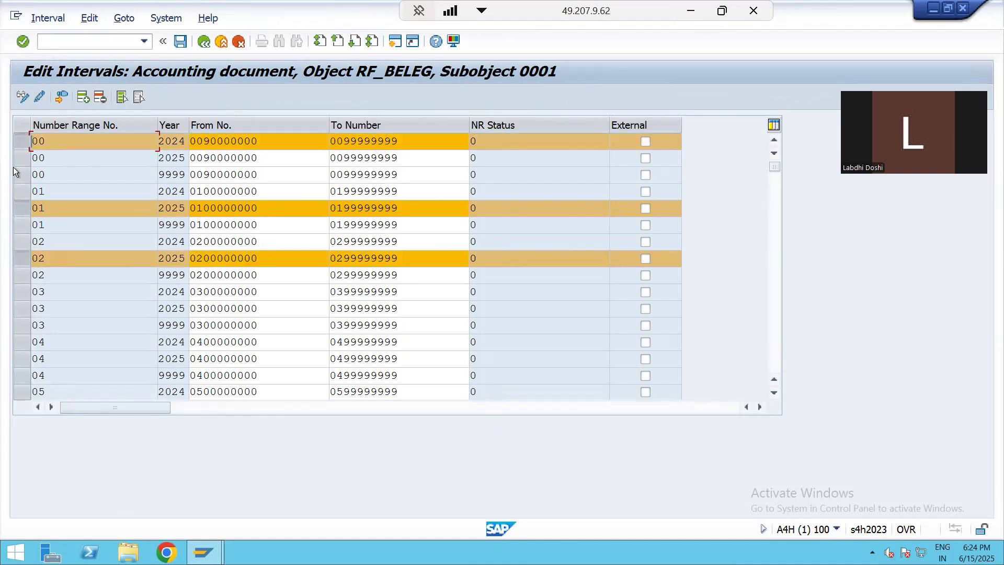
click(16, 144)
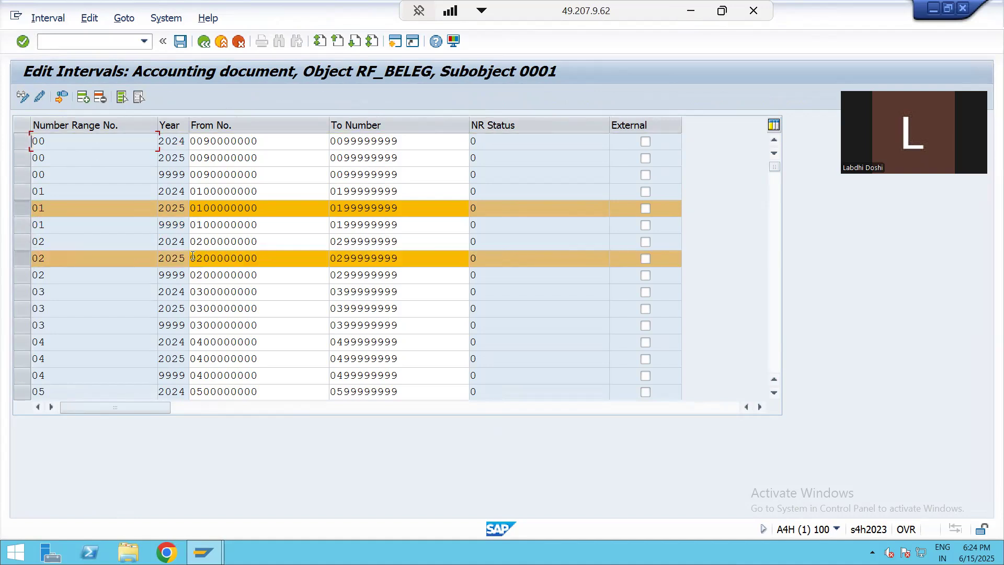
click(22, 157)
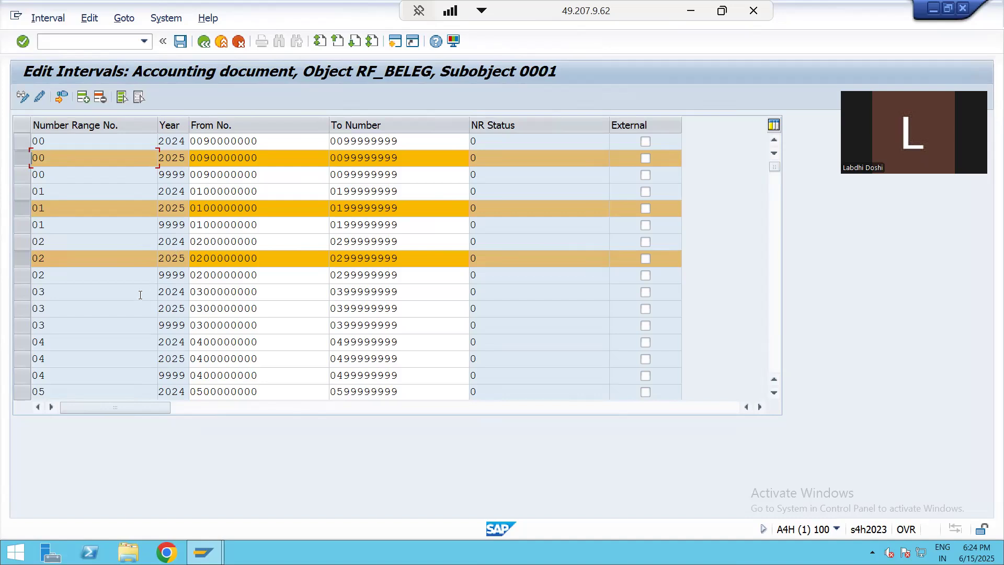
click(22, 313)
click(21, 359)
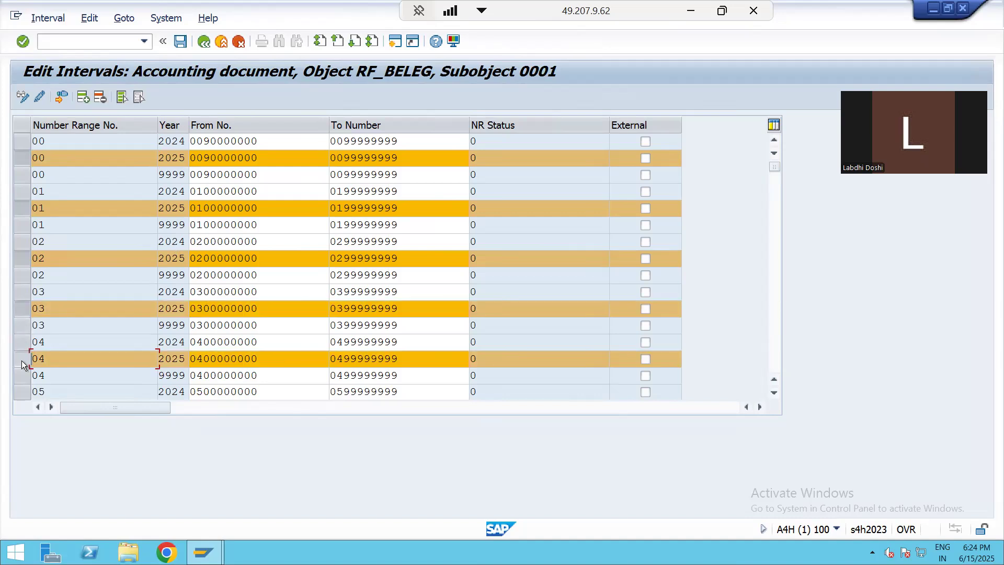
- Mark the year 2025 intervals of number ranges 05, 12 and 13, and leave the interval list for the IMG structure
scroll(139, 327, down, 3)
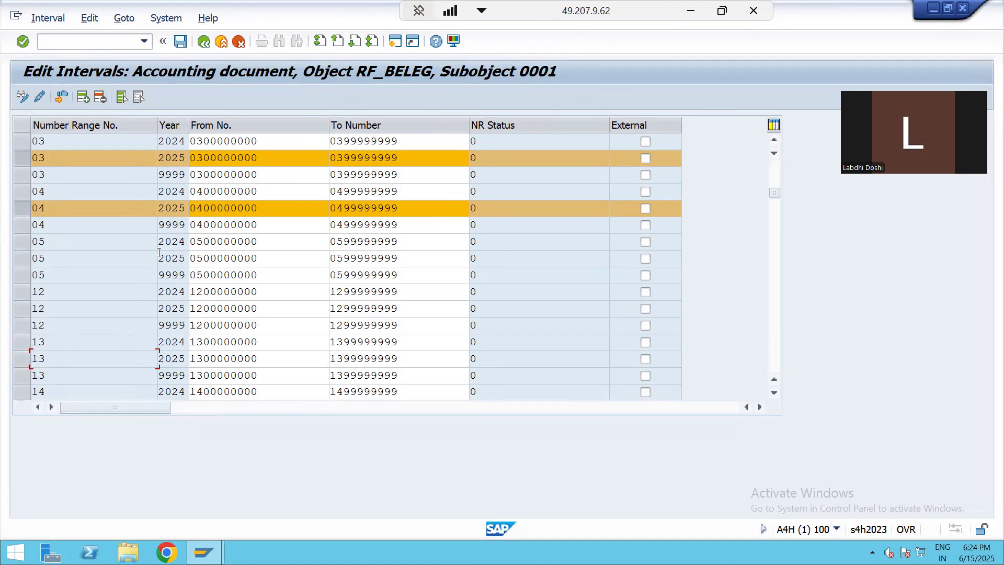
click(20, 259)
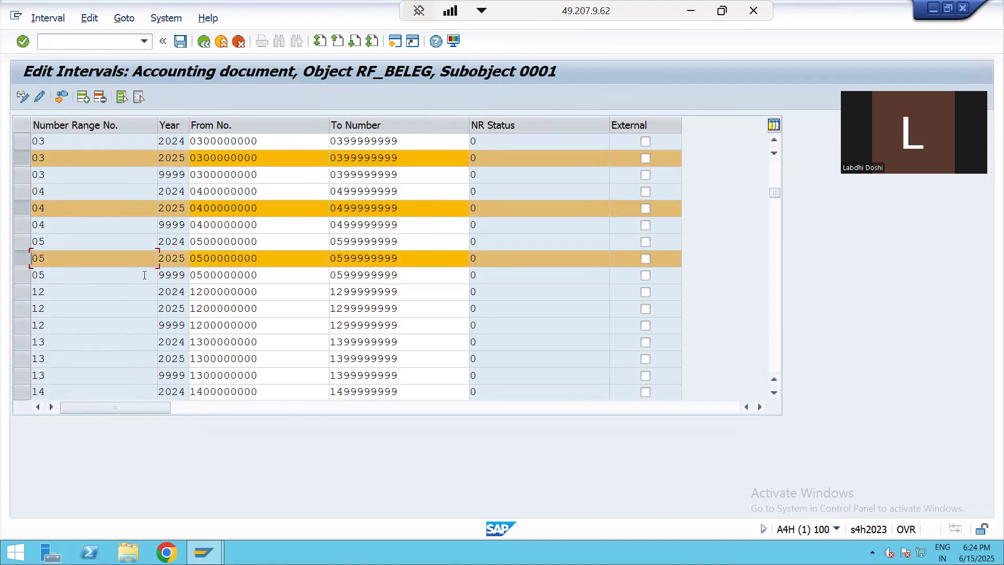
click(26, 307)
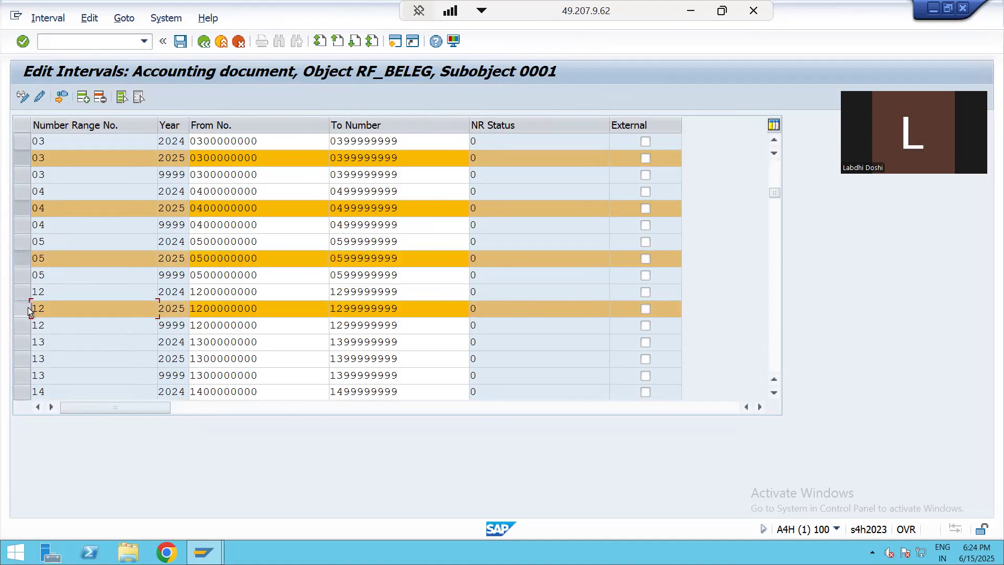
click(26, 359)
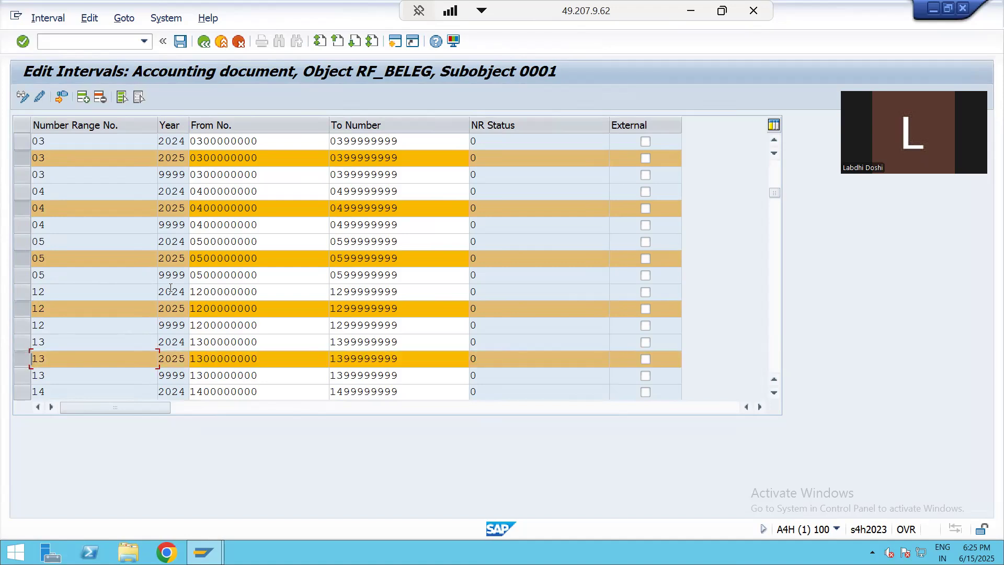
scroll(240, 261, up, 3)
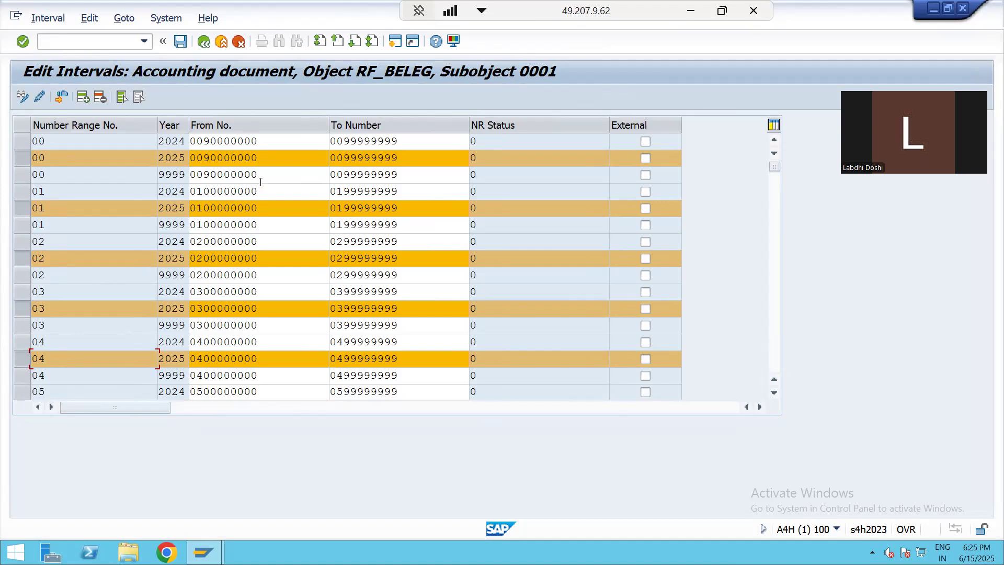
click(204, 42)
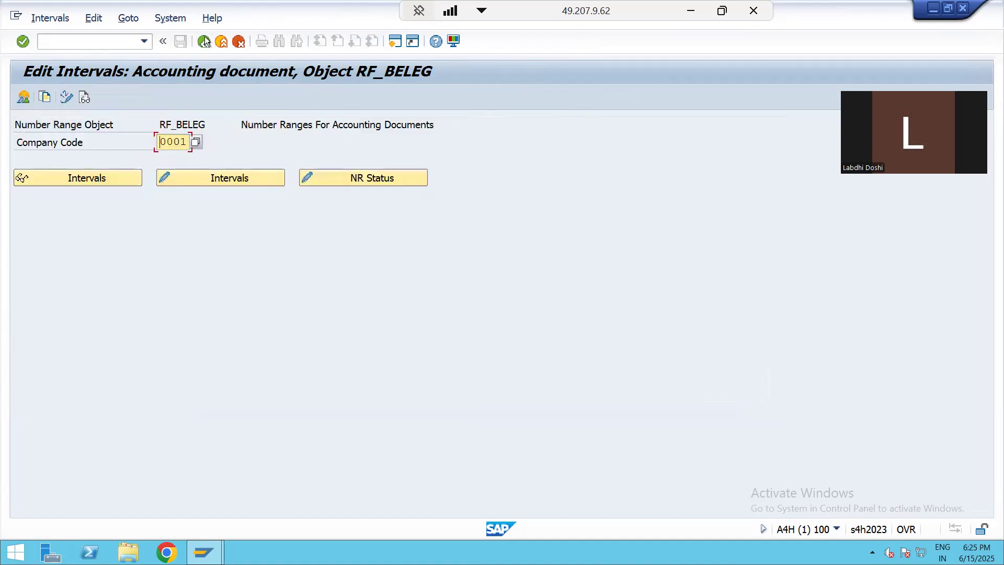
click(204, 41)
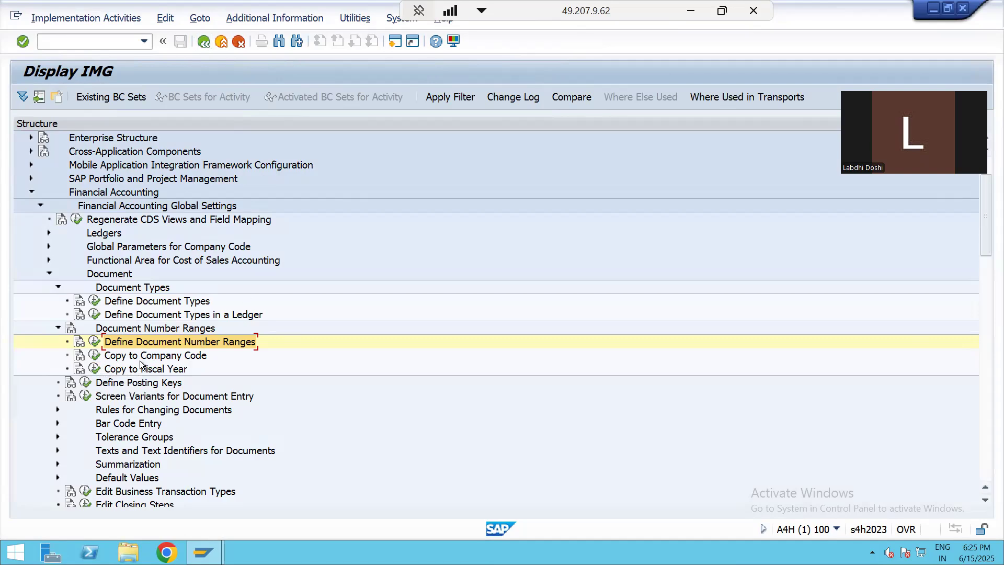
- Look at the selection fields for copying document number ranges to a company code, and return to the IMG structure
click(95, 356)
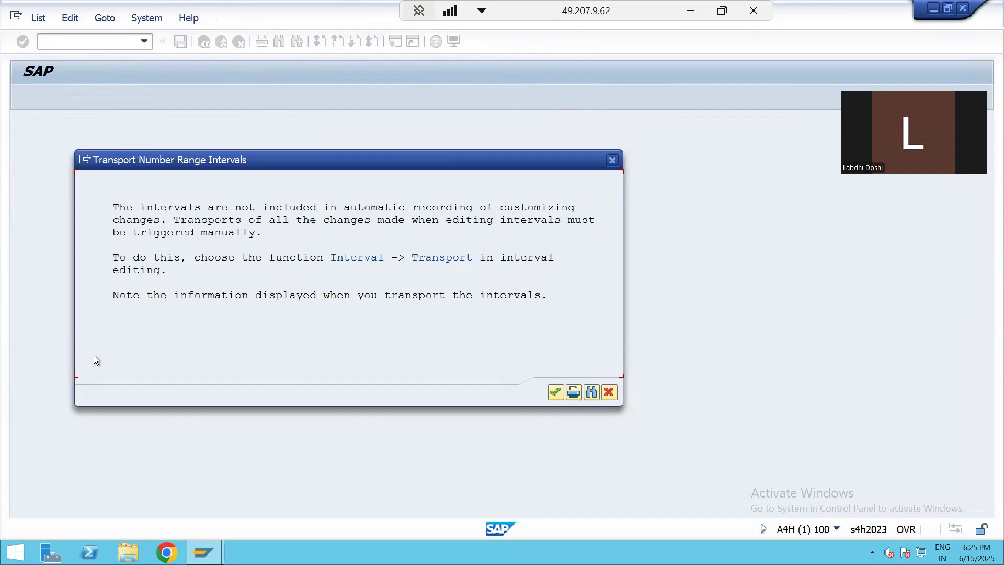
click(555, 391)
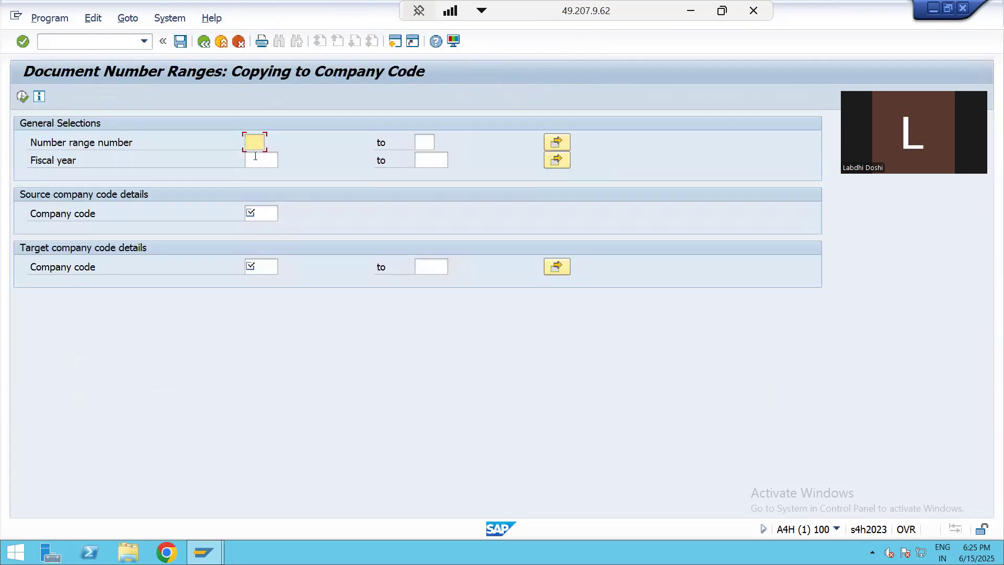
click(204, 41)
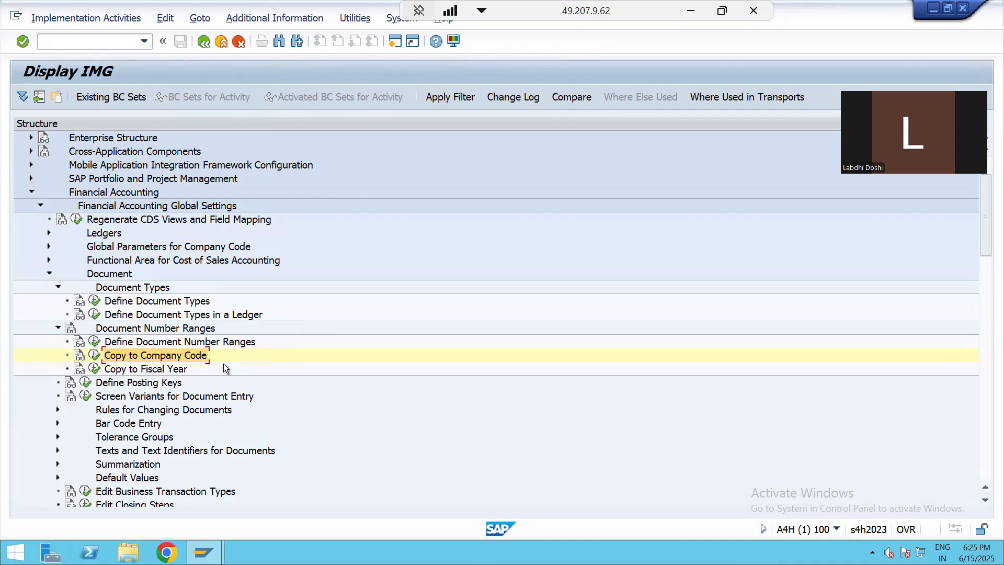
- Open Copy to Company Code for document number ranges and enter fiscal year 2025 with source company code 0001
scroll(90, 218, up, 1)
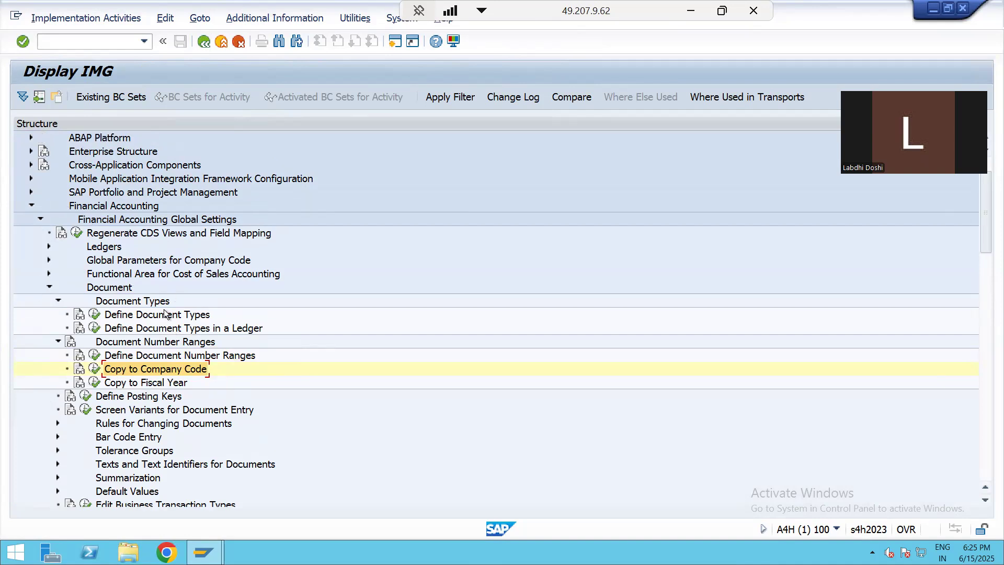
click(95, 369)
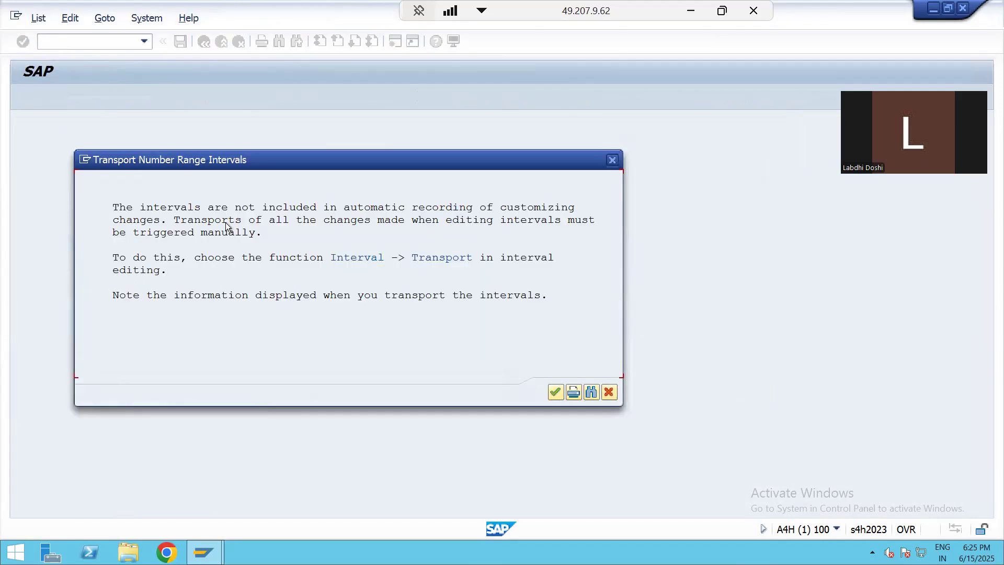
click(556, 391)
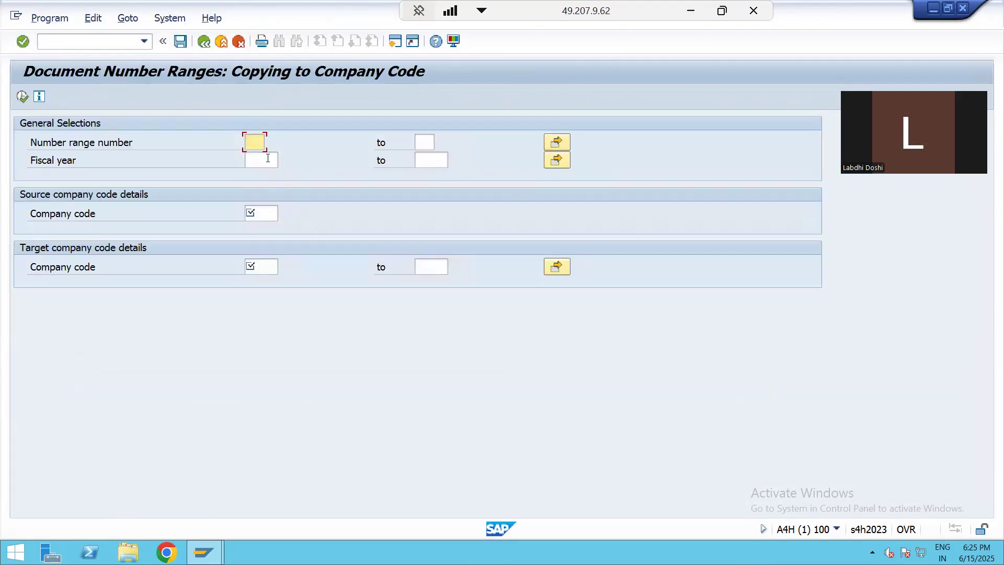
click(268, 158)
text(2025)
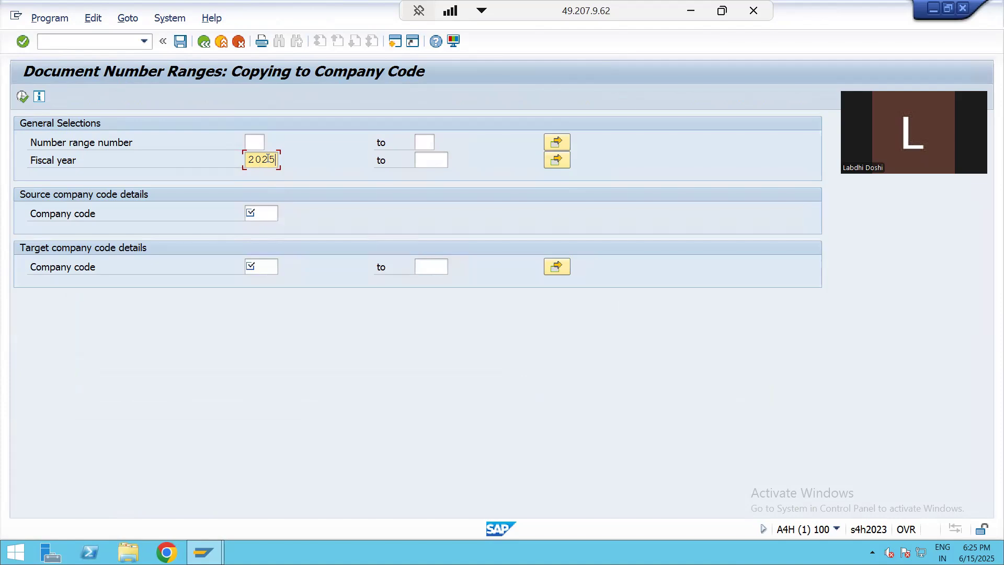
click(263, 214)
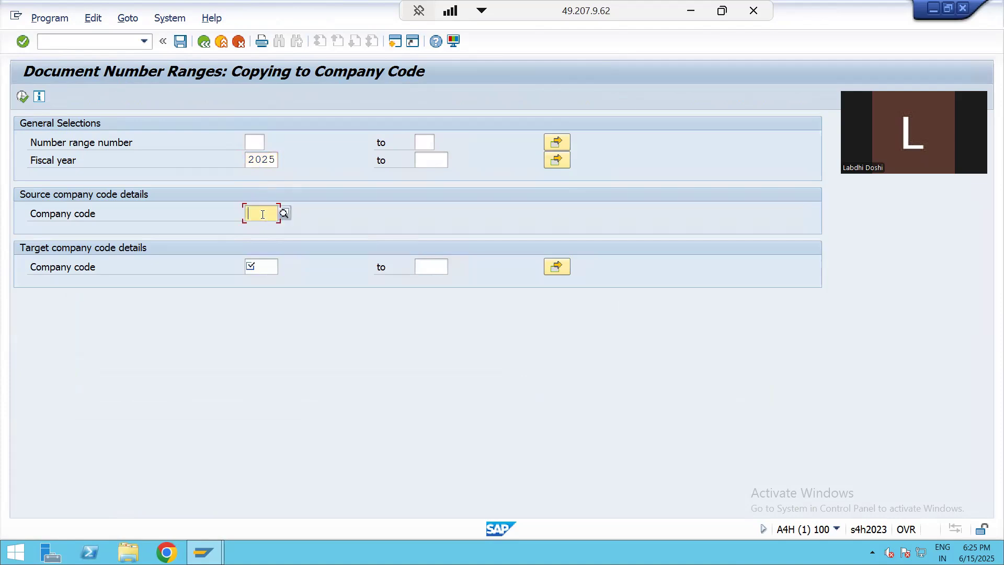
text(0001)
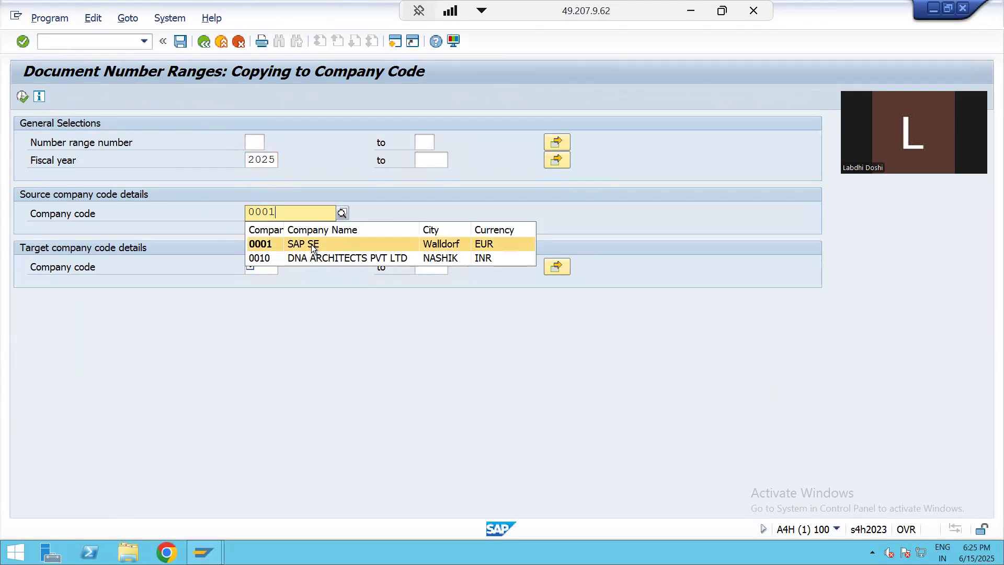
click(312, 244)
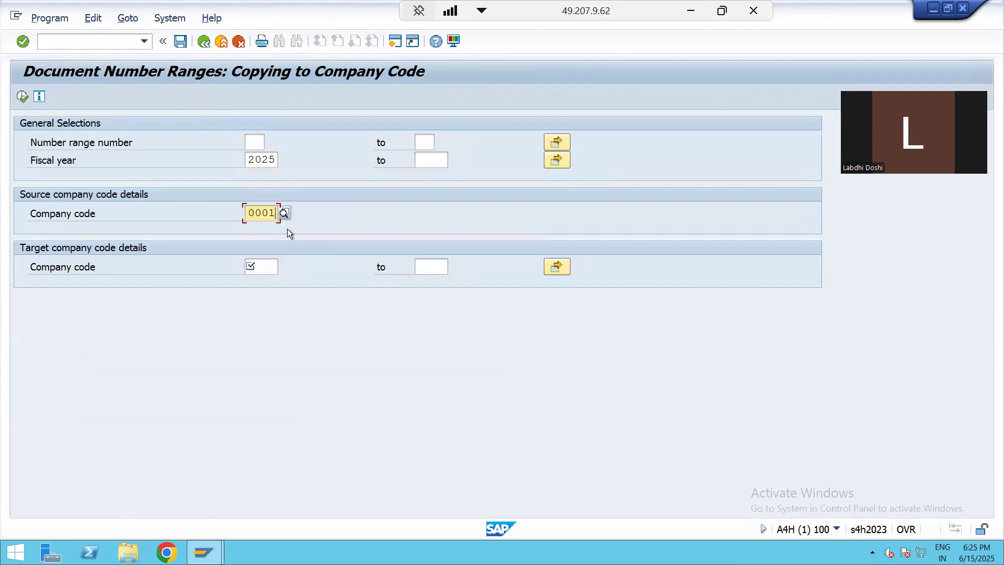
- Set LAP1 as the target company code, run and confirm the number range copy, and return to the IMG structure
click(269, 265)
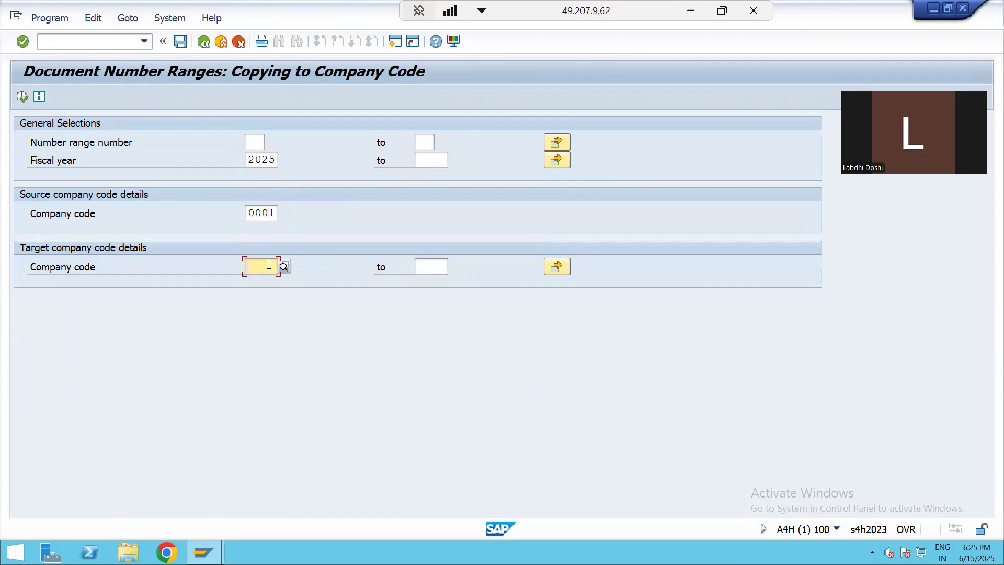
text(lap)
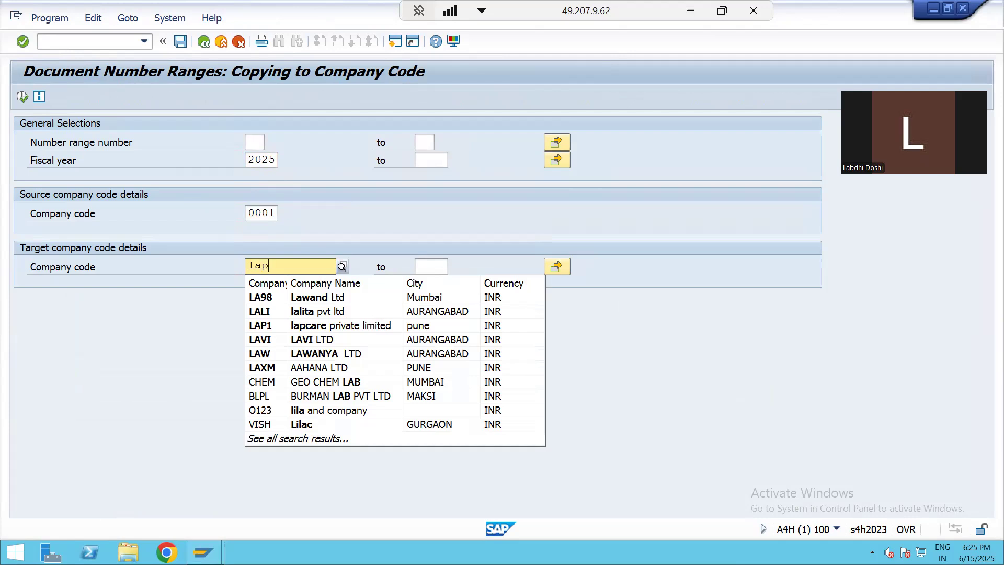
key(Down)
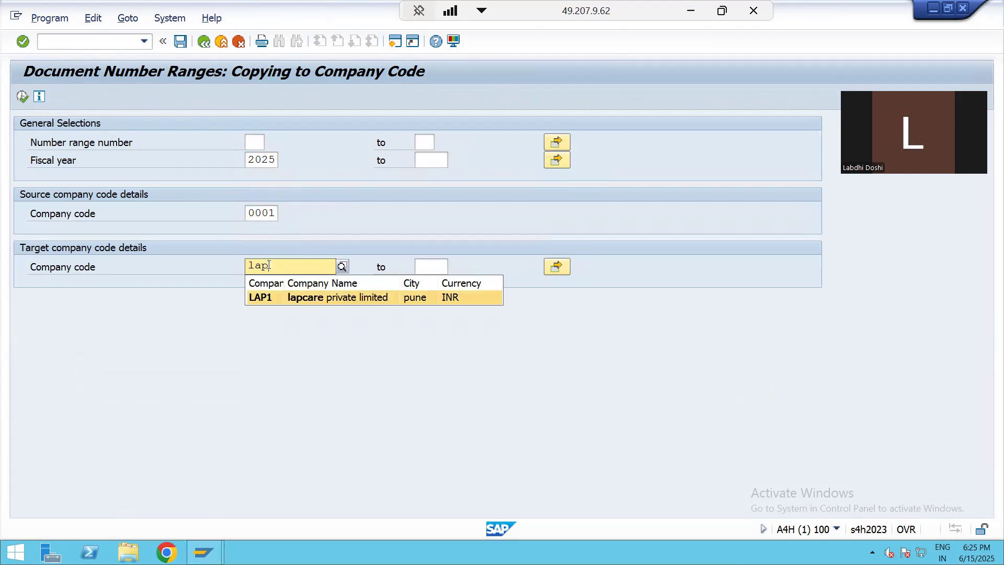
key(Return)
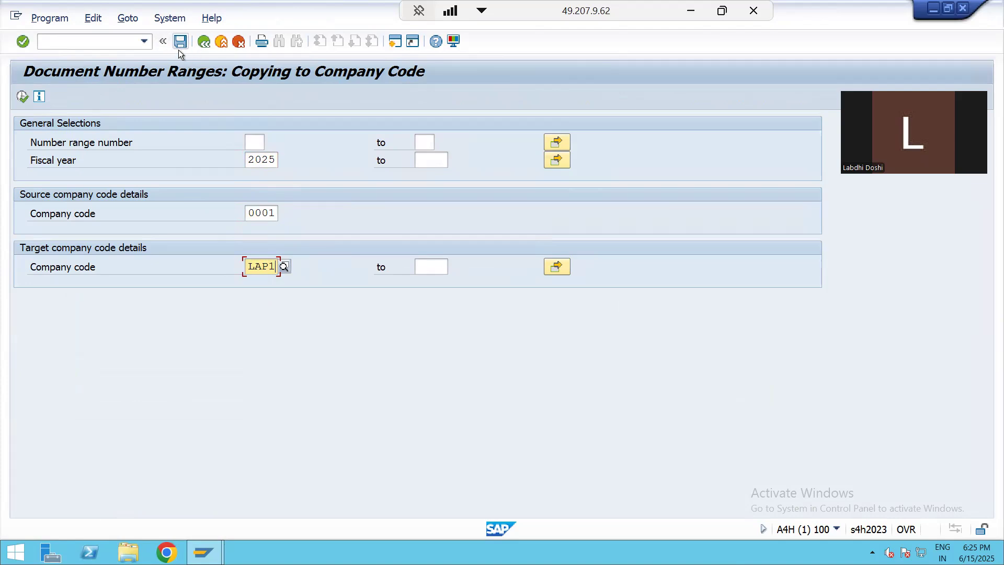
click(26, 97)
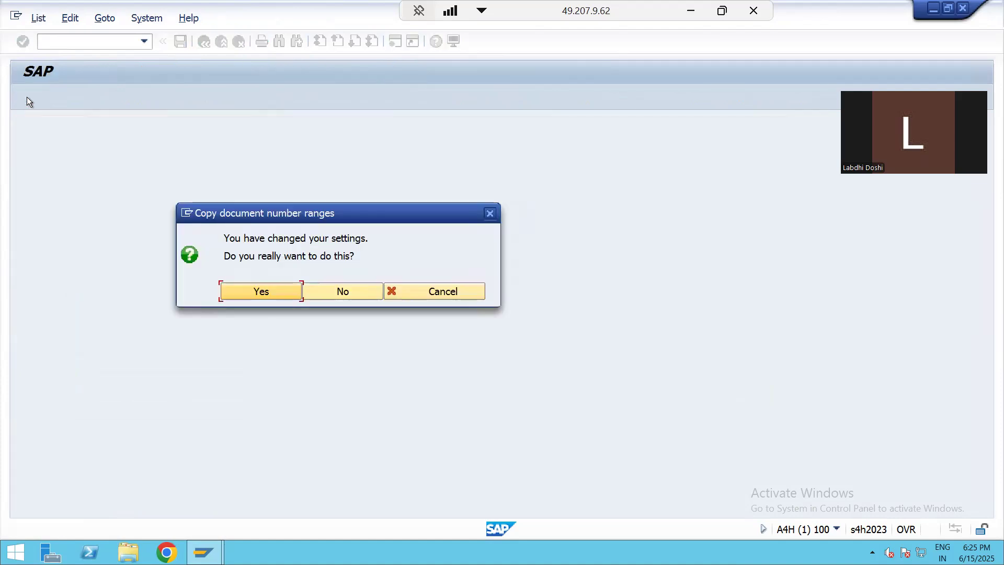
click(271, 294)
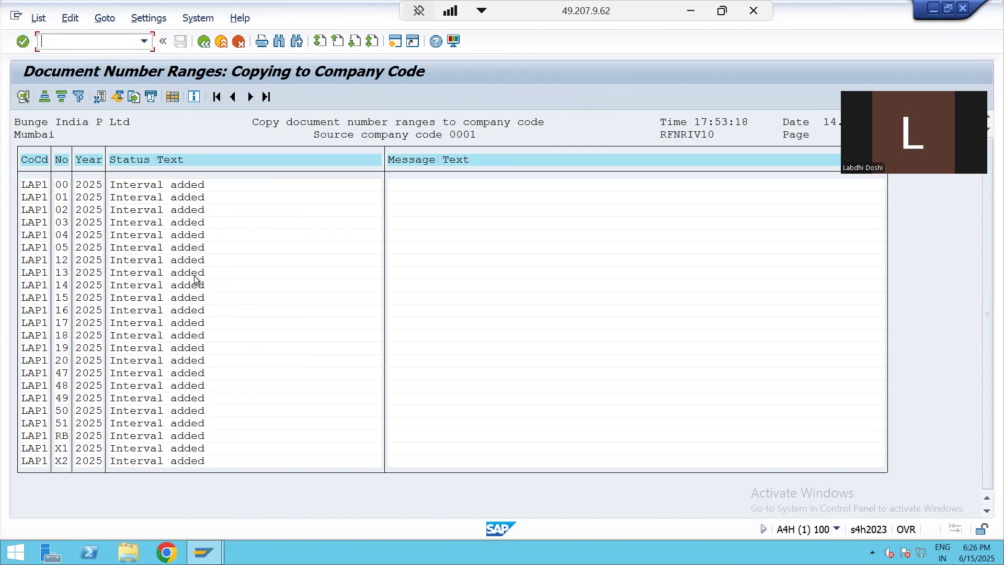
click(206, 43)
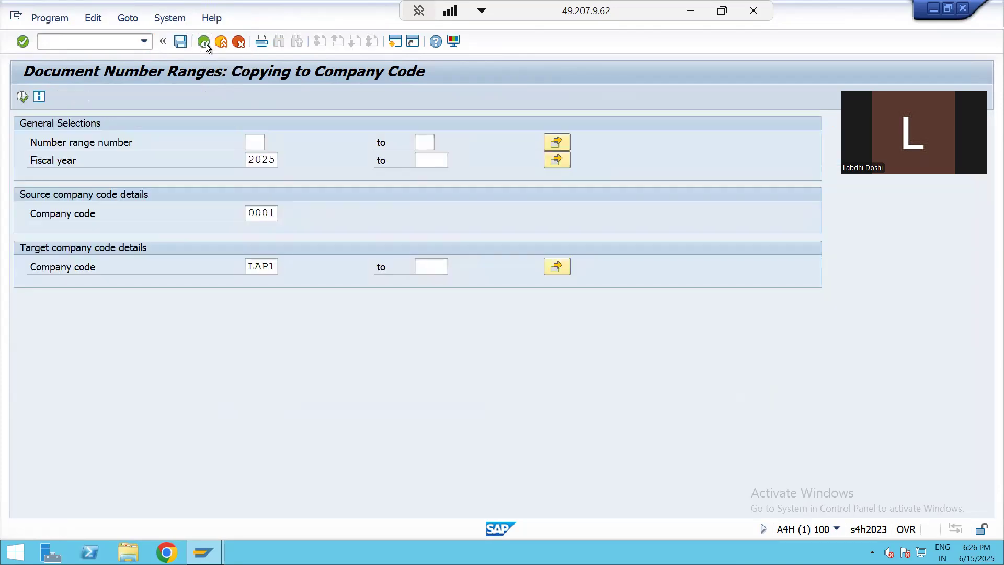
click(205, 43)
- Check the copied 2025 number range intervals of company code LAP1 in Define Document Number Ranges, and return to the IMG structure
click(94, 356)
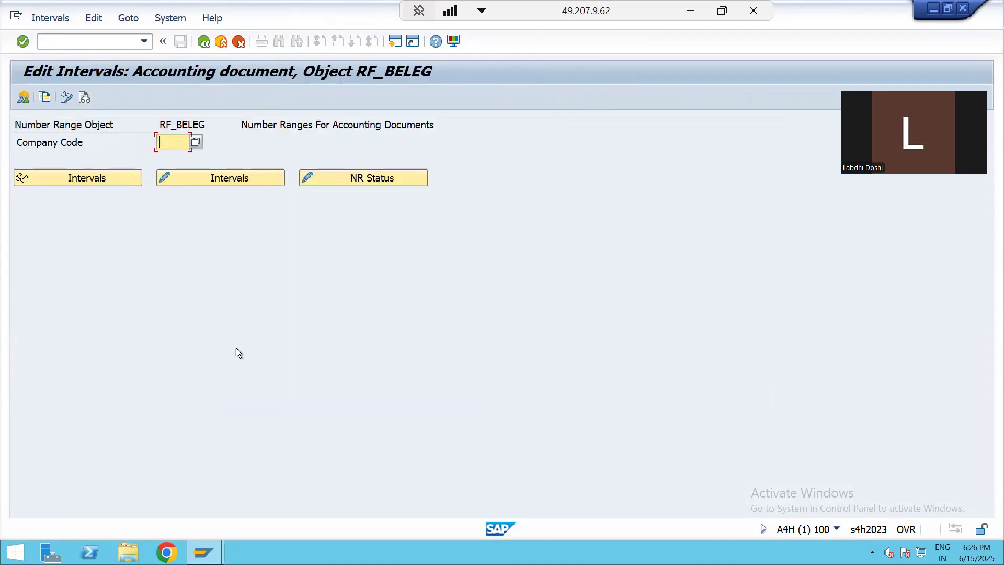
text(lap1)
key(Return)
click(181, 172)
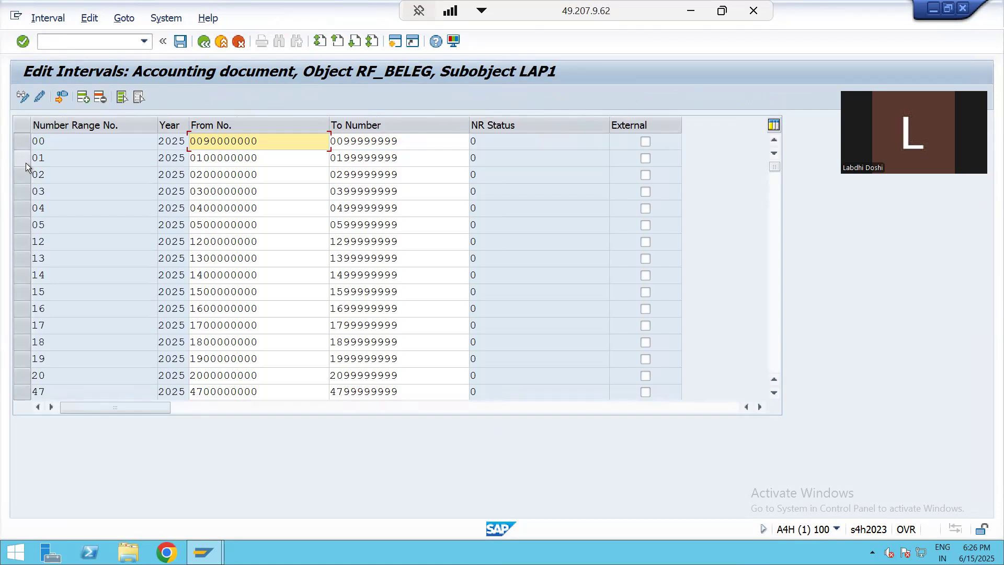
click(26, 163)
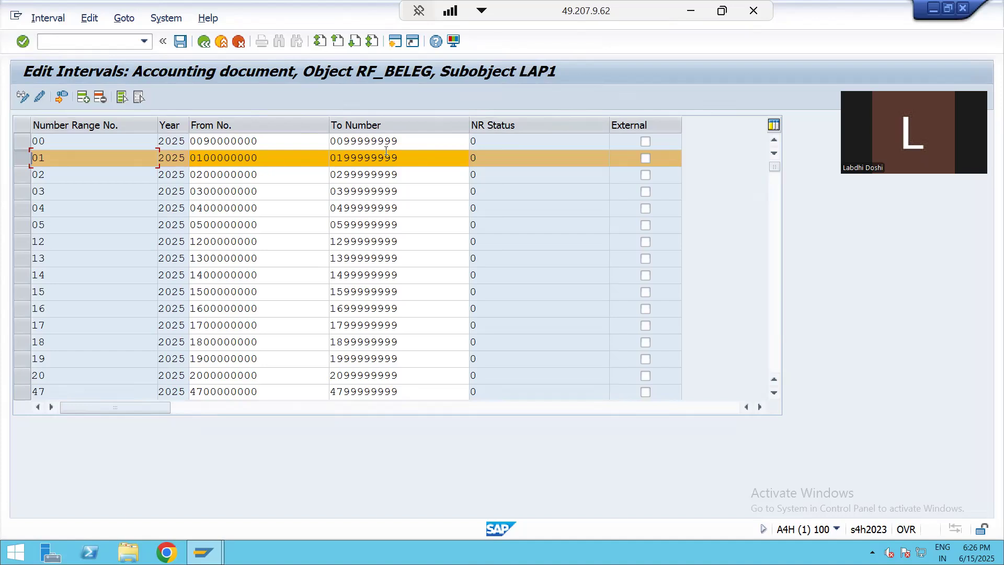
click(23, 159)
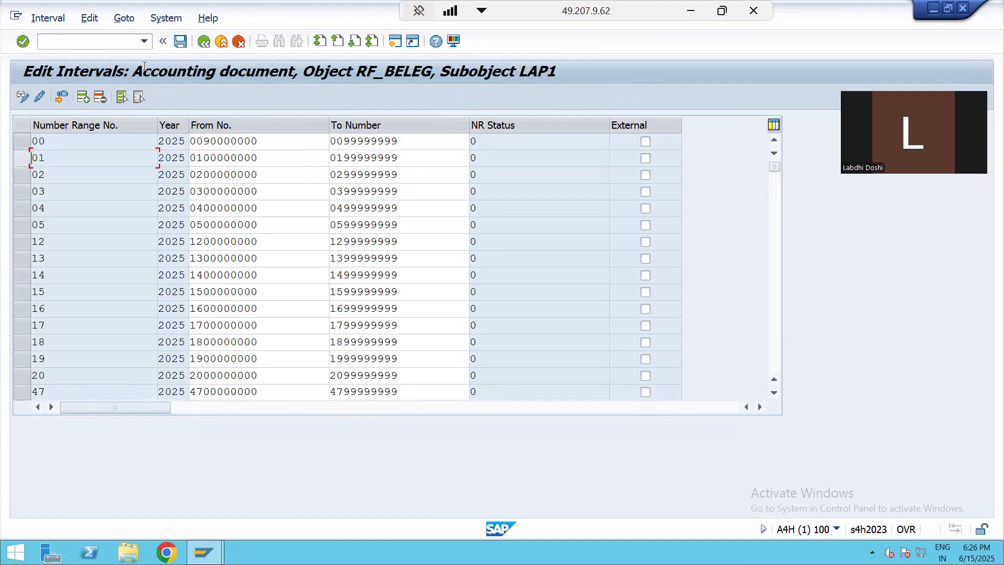
click(204, 41)
click(204, 42)
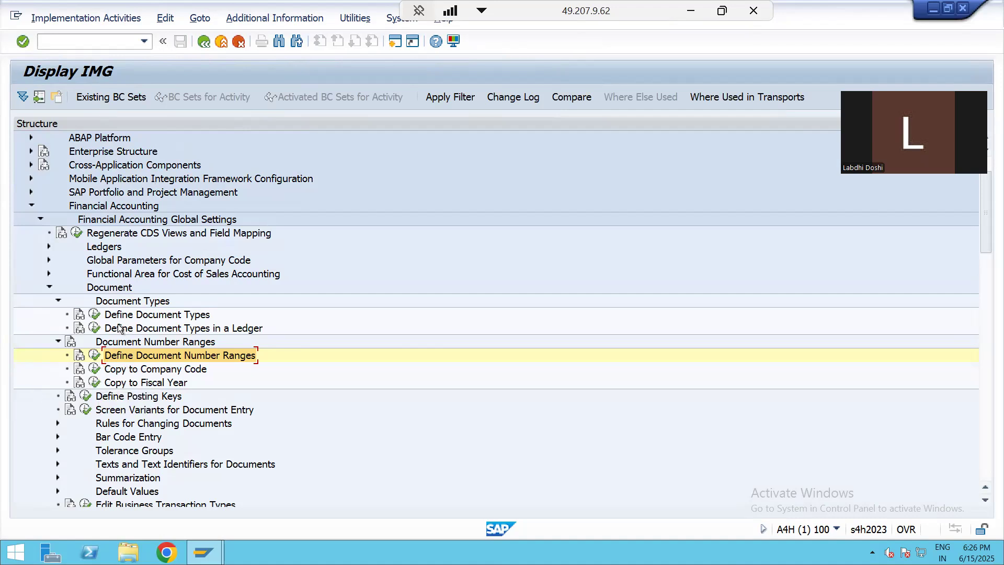
- Leave the IMG for the SAP Easy Access start screen and switch to the Excel configuration workbook
text(/n)
key(Return)
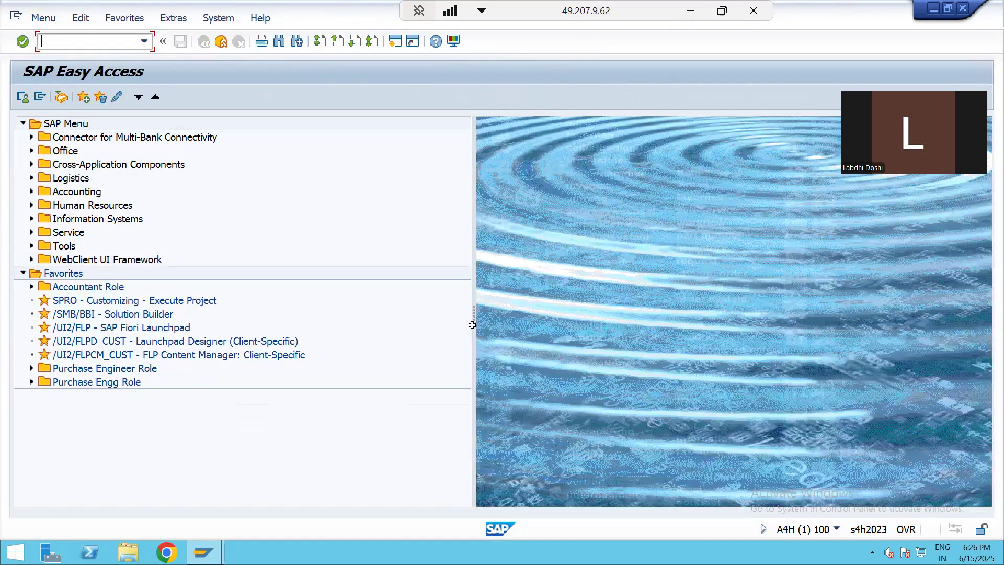
key(alt+Tab)
click(436, 303)
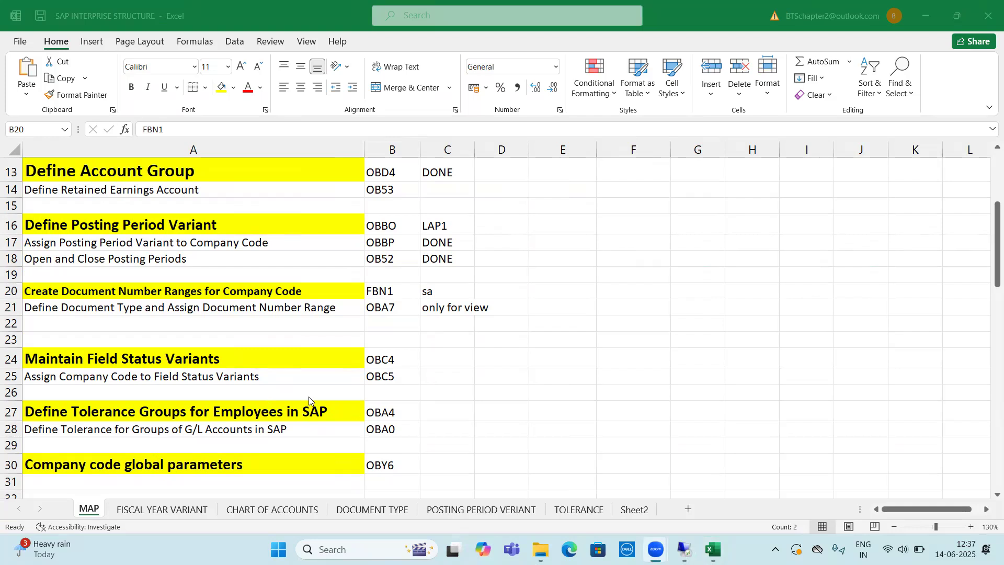
- Review the MAP sheet entries for maintaining field status variants (OBC4) and assigning the company code to them (OBC5)
click(99, 358)
drag(153, 359, 377, 360)
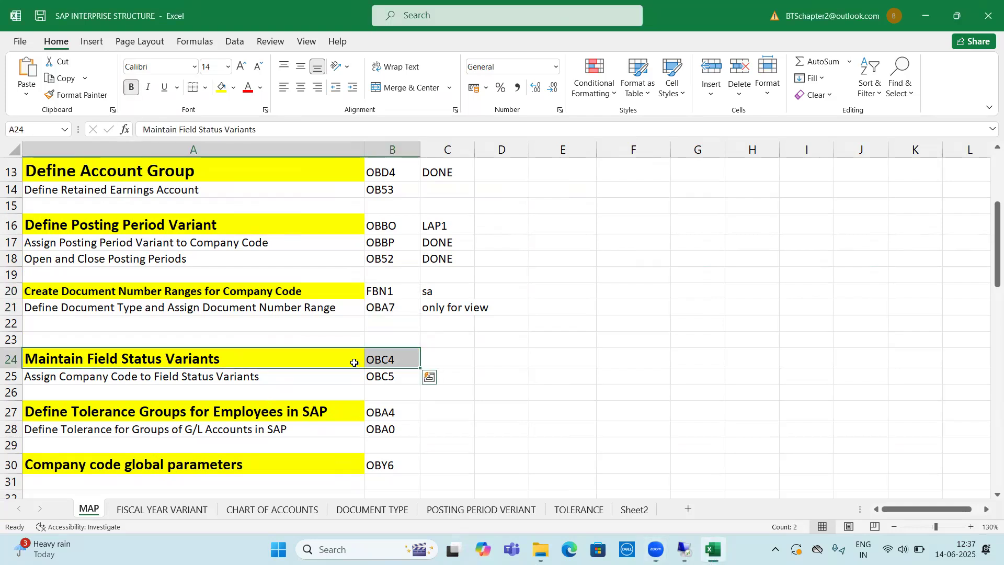
drag(147, 360, 410, 361)
click(108, 377)
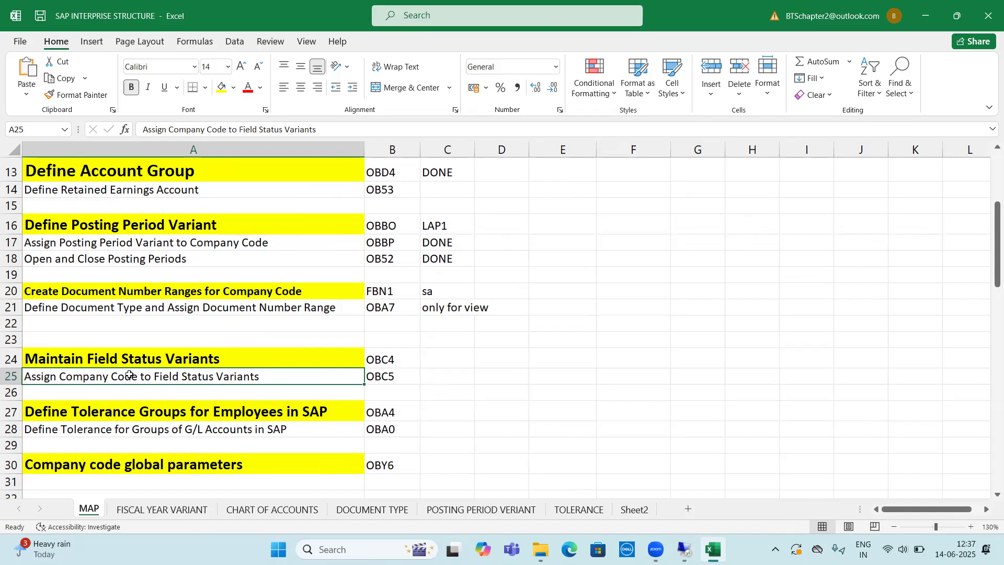
drag(185, 377, 398, 378)
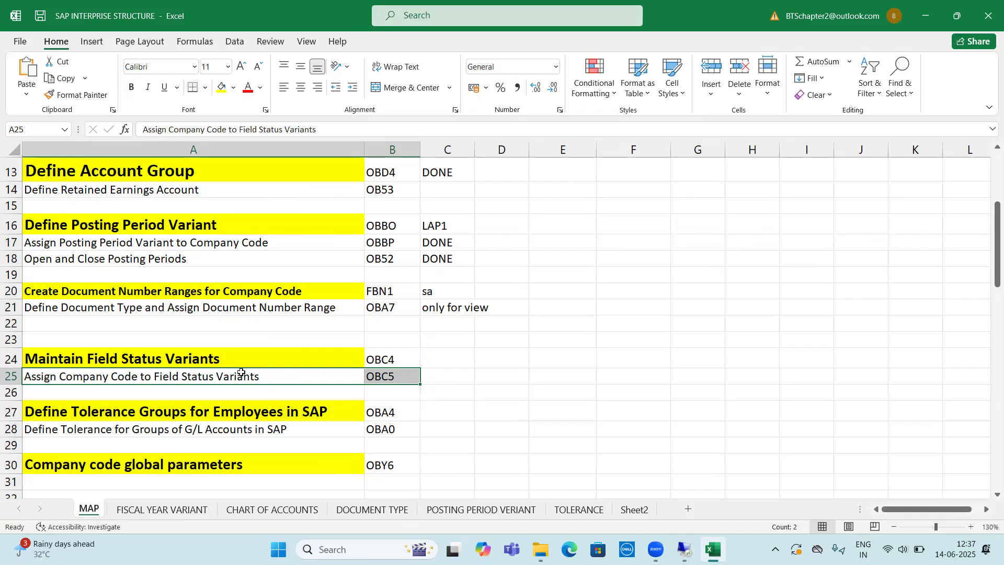
click(63, 356)
drag(241, 358, 377, 358)
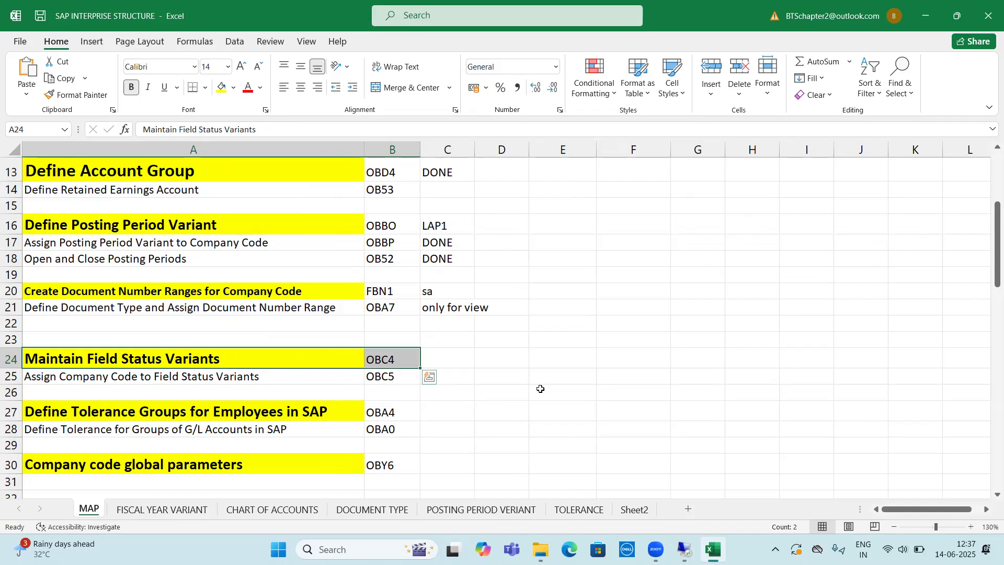
scroll(542, 388, down, 2)
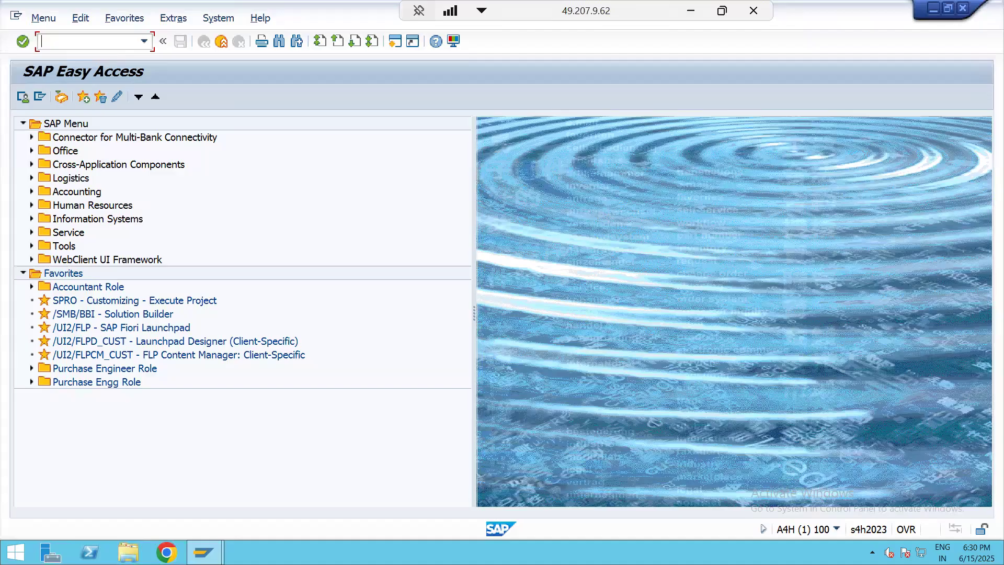
- Switch to SAP and try to open transaction FB50 with company code ONE8
text(fb50)
key(Return)
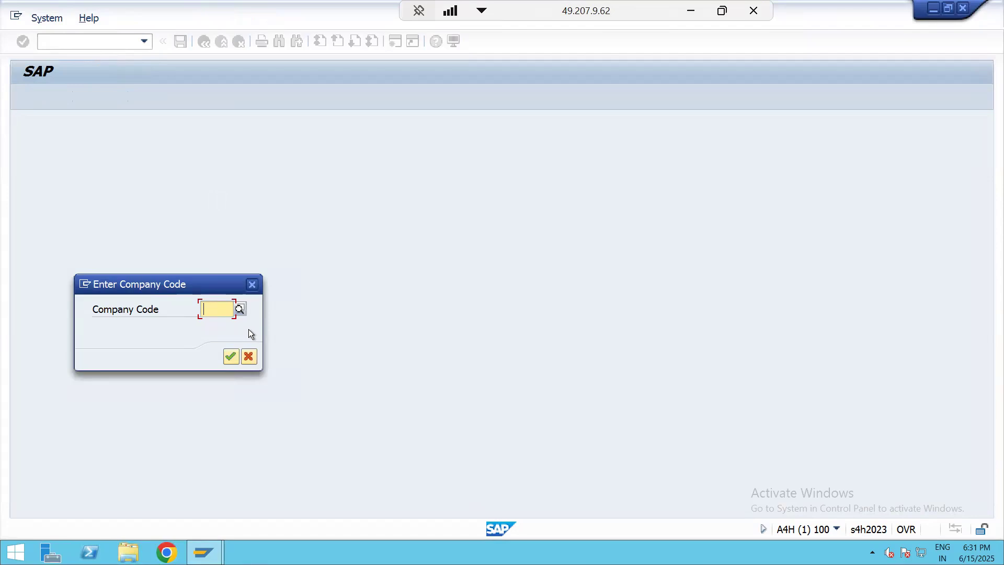
text(one8)
key(Return)
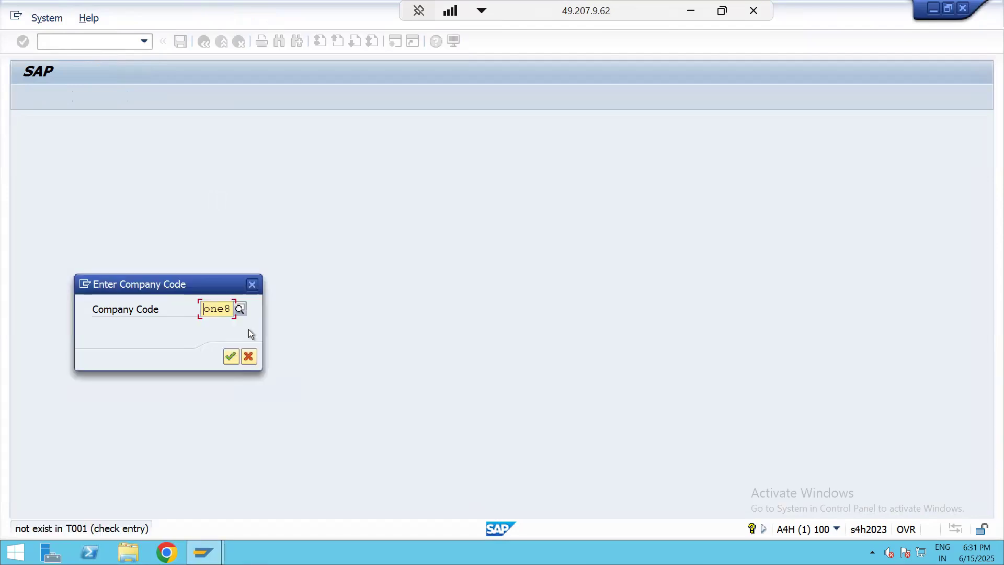
click(230, 357)
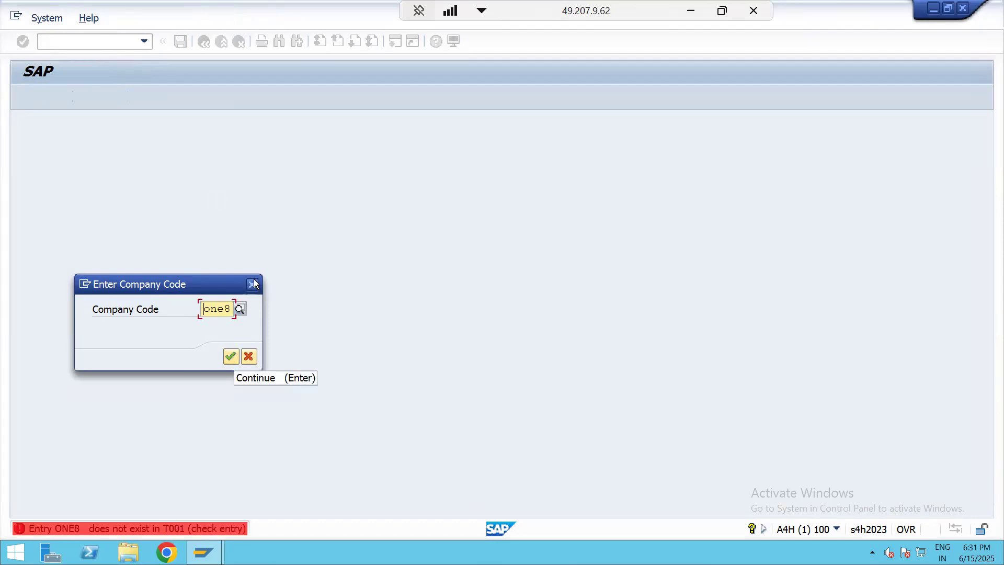
click(253, 284)
- Open G/L account document entry for company code LAP1 and examine the columns of the line item table
text(fb60)
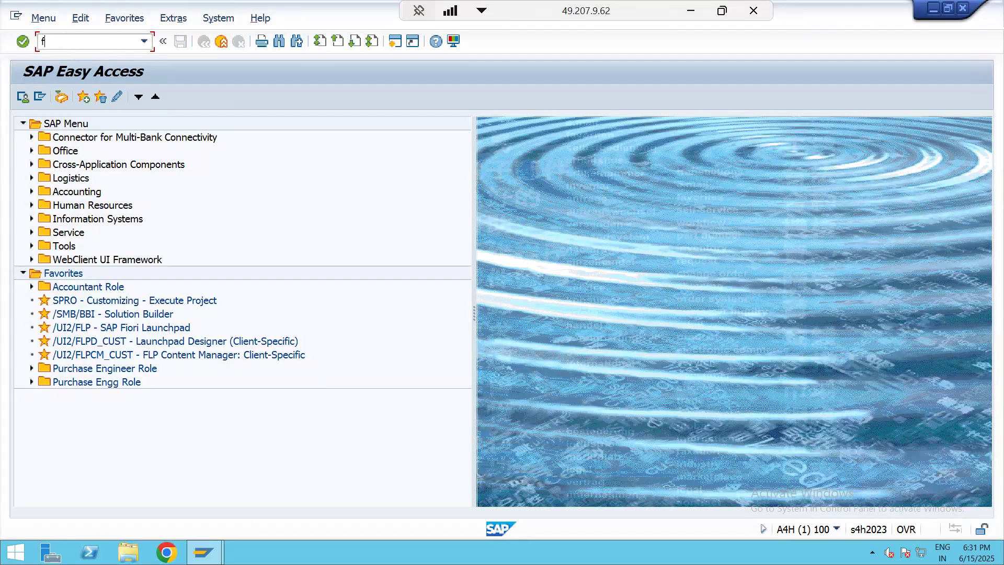
key(Return)
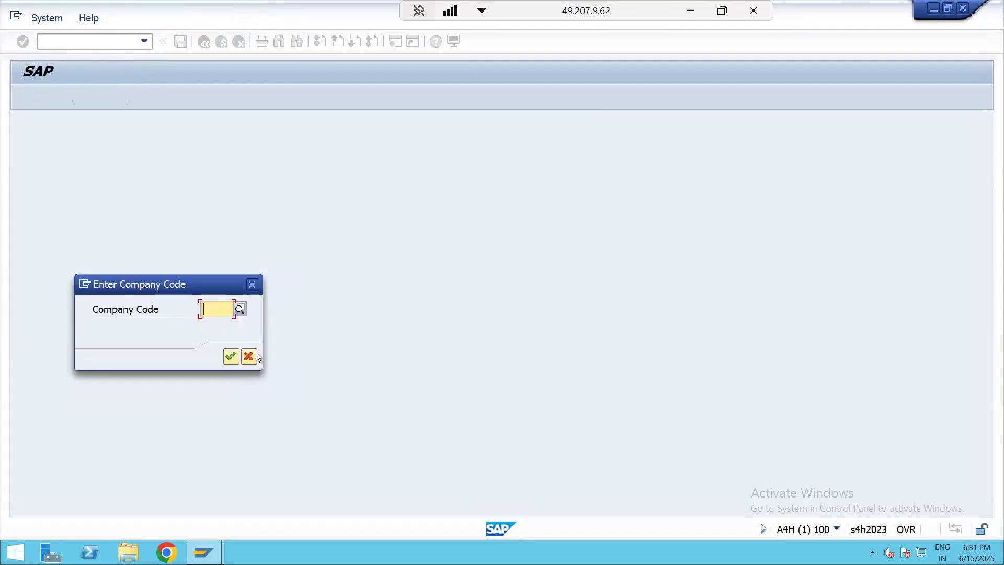
text(lap1)
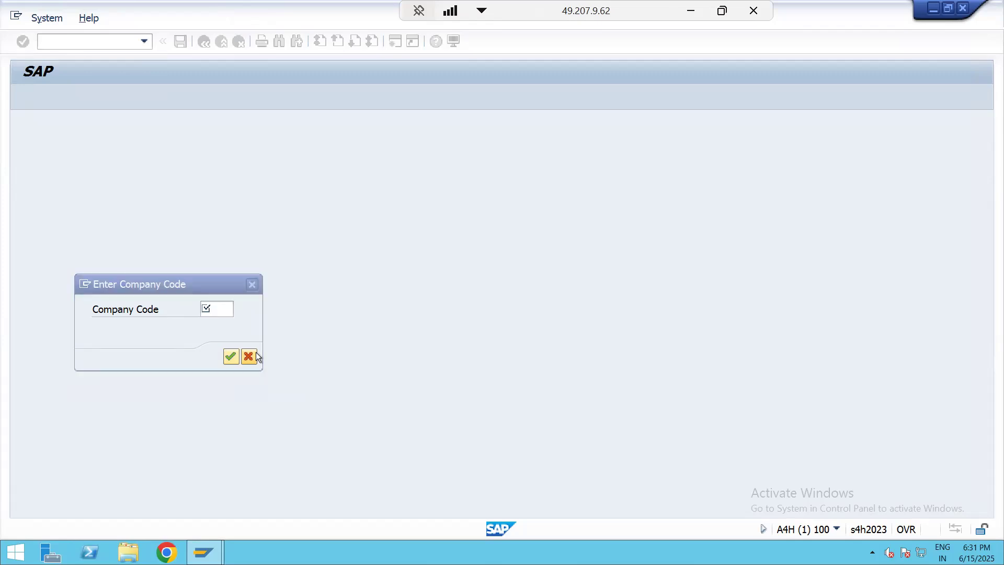
key(Return)
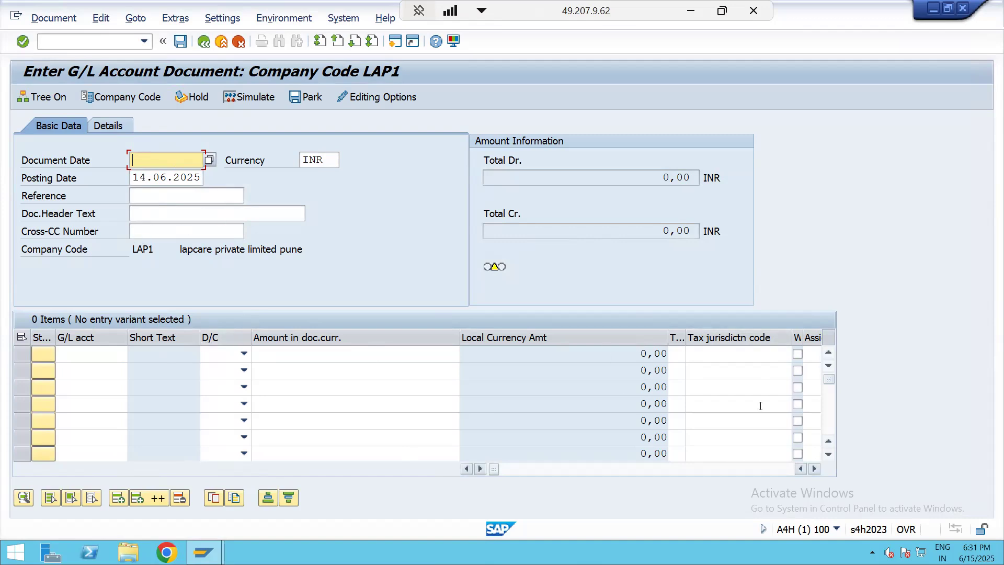
scroll(761, 406, right, 3)
scroll(760, 406, right, 1)
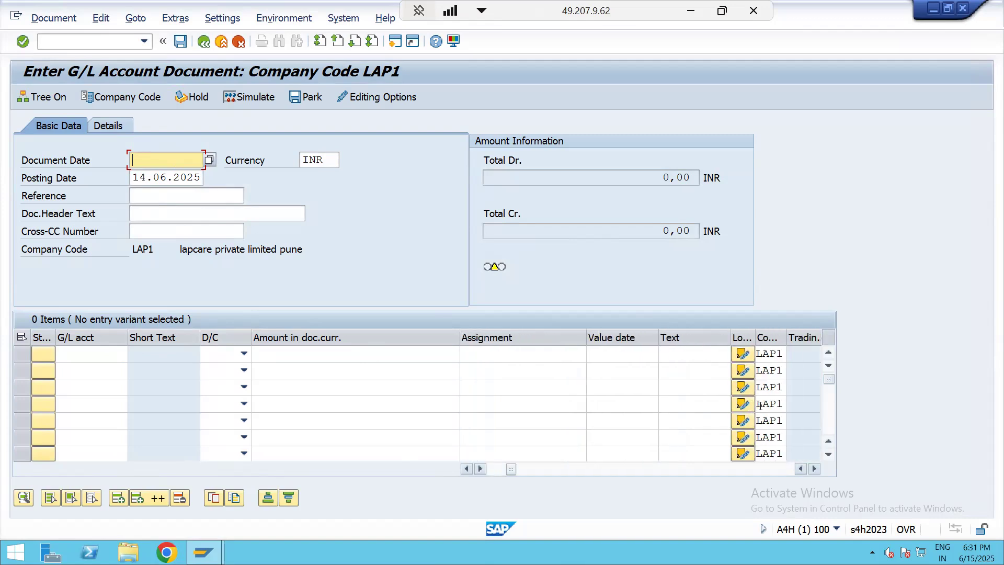
scroll(761, 406, right, 2)
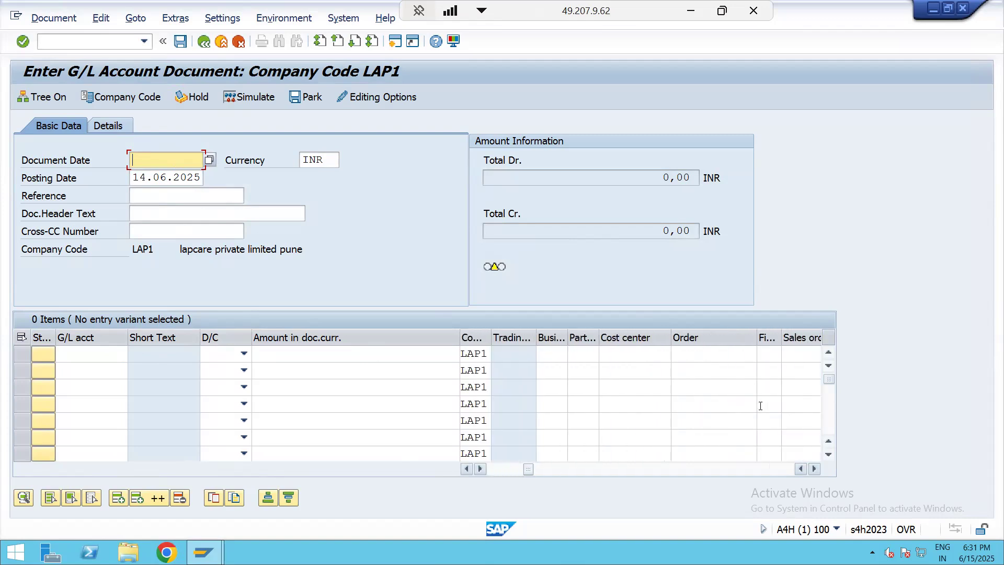
scroll(761, 406, right, 2)
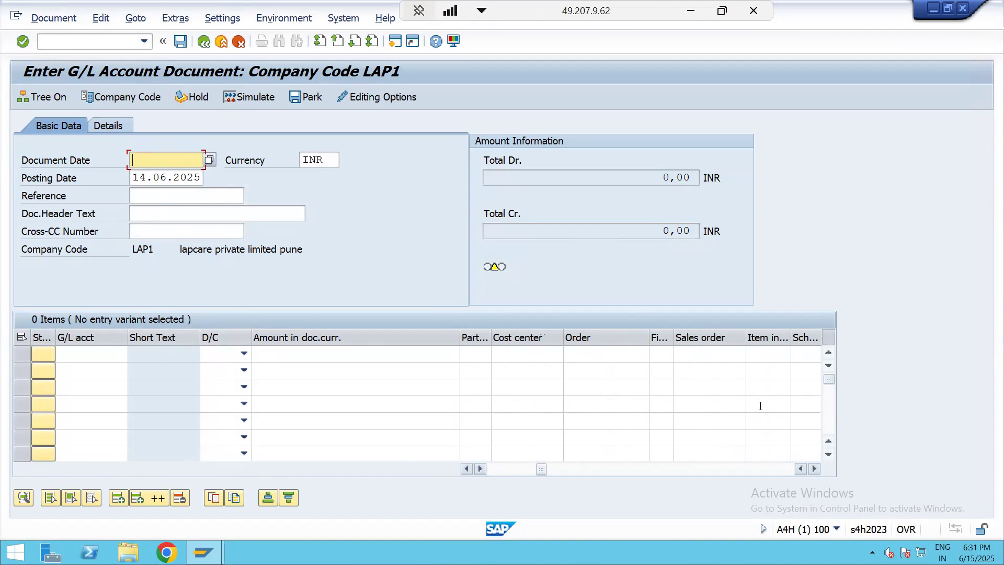